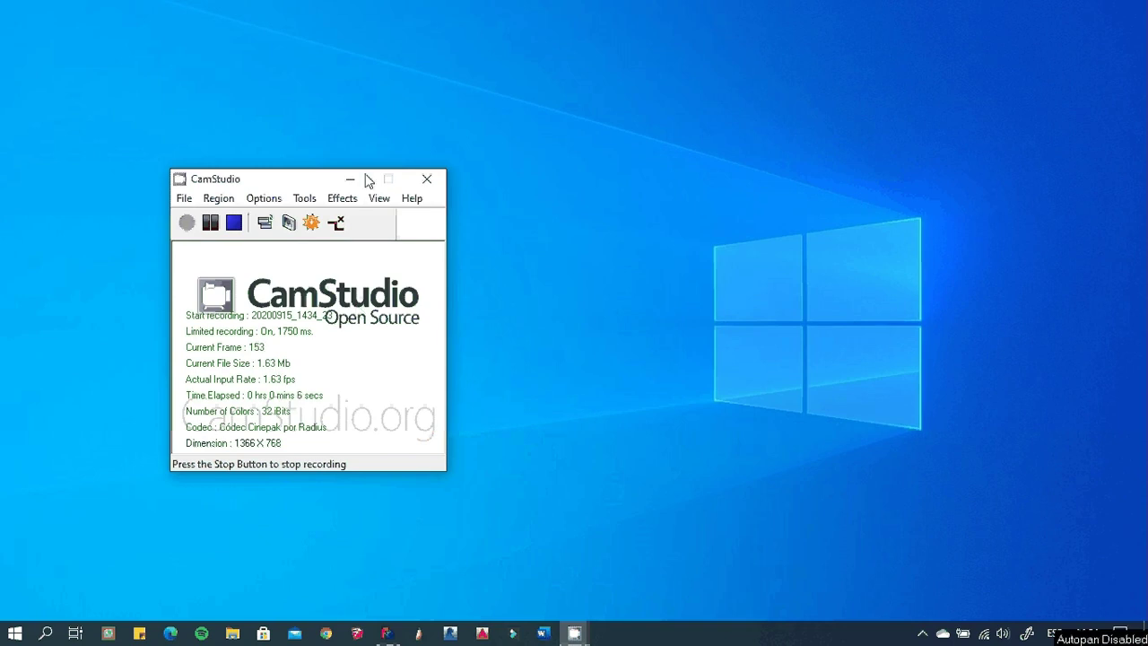
- Minimize the CamStudio recorder and bring FreeCAD's start page back to the front
click(349, 179)
click(387, 633)
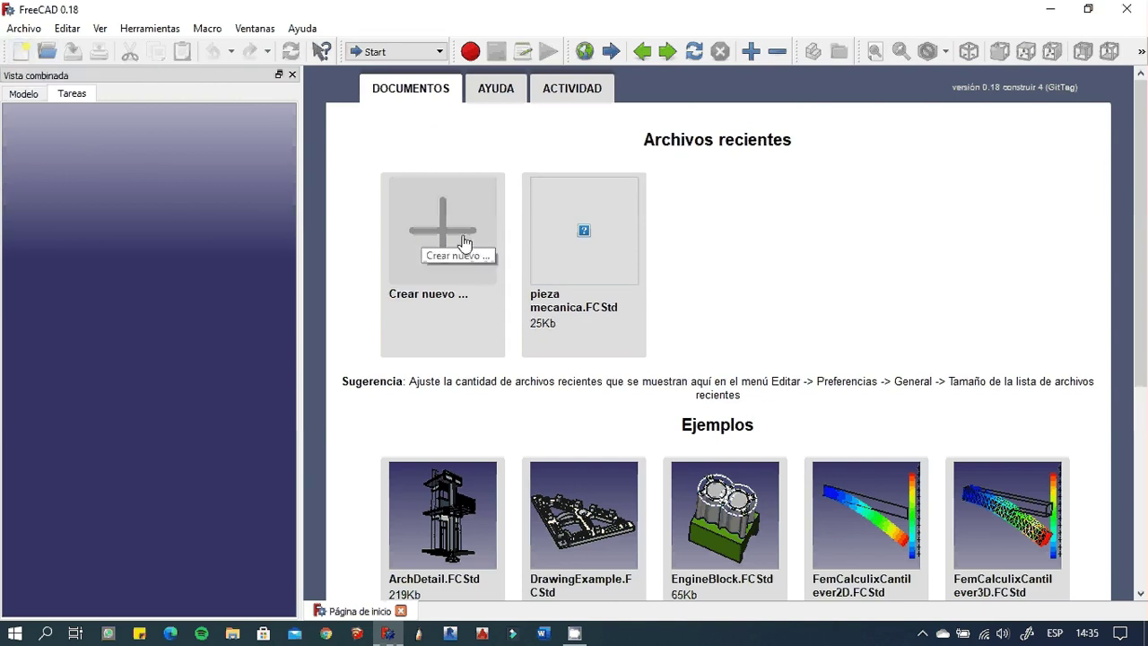
- Create a new document in the Part Design workbench and close the start page
click(22, 52)
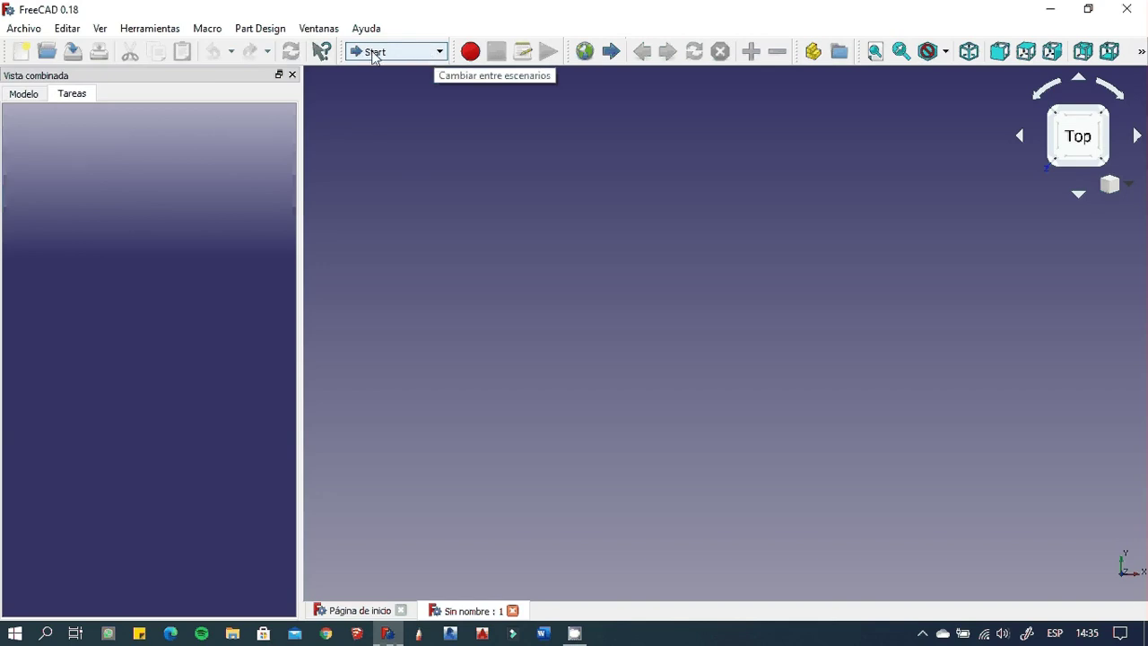
click(417, 56)
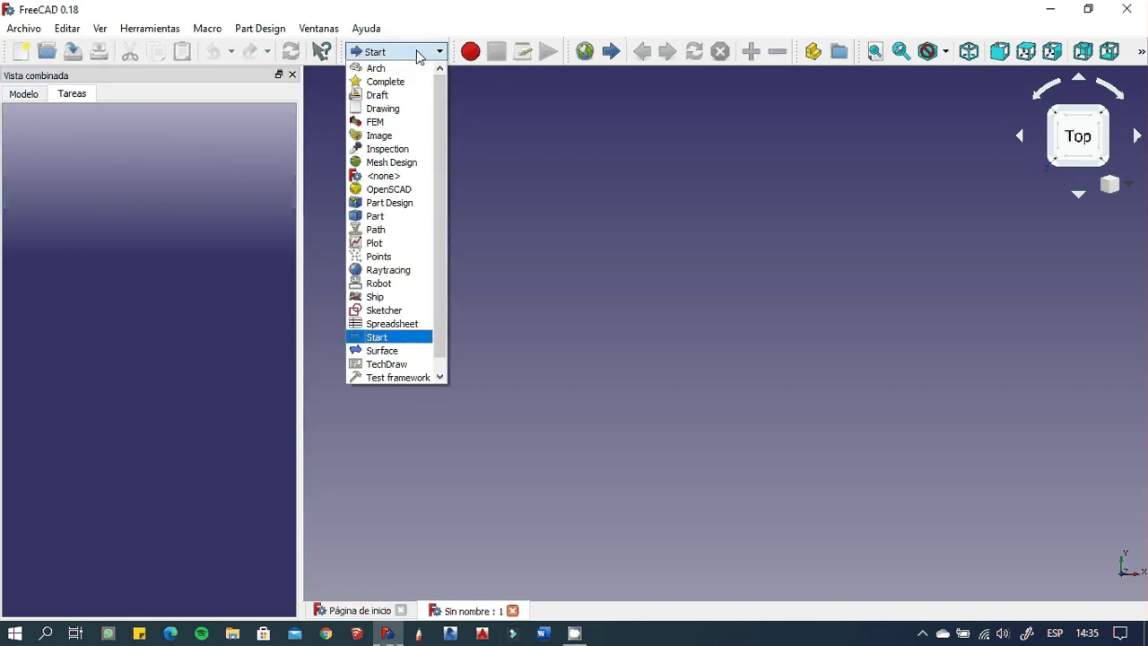
click(400, 208)
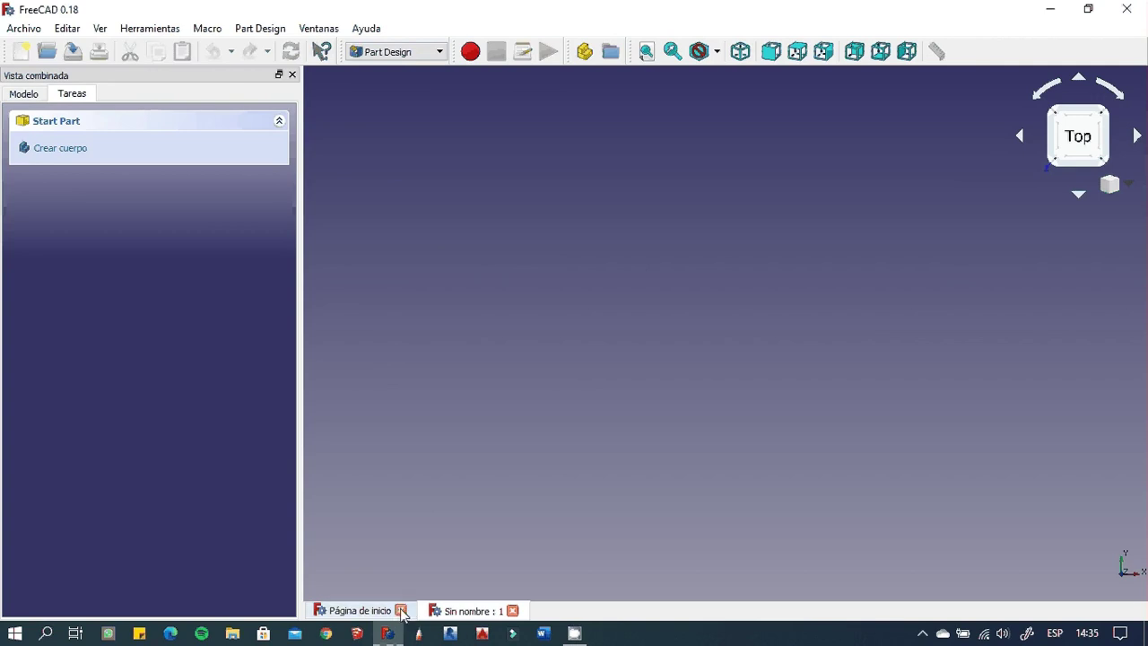
click(401, 611)
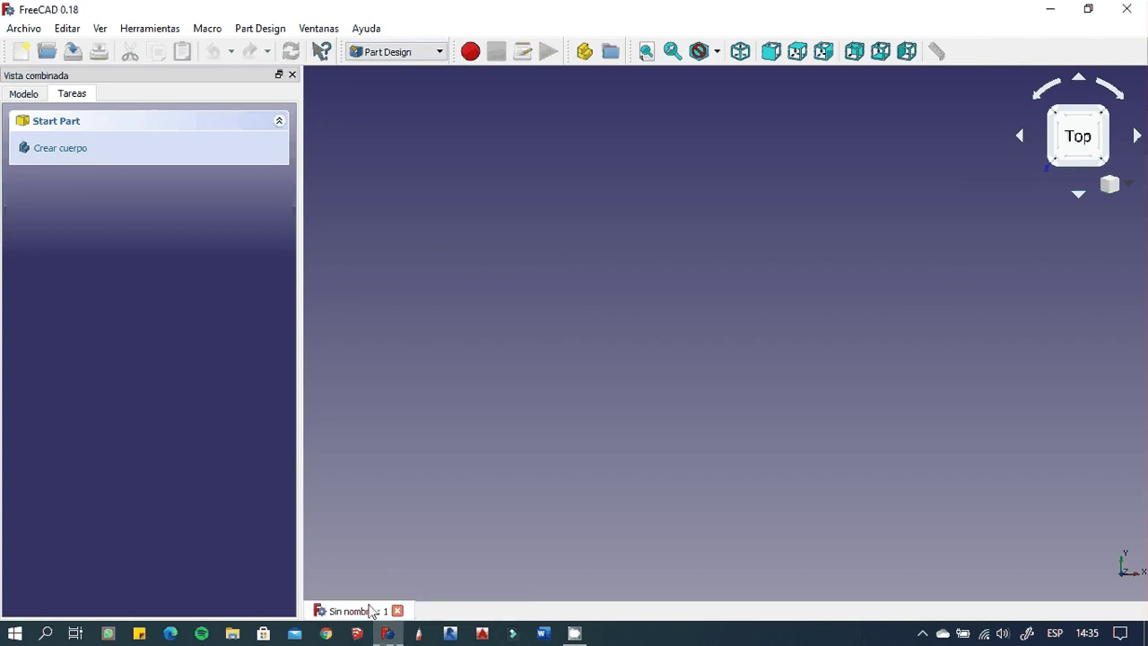
- Create a body and a new sketch attached to XY_Plane, then zoom the sketch view
click(59, 151)
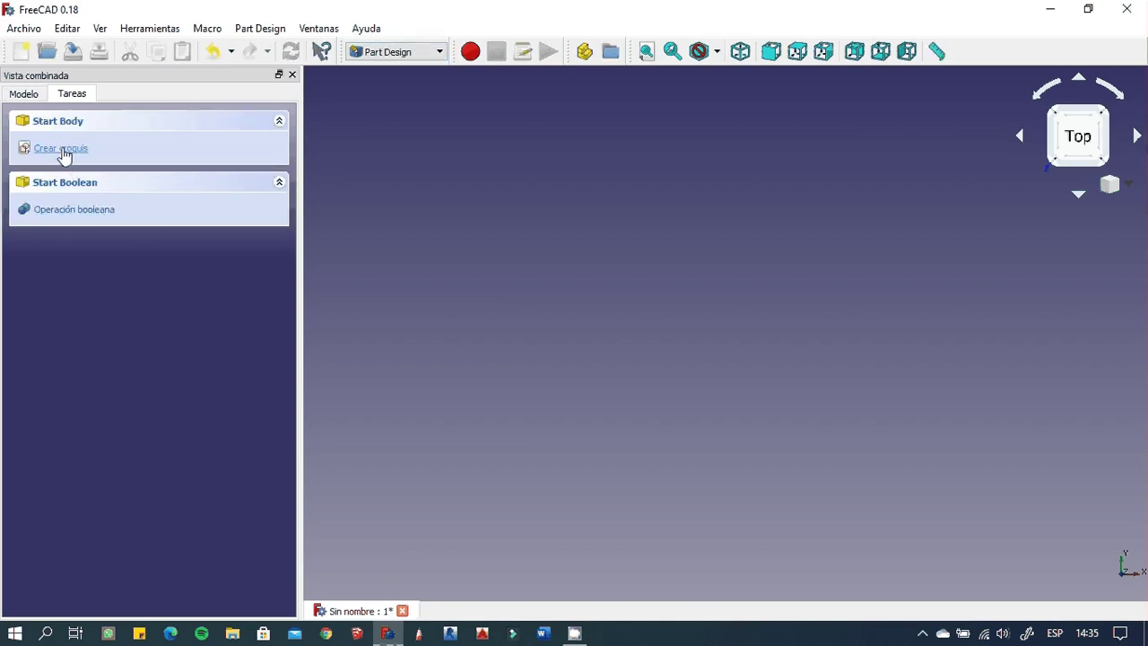
click(63, 149)
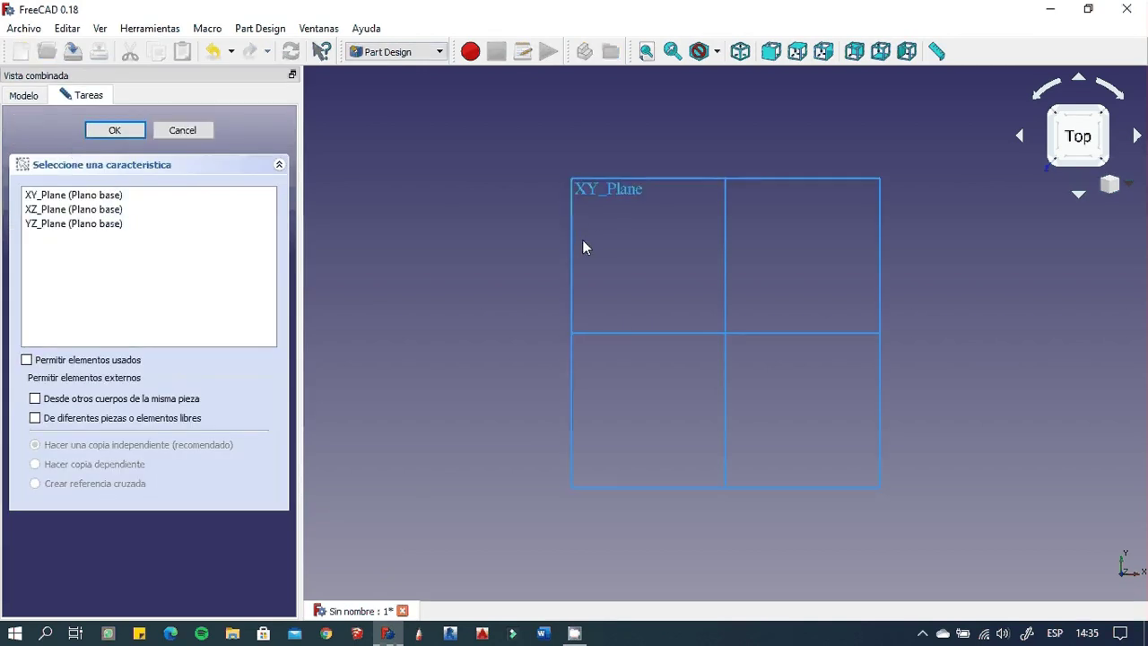
click(571, 269)
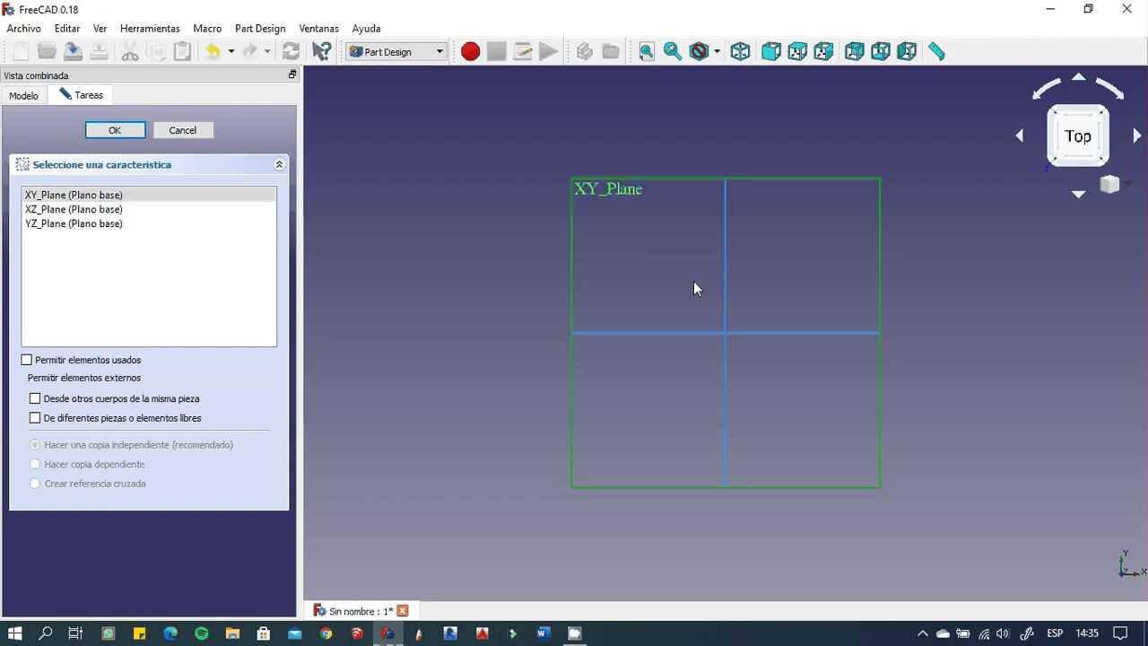
click(114, 132)
middle_drag(597, 328, 489, 285)
scroll(604, 318, up, 3)
mouse_move(563, 295)
middle_down()
mouse_move(646, 323)
mouse_move(600, 310)
middle_up()
scroll(644, 324, down, 2)
scroll(619, 314, up, 1)
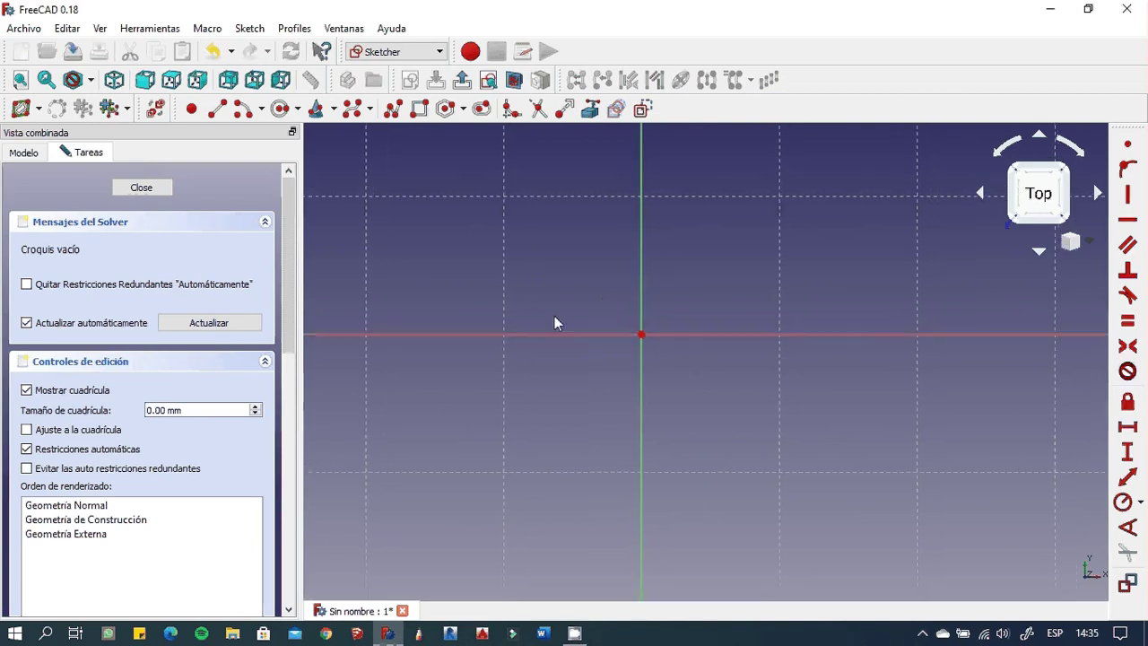
- Draw a circle centred on the sketch origin
click(279, 109)
click(641, 333)
scroll(868, 362, down, 3)
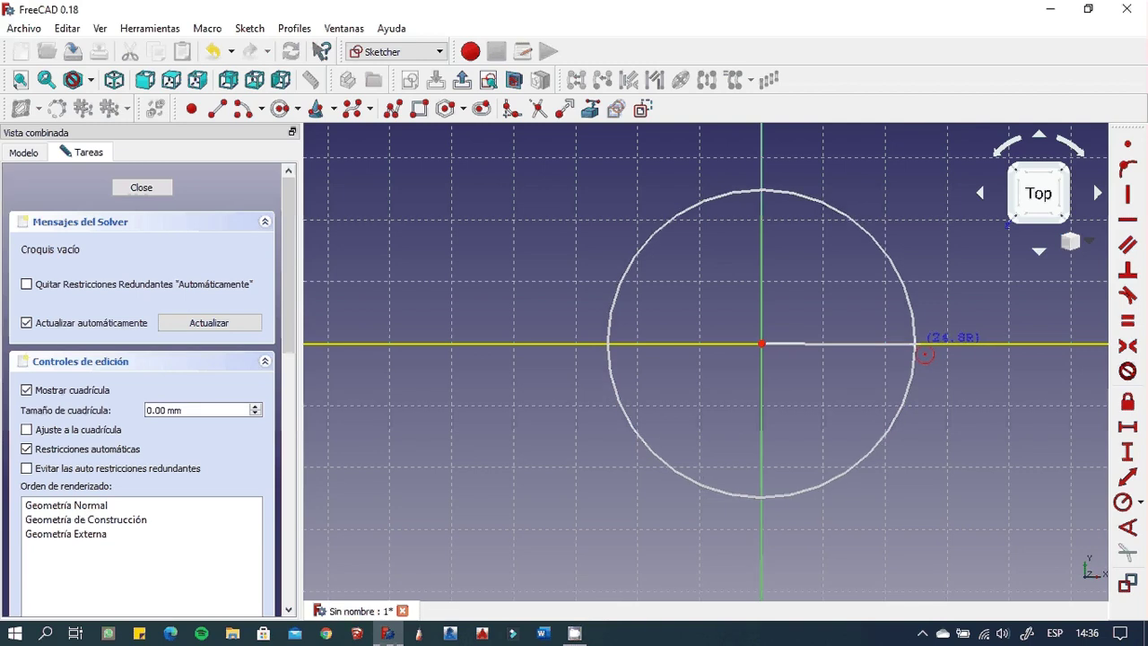
scroll(929, 355, up, 2)
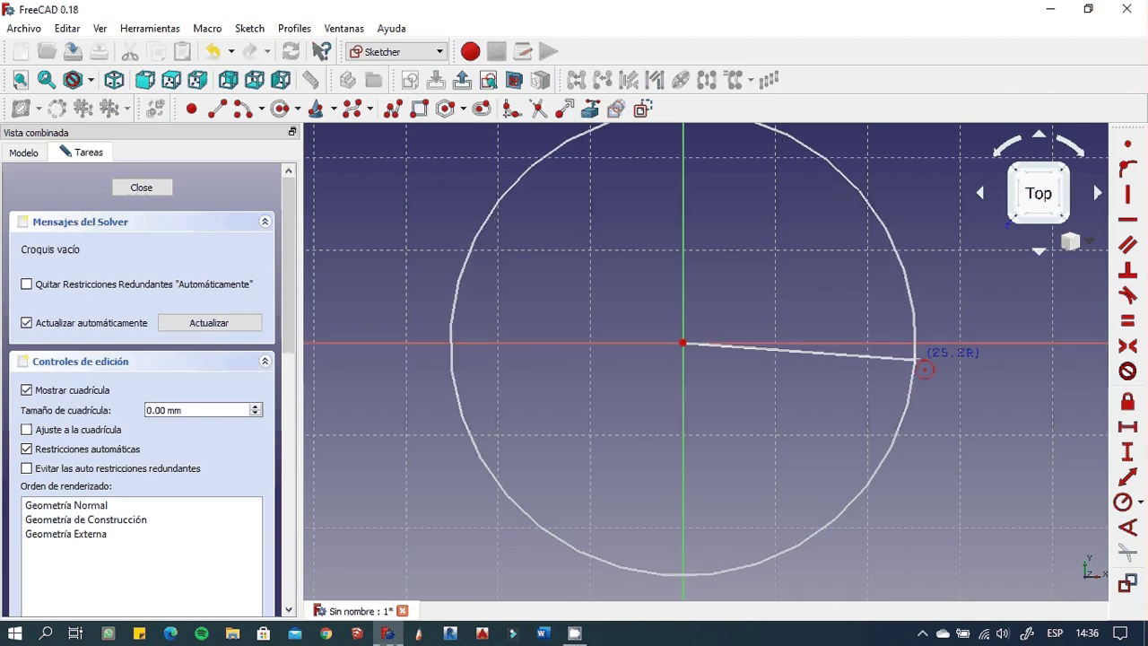
click(925, 369)
- Apply a radius constraint to the circle
mouse_move(795, 379)
middle_down()
mouse_move(758, 410)
mouse_move(733, 392)
middle_up()
scroll(753, 411, down, 2)
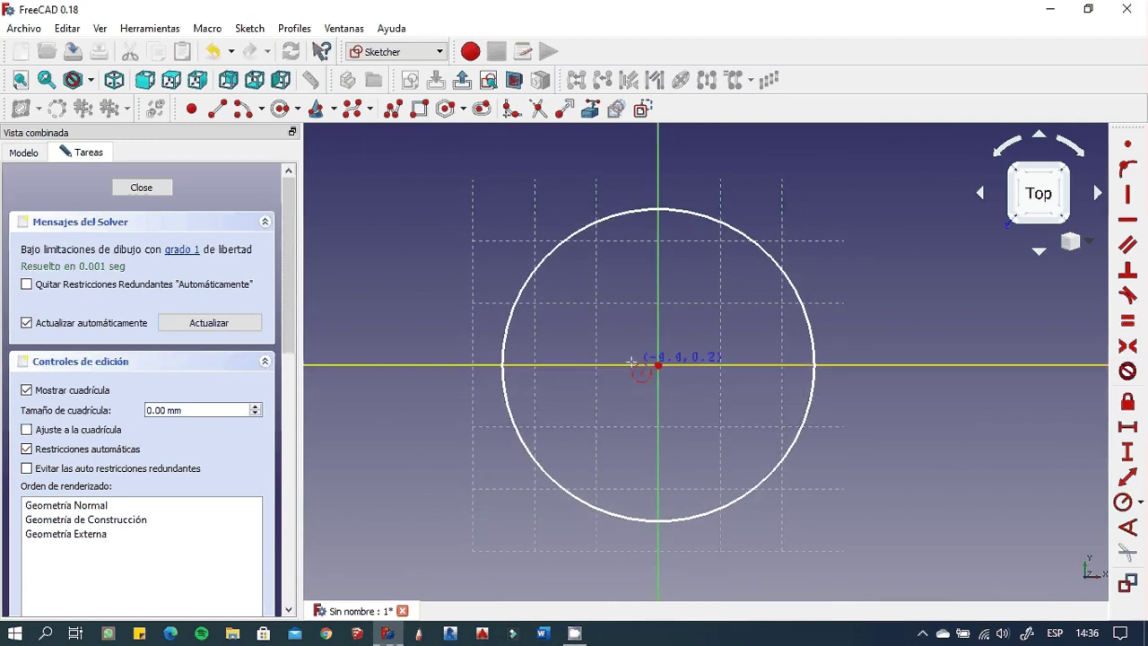
click(1121, 501)
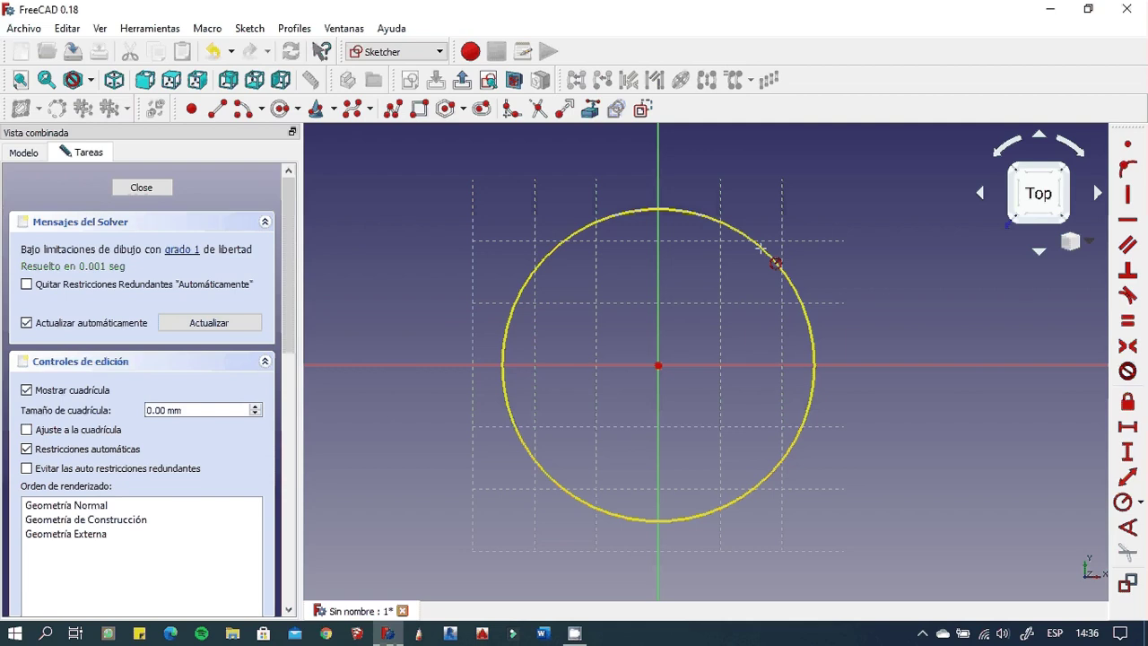
click(761, 247)
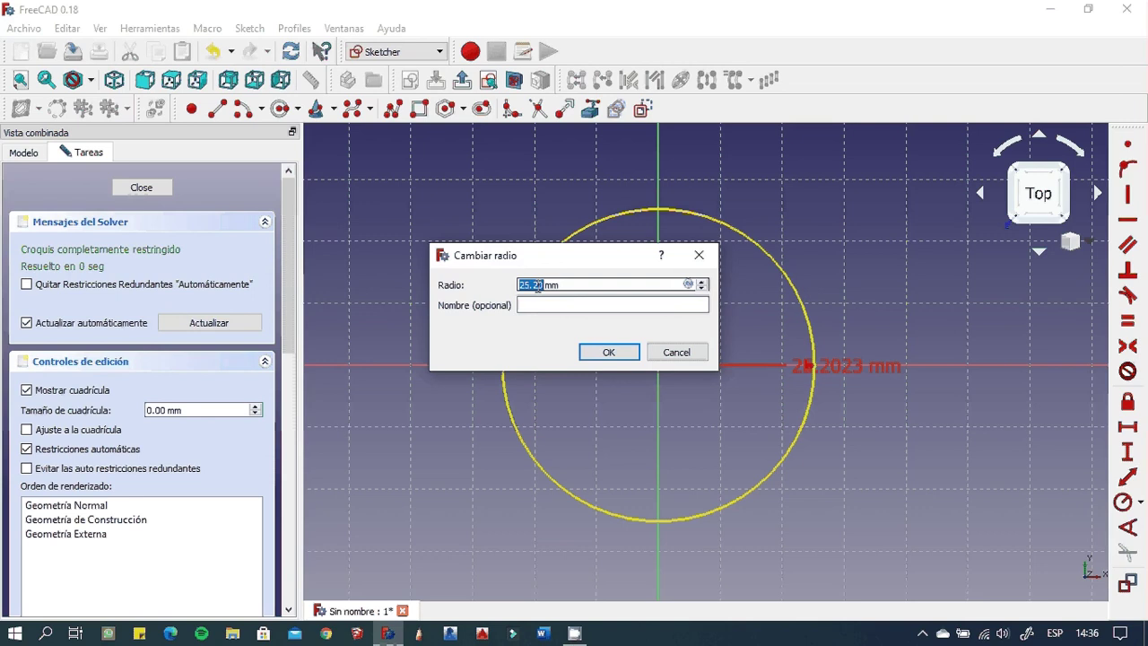
- Set the circle's radius to 50 mm, fully constraining the sketch
text(50)
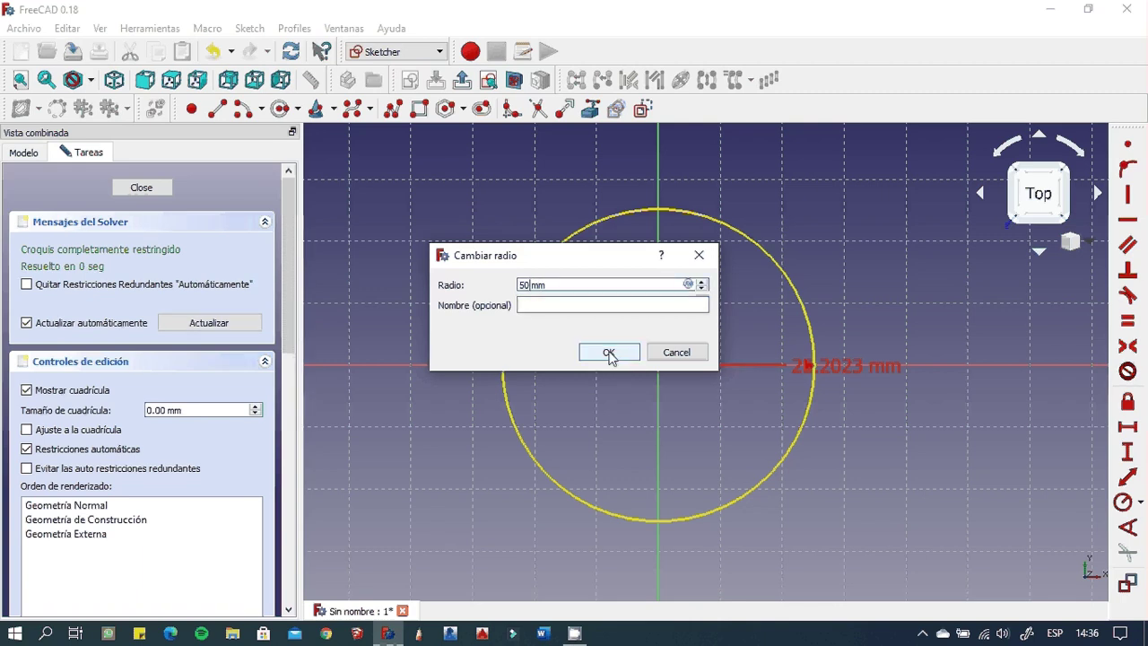
click(609, 352)
scroll(725, 359, down, 3)
scroll(717, 354, up, 3)
middle_drag(713, 346, 701, 346)
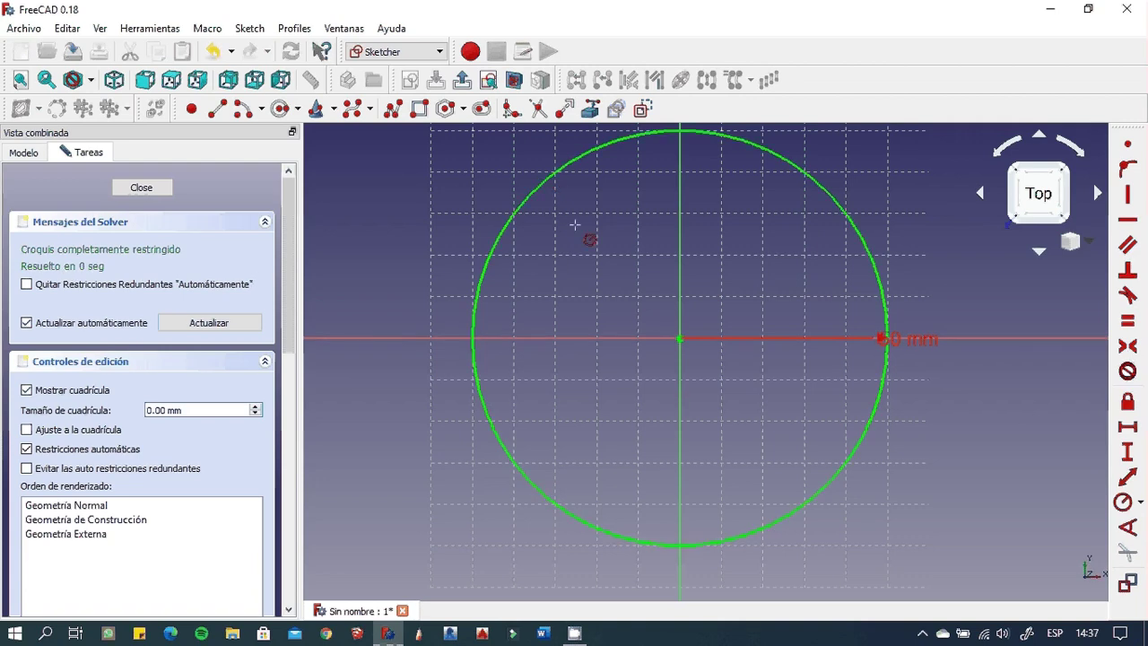
- Move the 50 mm radius label above the horizontal axis
middle_drag(766, 335, 725, 341)
scroll(722, 337, down, 2)
scroll(709, 326, up, 2)
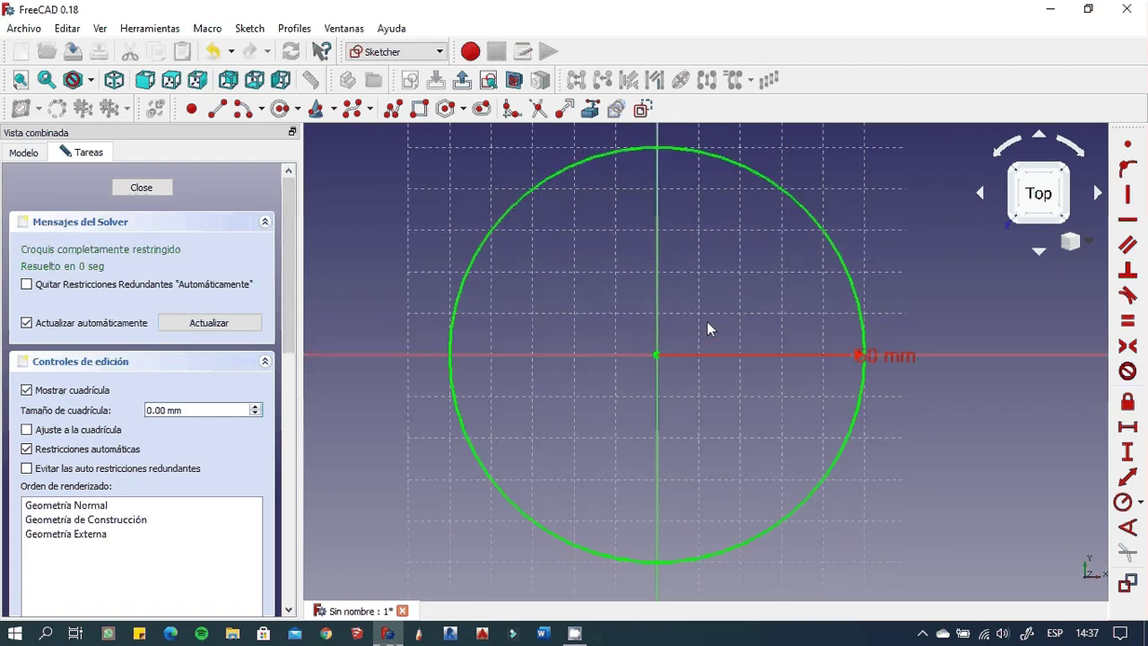
mouse_move(865, 358)
mouse_down()
mouse_move(916, 421)
mouse_move(907, 311)
mouse_up()
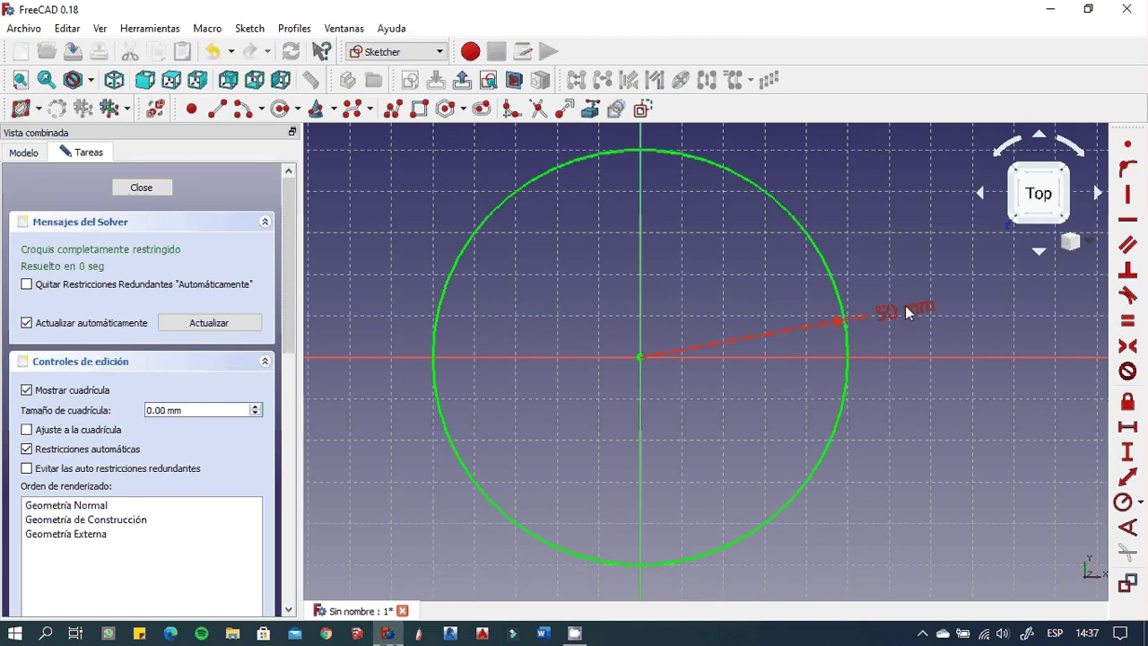
middle_drag(579, 290, 582, 287)
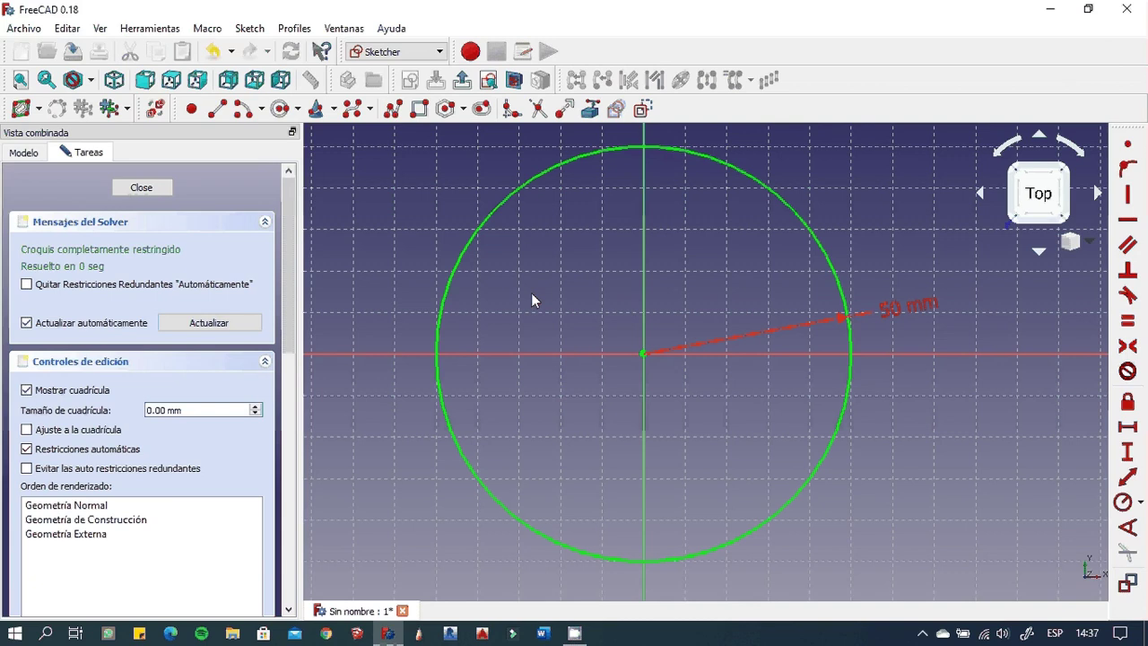
mouse_move(521, 294)
middle_down()
mouse_move(640, 332)
mouse_move(687, 333)
mouse_move(661, 318)
middle_up()
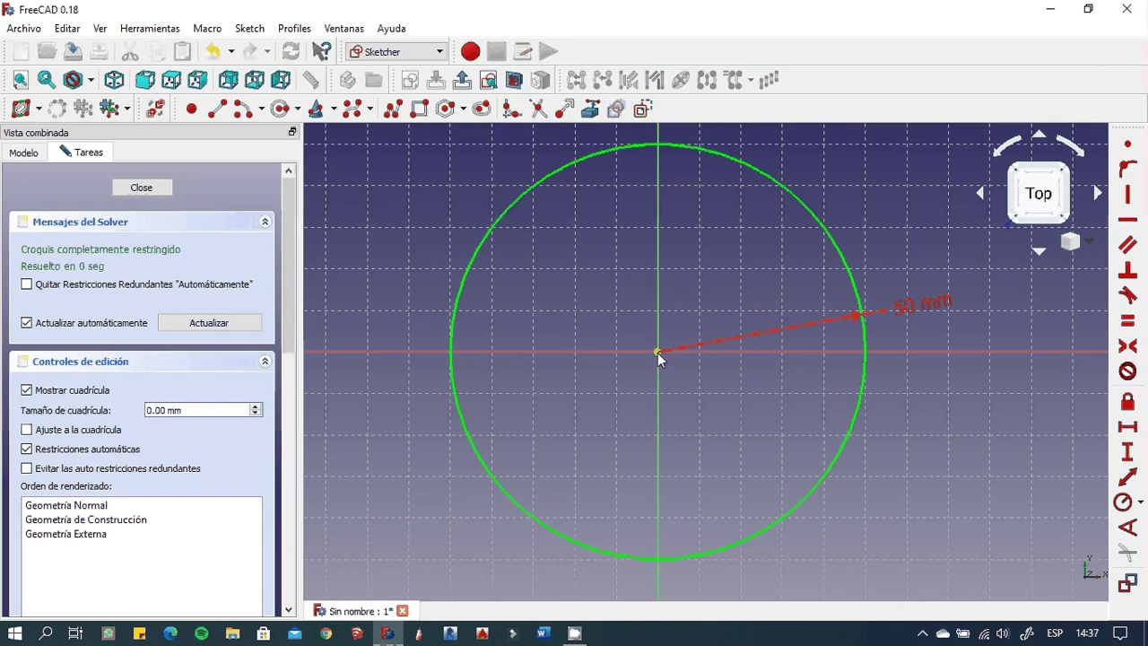
middle_drag(521, 325, 517, 324)
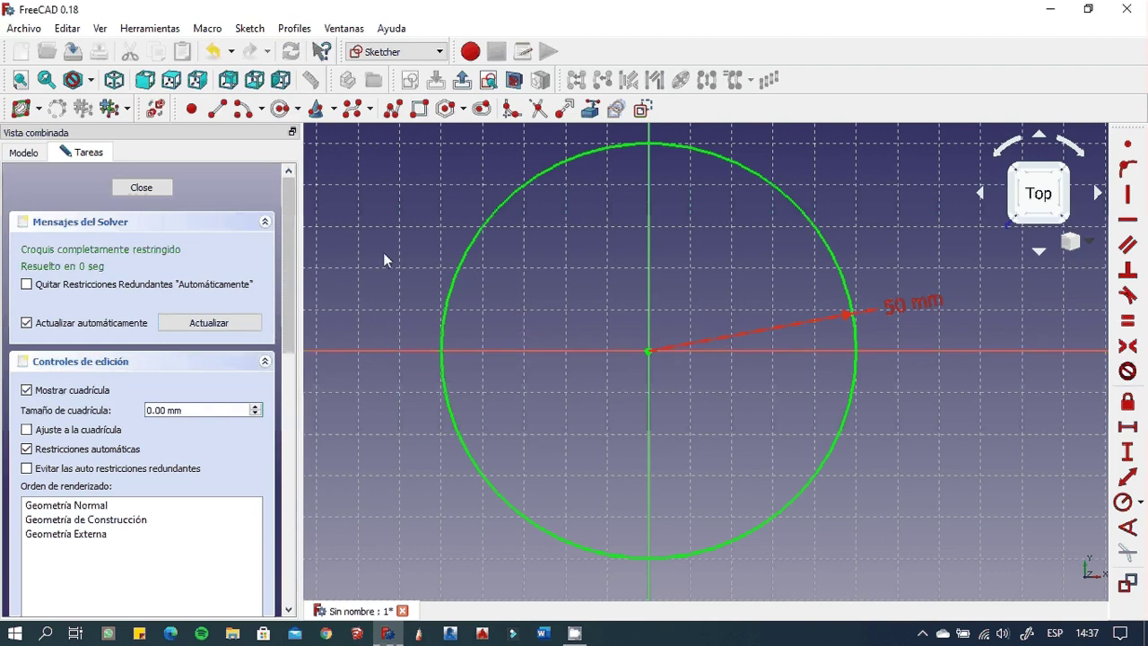
- Check the Sketch in the model tree, then close the sketch
click(24, 154)
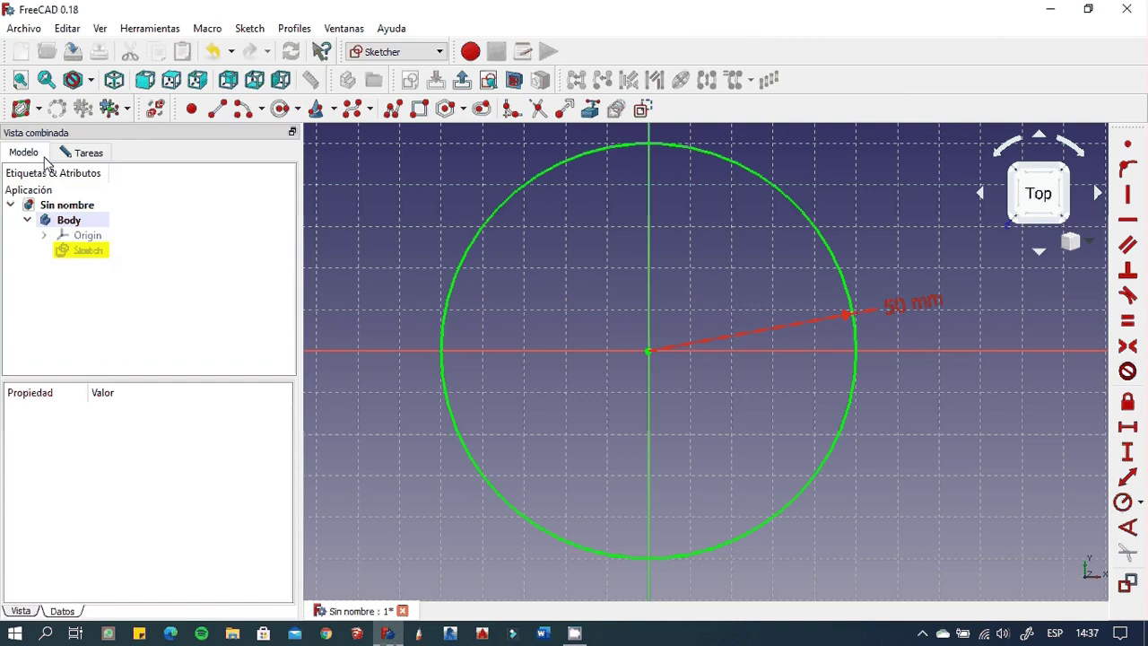
click(82, 253)
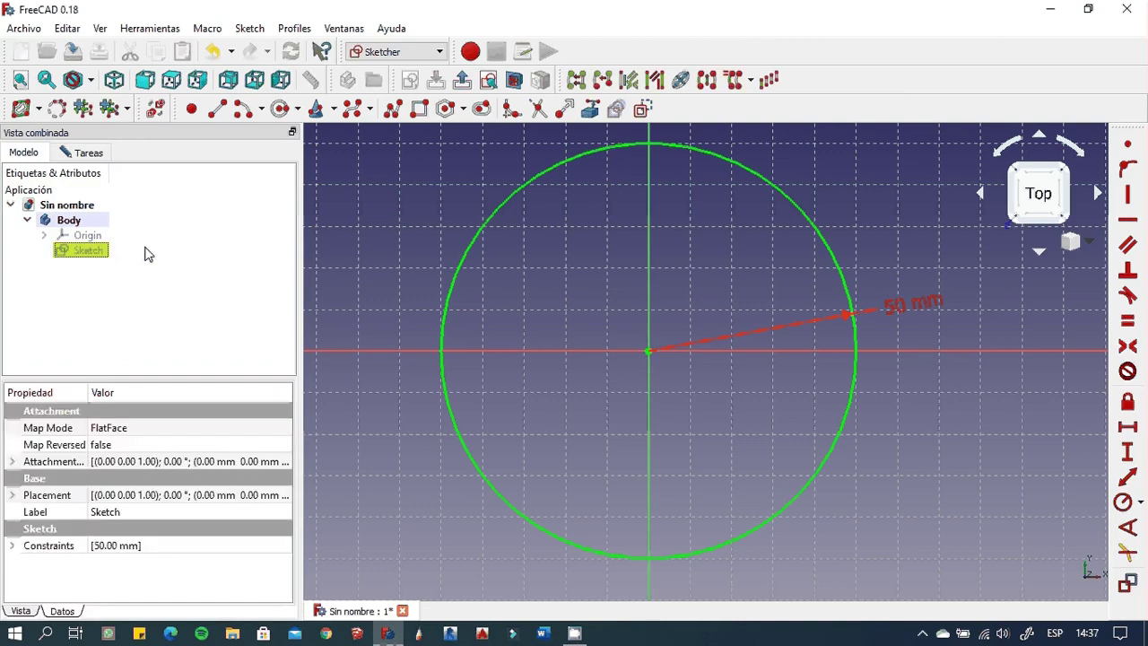
click(83, 153)
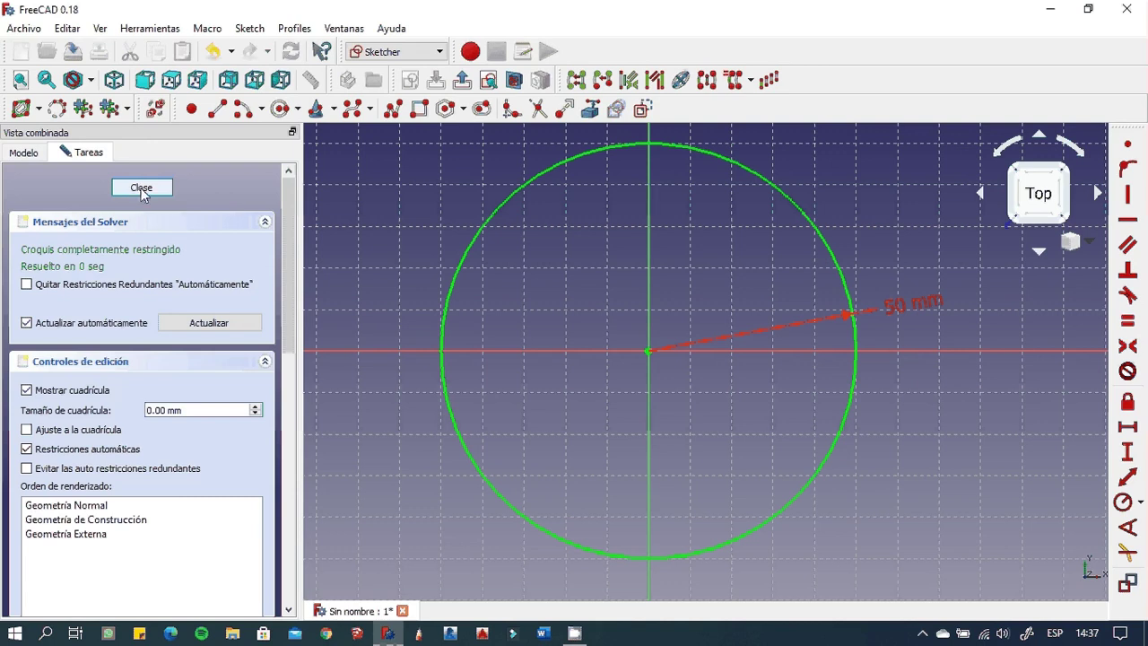
click(140, 189)
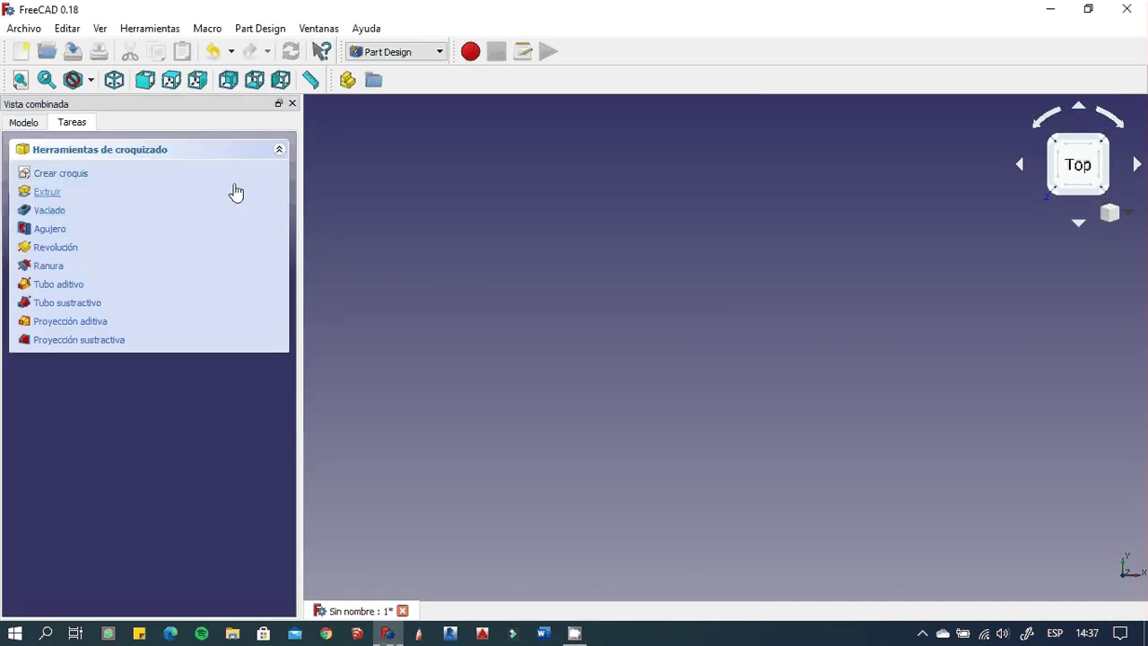
- Switch to an isometric view of the circle sketch
scroll(562, 311, up, 2)
scroll(475, 259, down, 3)
scroll(484, 262, up, 2)
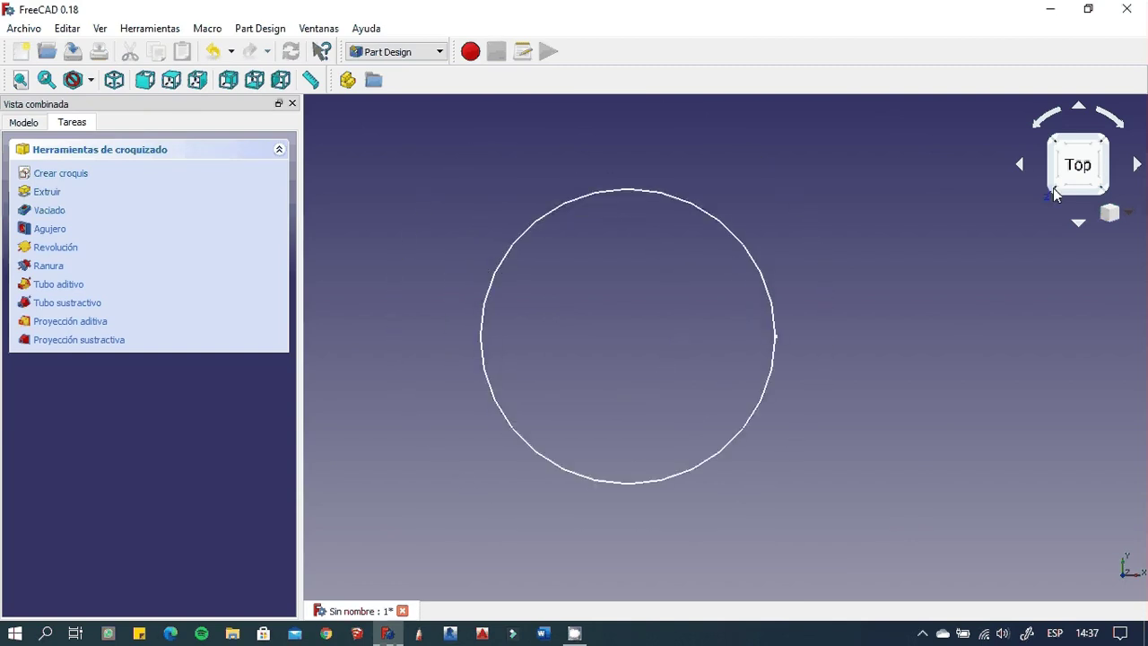
click(1051, 189)
scroll(604, 314, up, 1)
scroll(821, 314, up, 2)
scroll(799, 323, down, 2)
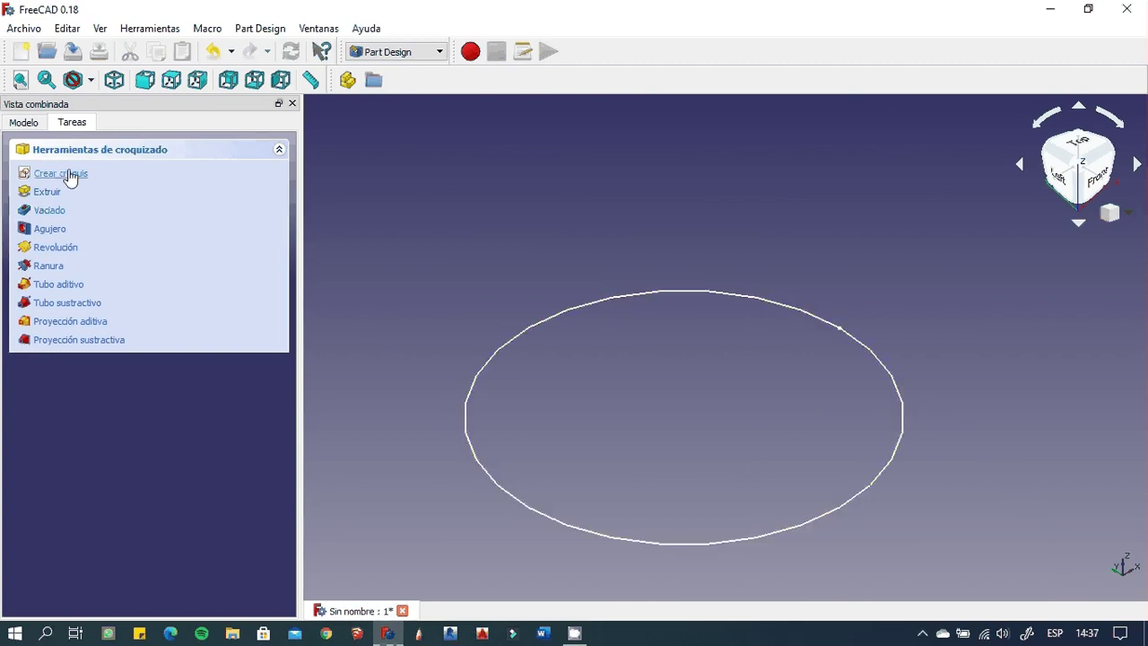
- Pad the circle sketch to a length of 20 mm
click(48, 192)
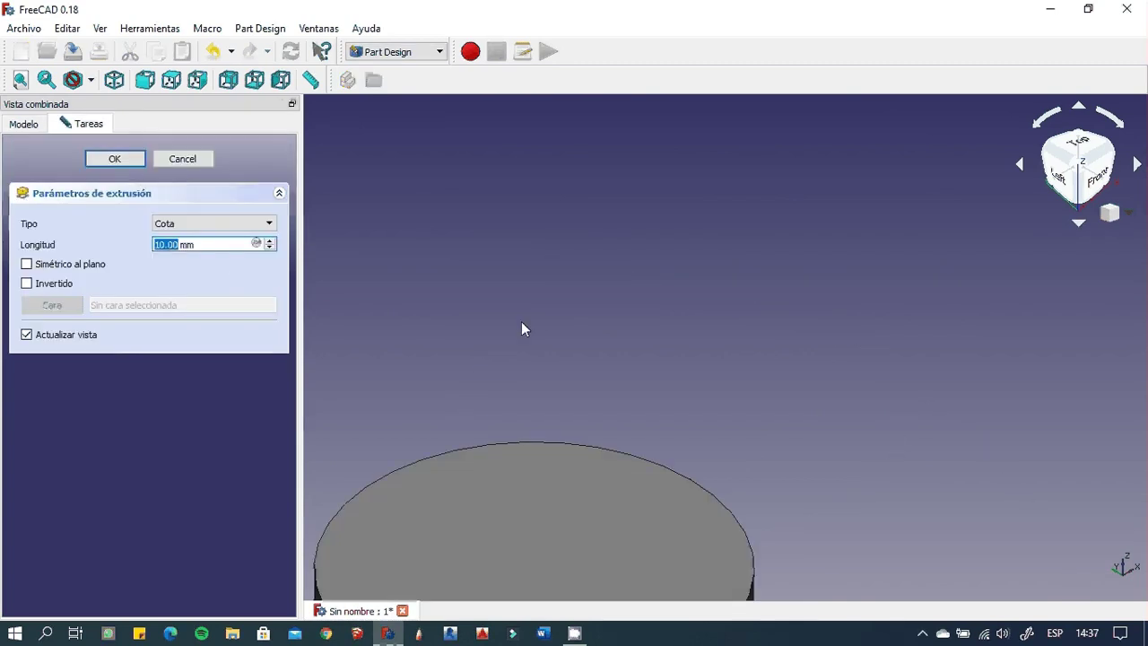
scroll(523, 323, down, 3)
scroll(407, 468, up, 3)
mouse_move(478, 445)
middle_down()
mouse_move(635, 380)
mouse_move(588, 359)
middle_up()
click(269, 240)
click(269, 240)
click(269, 241)
click(269, 240)
click(269, 240)
click(269, 241)
click(269, 248)
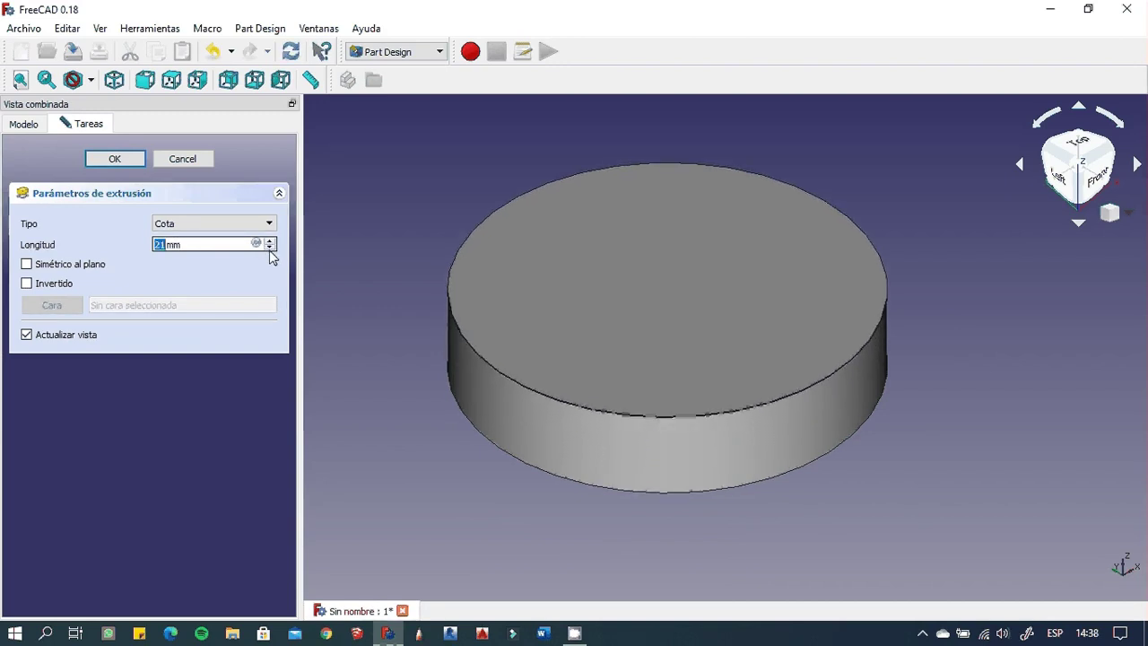
mouse_move(623, 353)
middle_down()
mouse_move(626, 374)
mouse_move(647, 376)
middle_up()
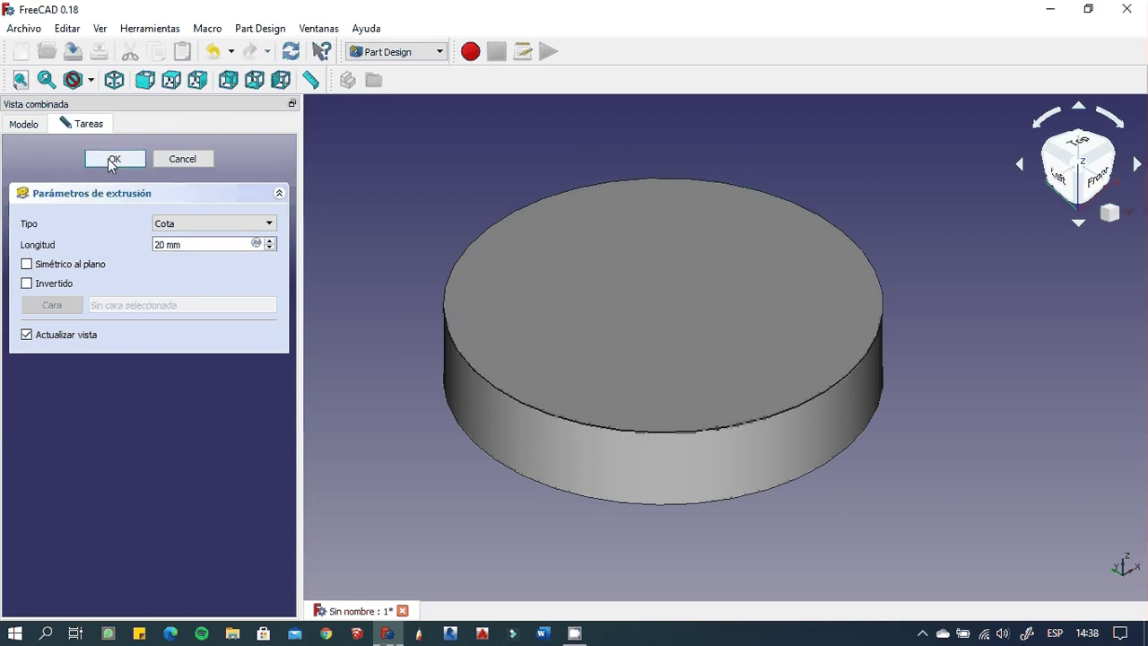
click(112, 161)
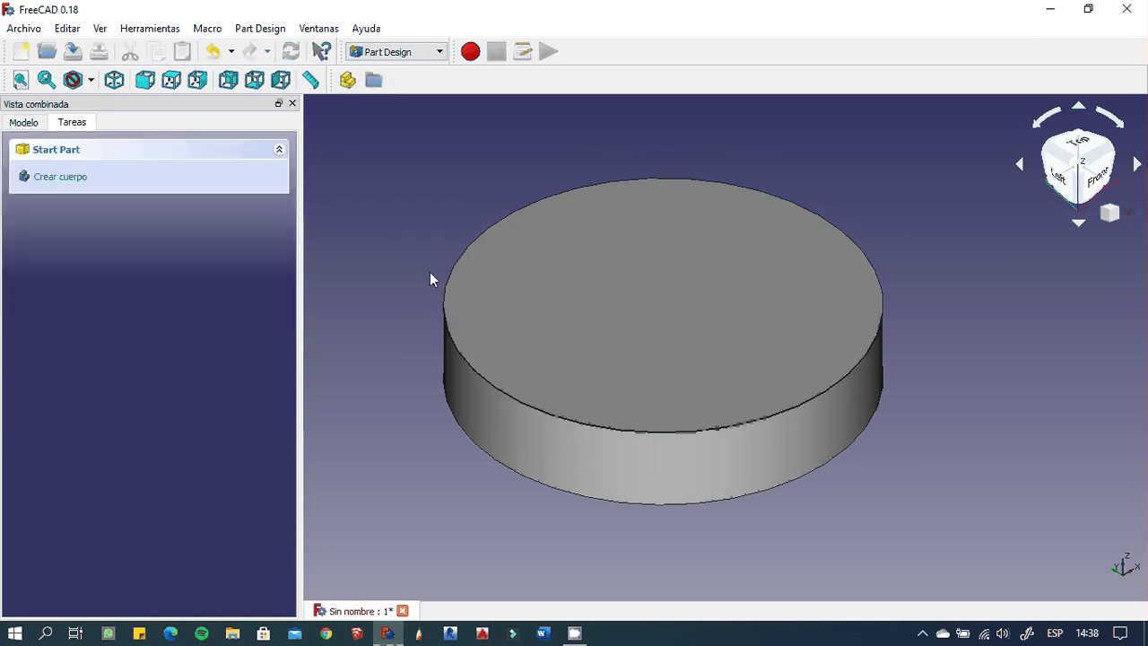
- Enable the Part Design Modeling toolbar
middle_drag(432, 278, 511, 291)
middle_drag(703, 287, 725, 287)
mouse_move(769, 338)
middle_down()
mouse_move(793, 350)
mouse_move(716, 310)
mouse_move(697, 341)
mouse_move(738, 335)
mouse_move(720, 333)
middle_up()
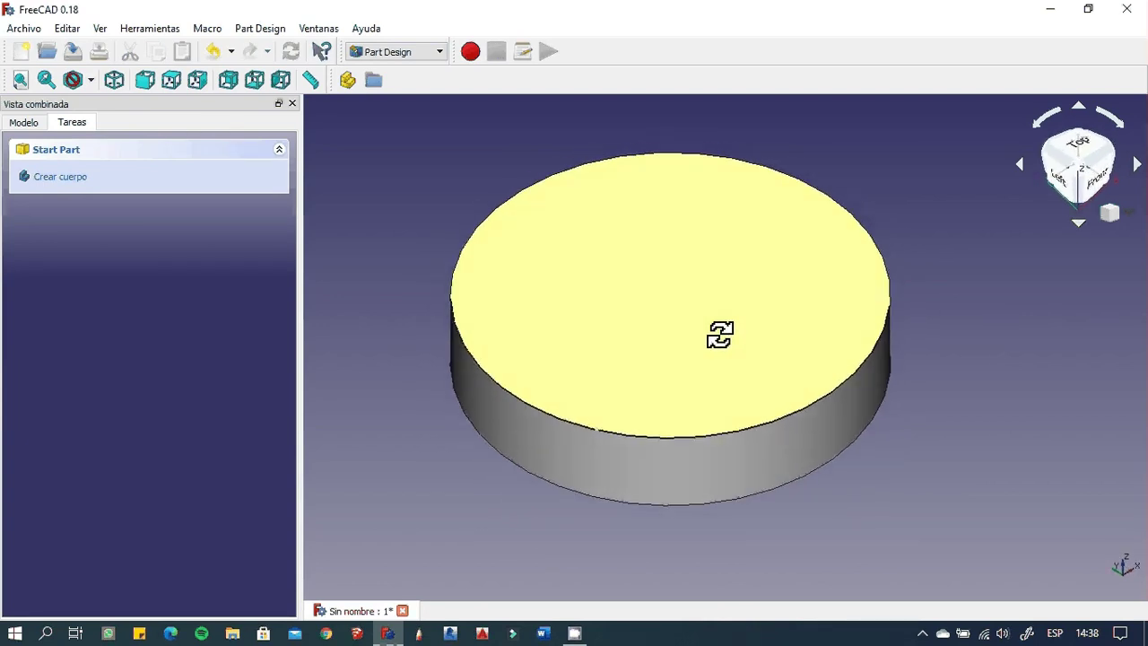
right_click(653, 82)
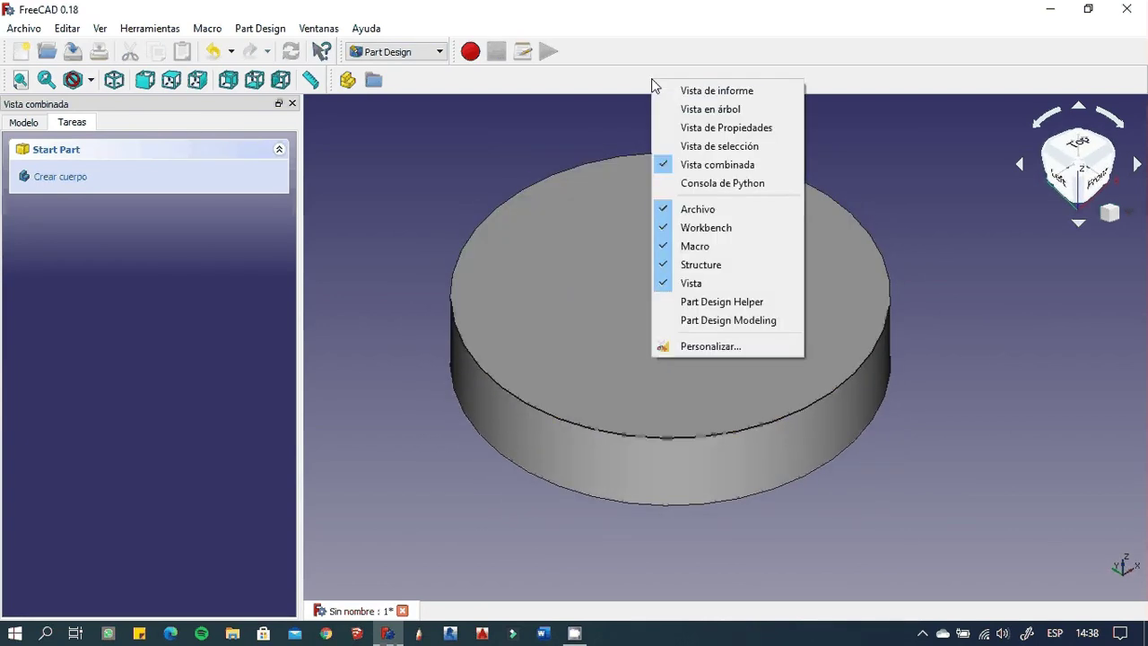
click(734, 320)
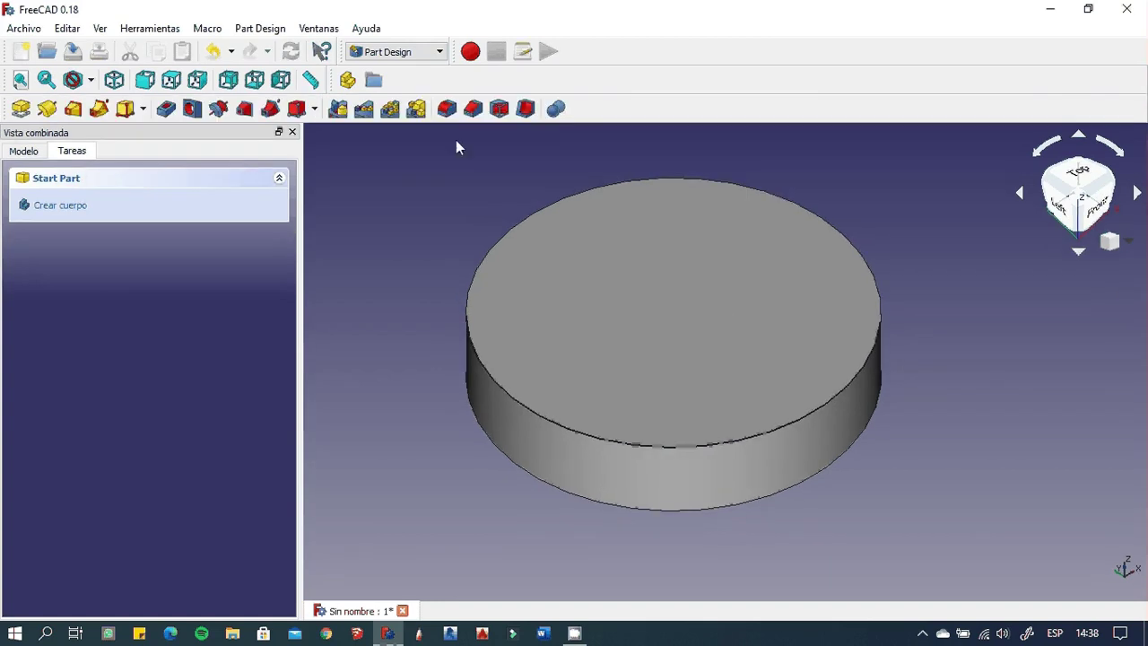
right_click(645, 107)
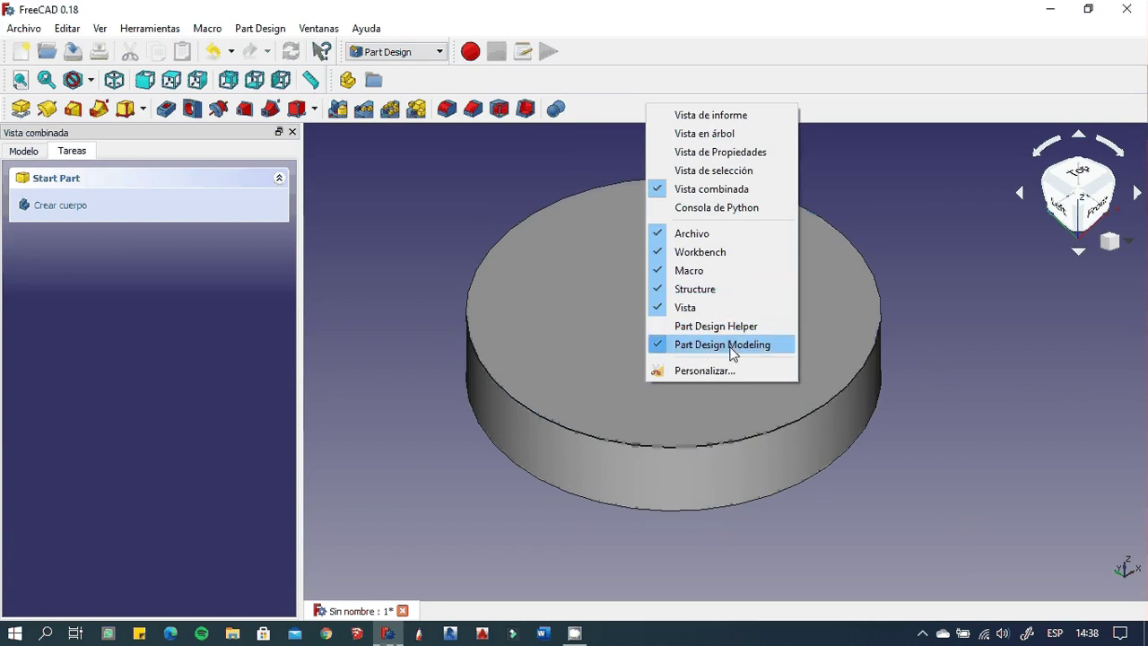
click(659, 99)
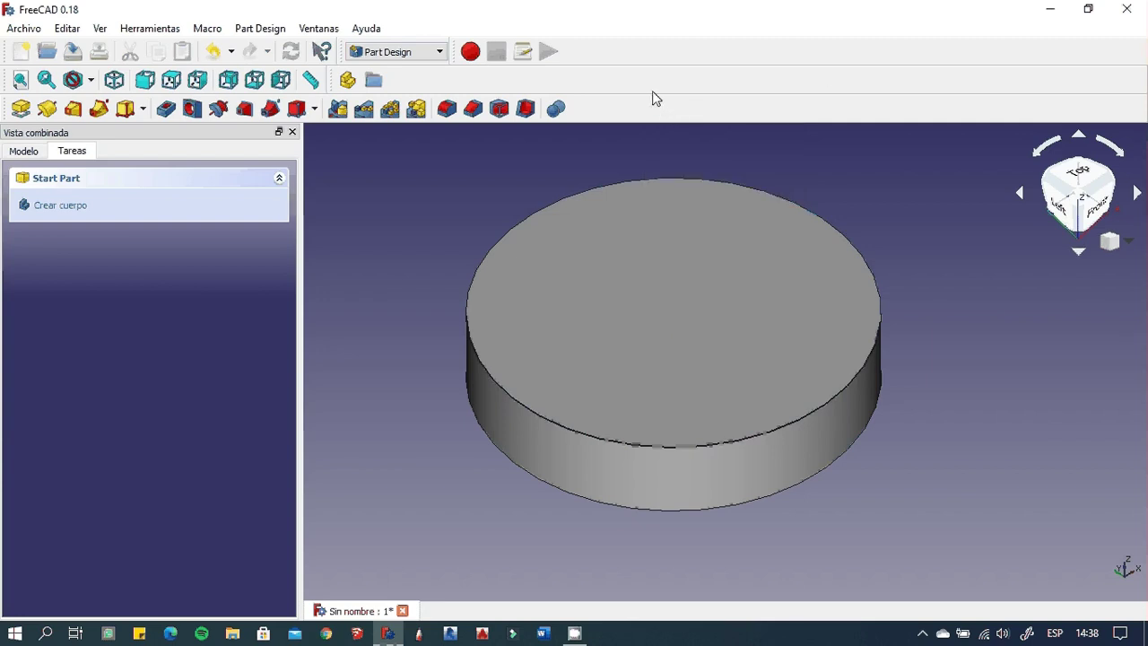
- Enable the Part Design Helper toolbar
right_click(655, 81)
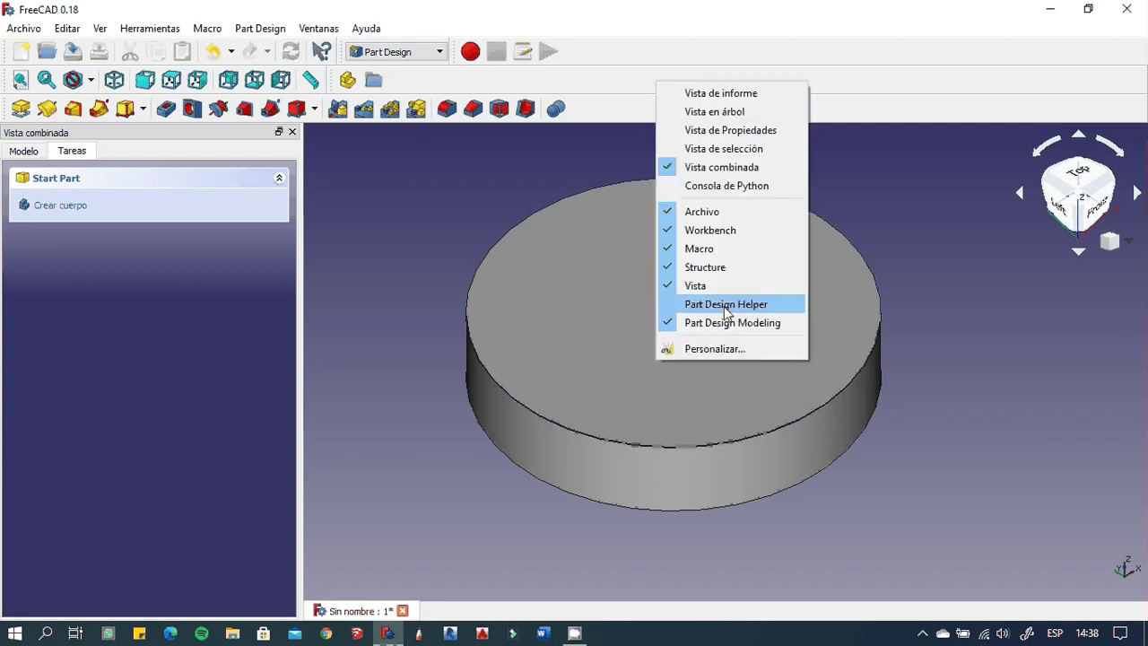
click(722, 148)
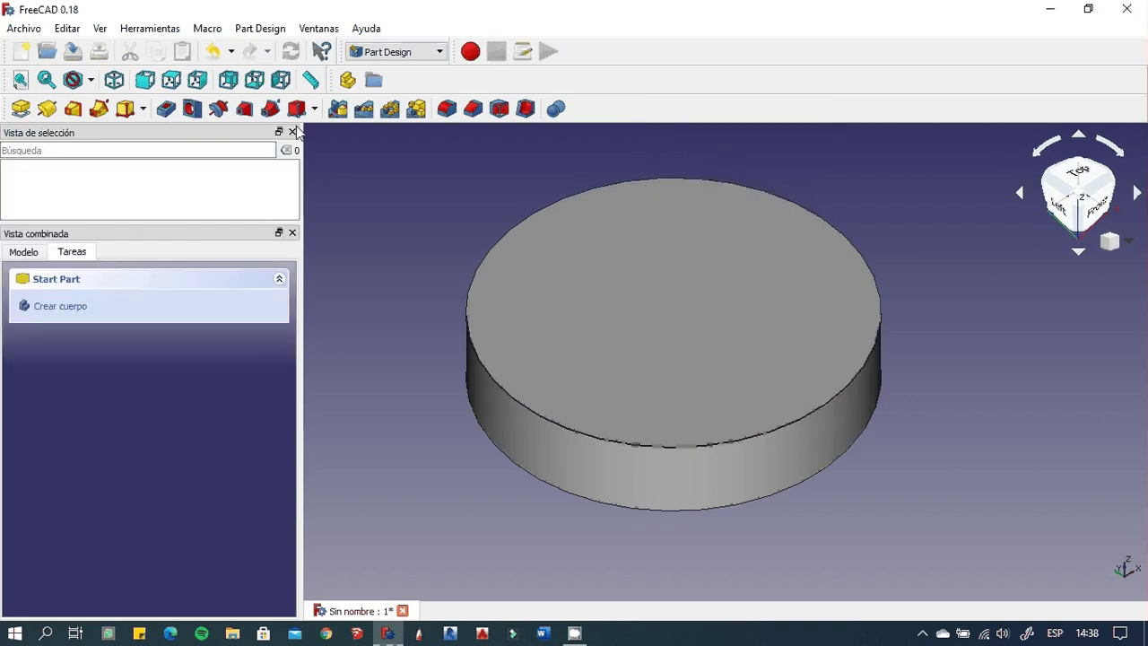
click(292, 133)
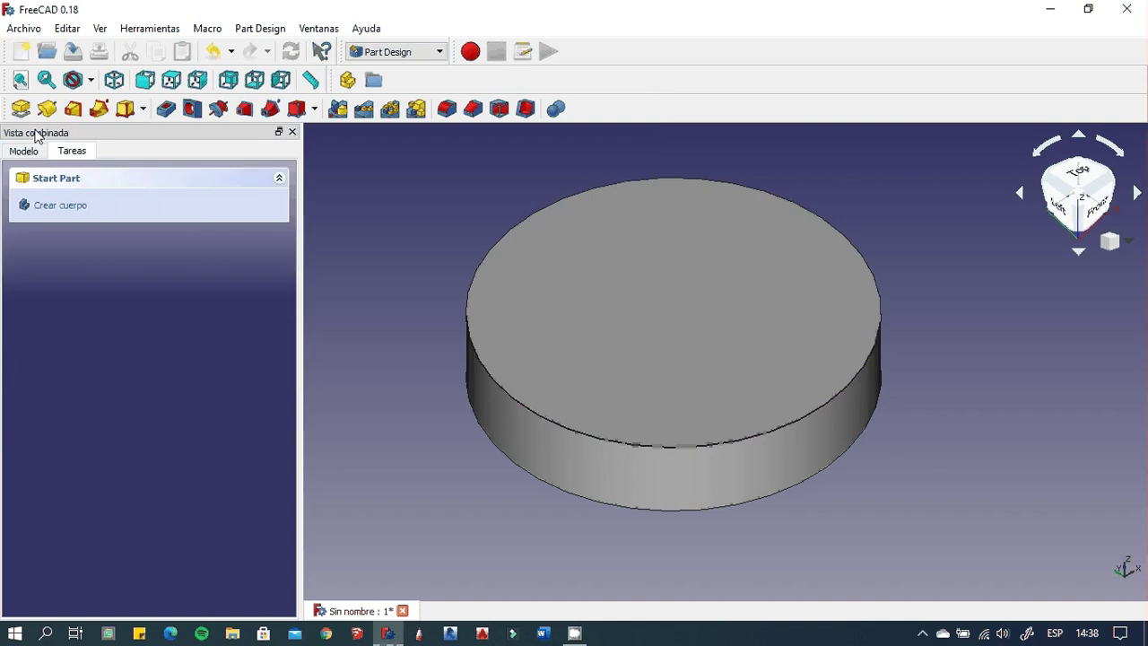
right_click(677, 111)
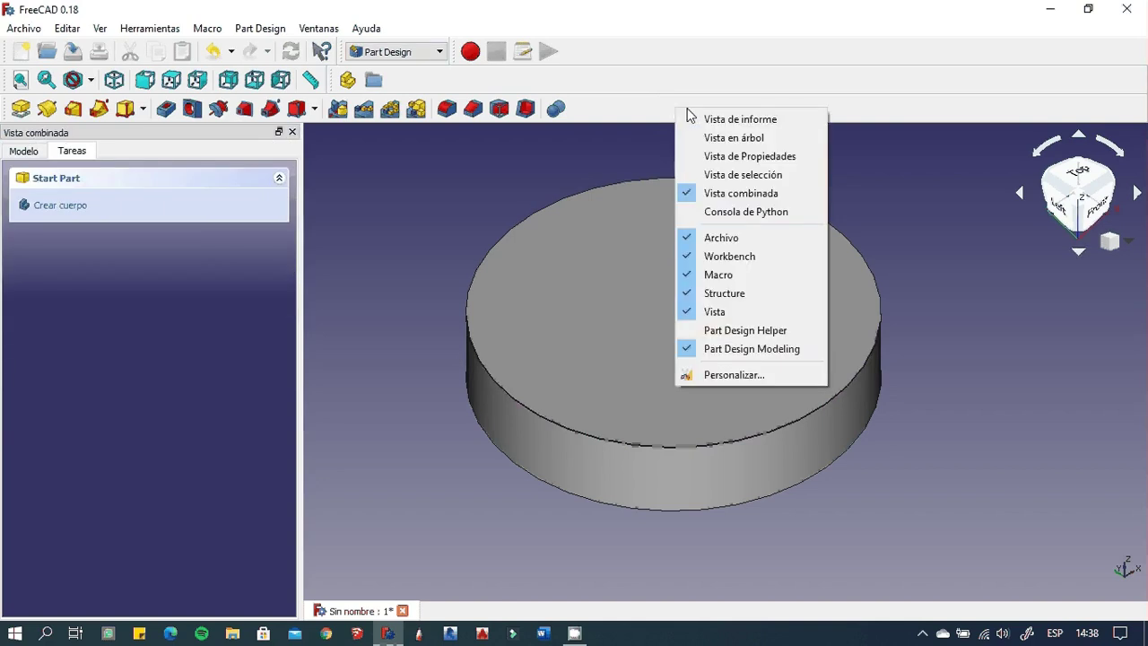
click(735, 330)
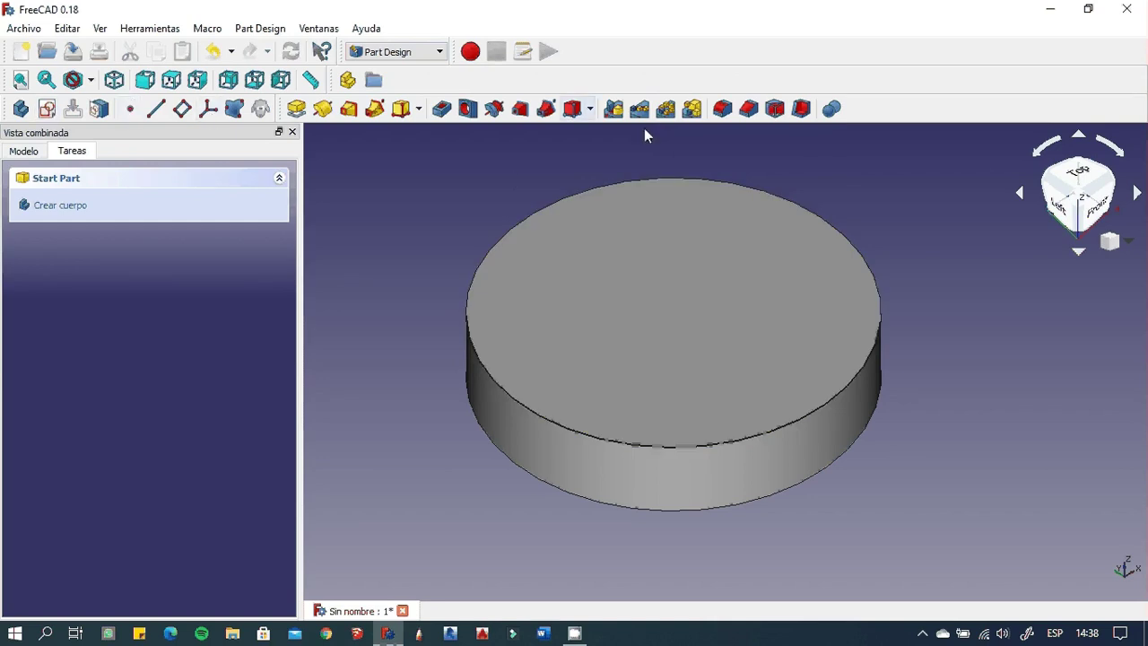
right_click(784, 73)
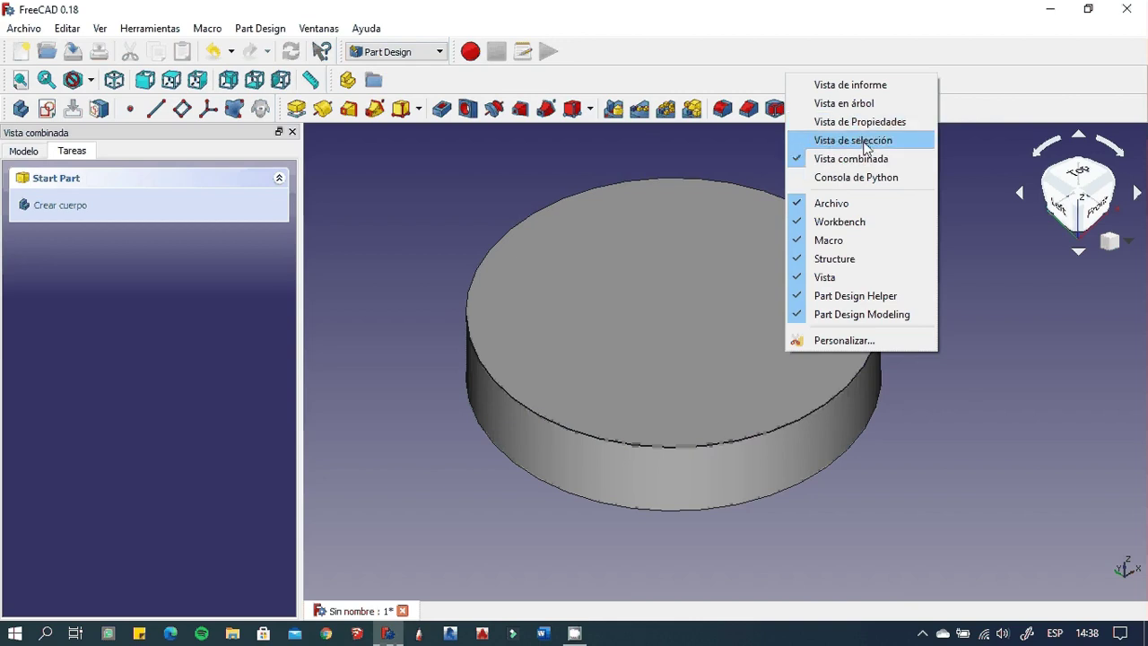
click(506, 261)
- Show the model tree and select the Body holding Origin and Pad
middle_drag(515, 279, 643, 277)
click(23, 150)
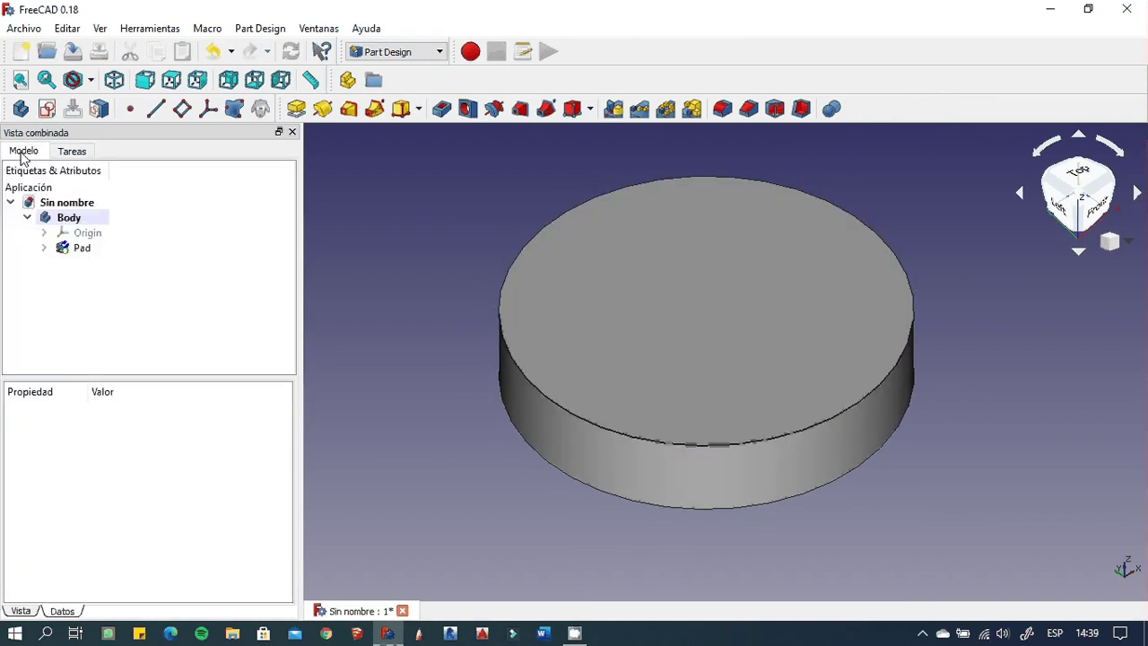
click(64, 220)
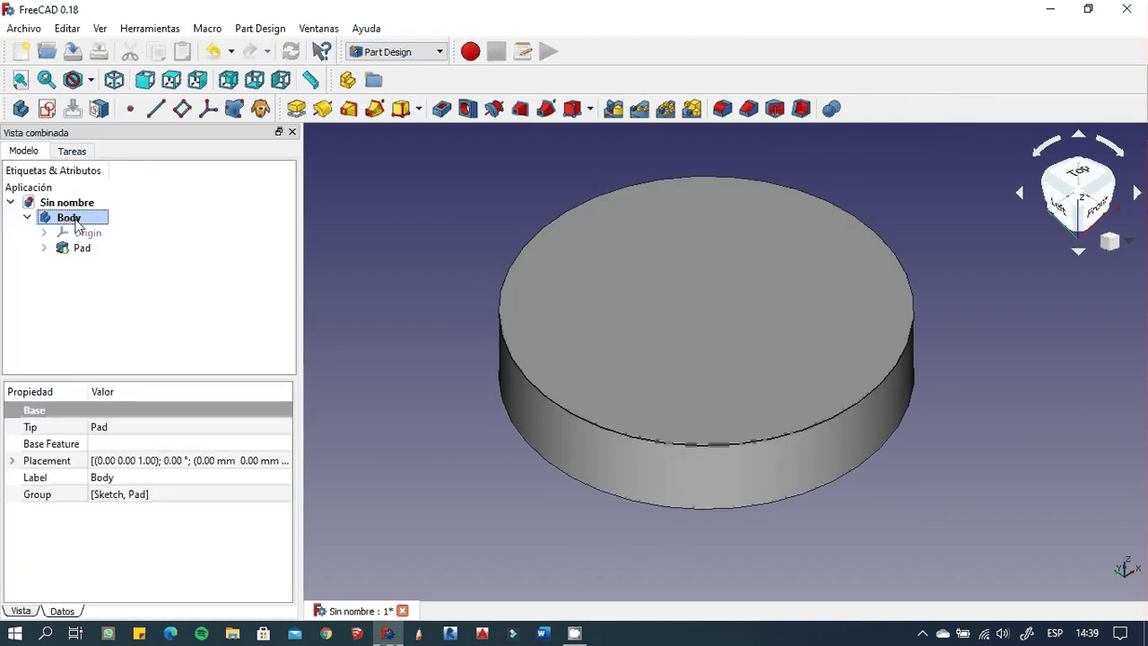
- Expand Origin and Pad in the tree and make the Sketch visible
click(89, 234)
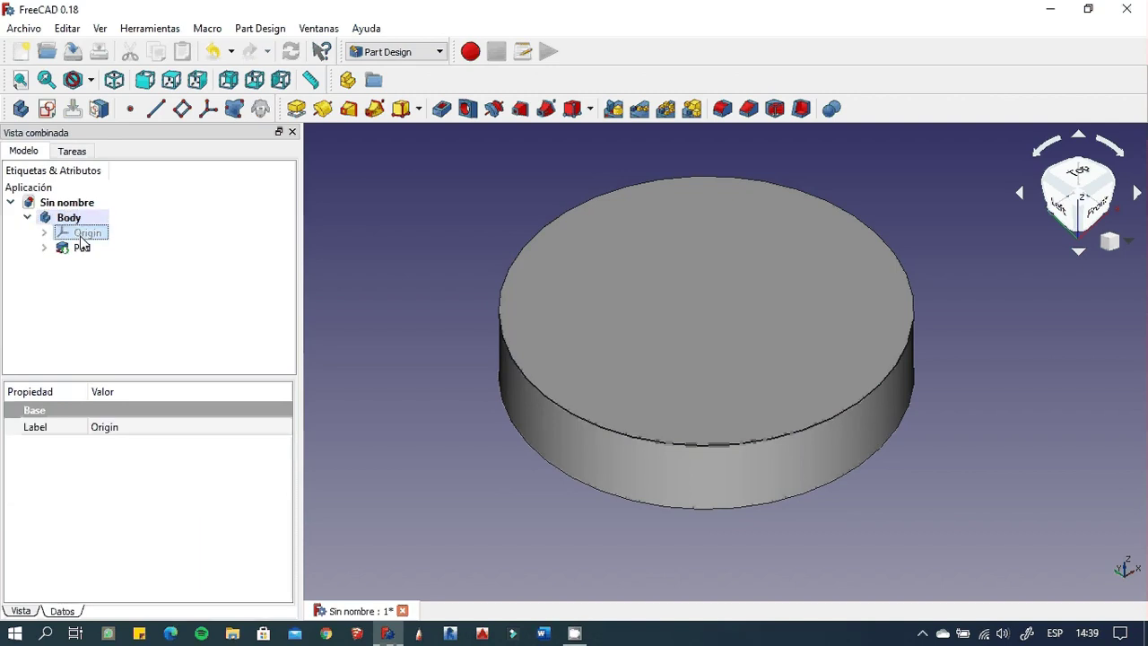
click(45, 234)
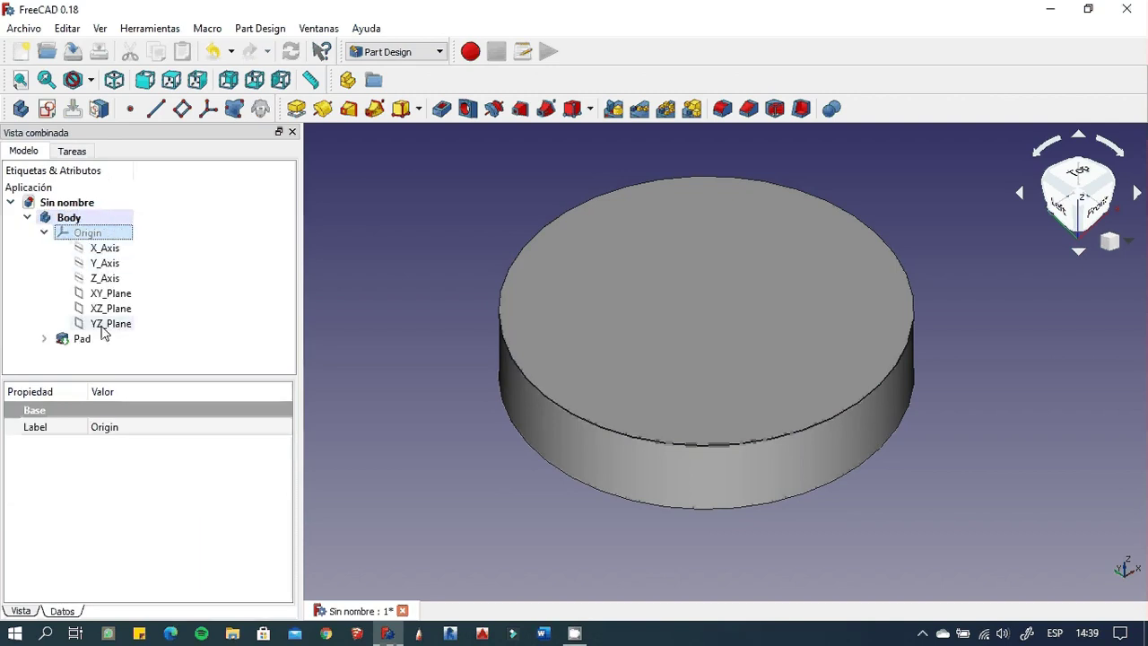
click(45, 339)
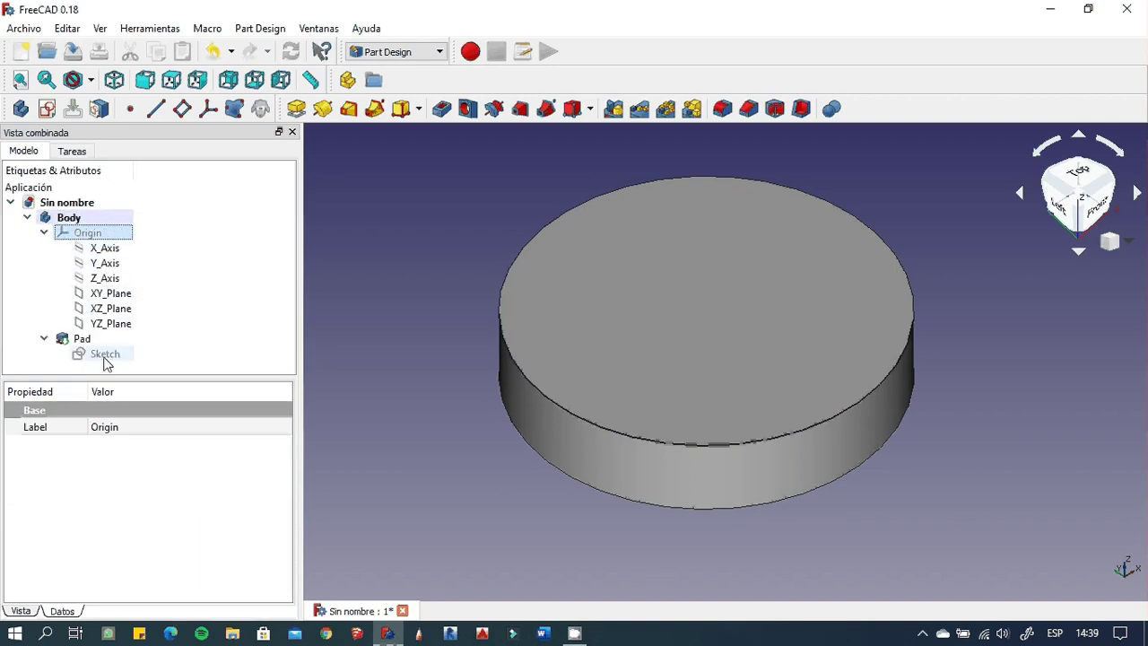
click(105, 357)
key(space)
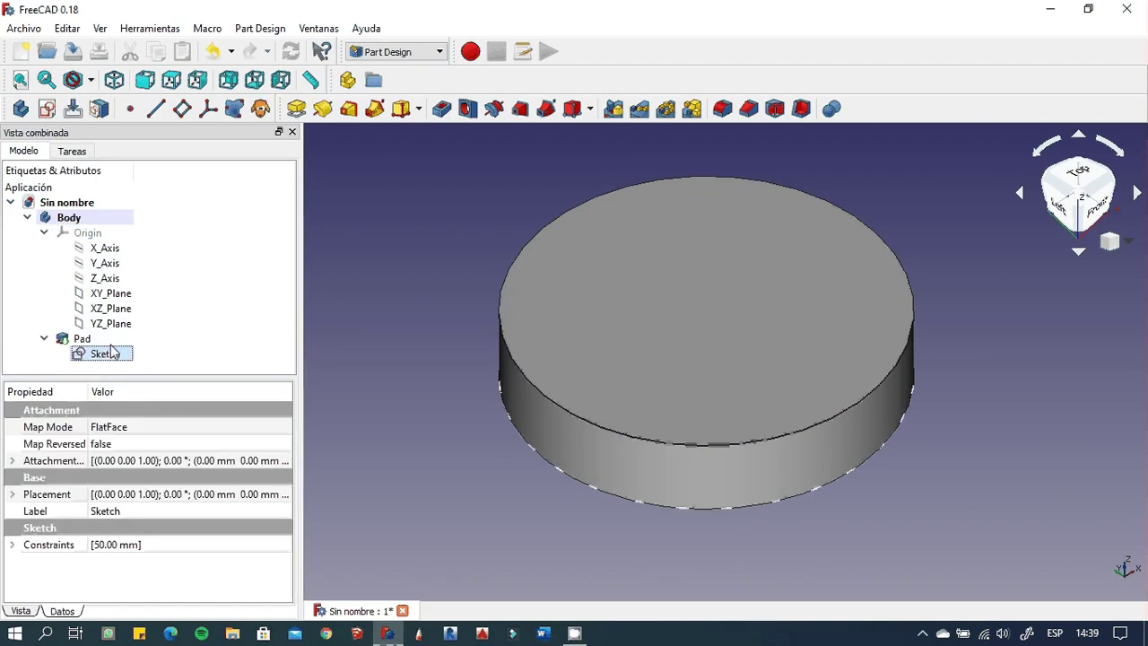
- Hide the YZ, XZ and XY planes and the Z, Y and X axes
click(118, 325)
key(space)
click(117, 307)
key(space)
click(115, 293)
key(space)
click(111, 278)
key(space)
click(107, 263)
key(space)
click(102, 248)
key(space)
- Show the Origin with all its axes and datum planes again
click(88, 233)
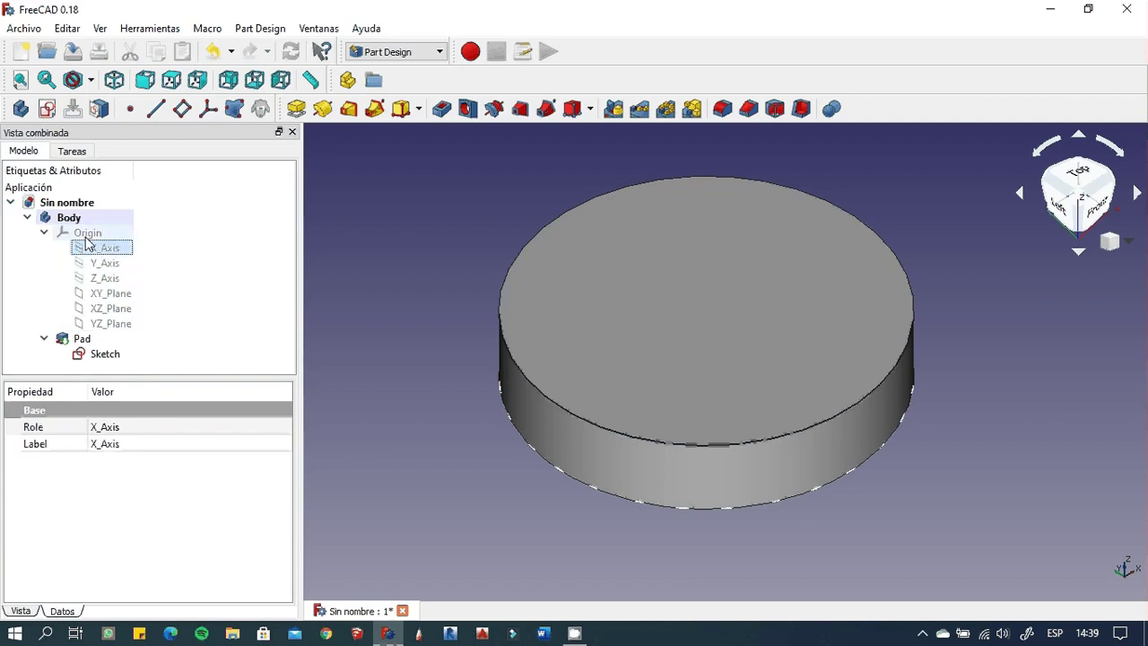
key(space)
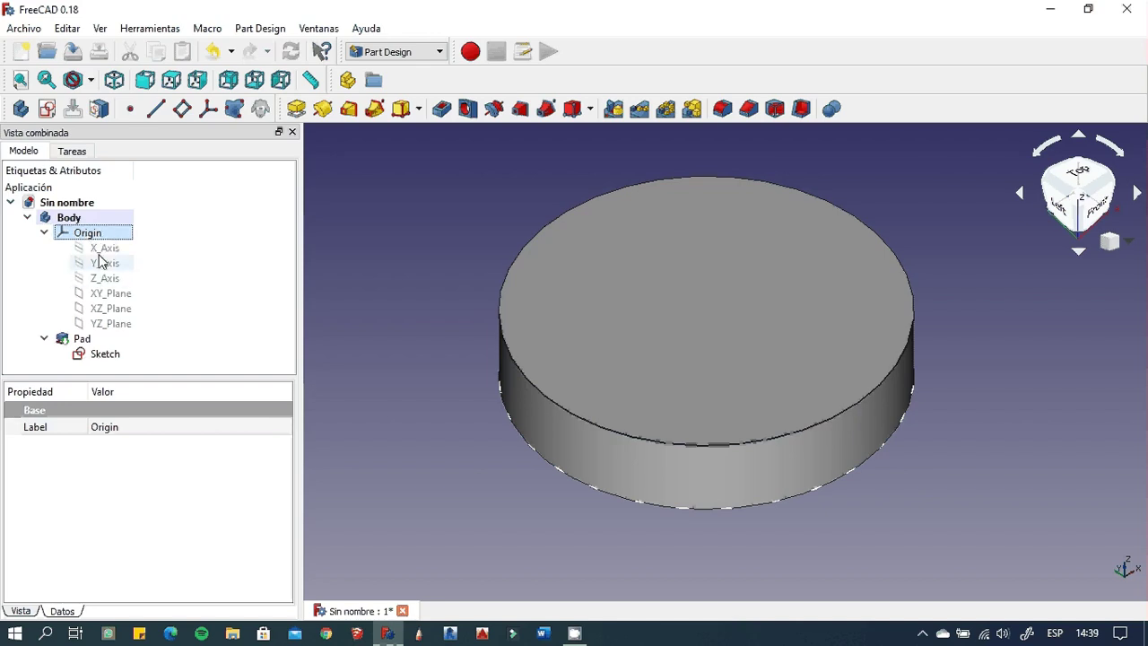
click(103, 248)
key(space)
click(105, 263)
key(space)
click(107, 278)
key(space)
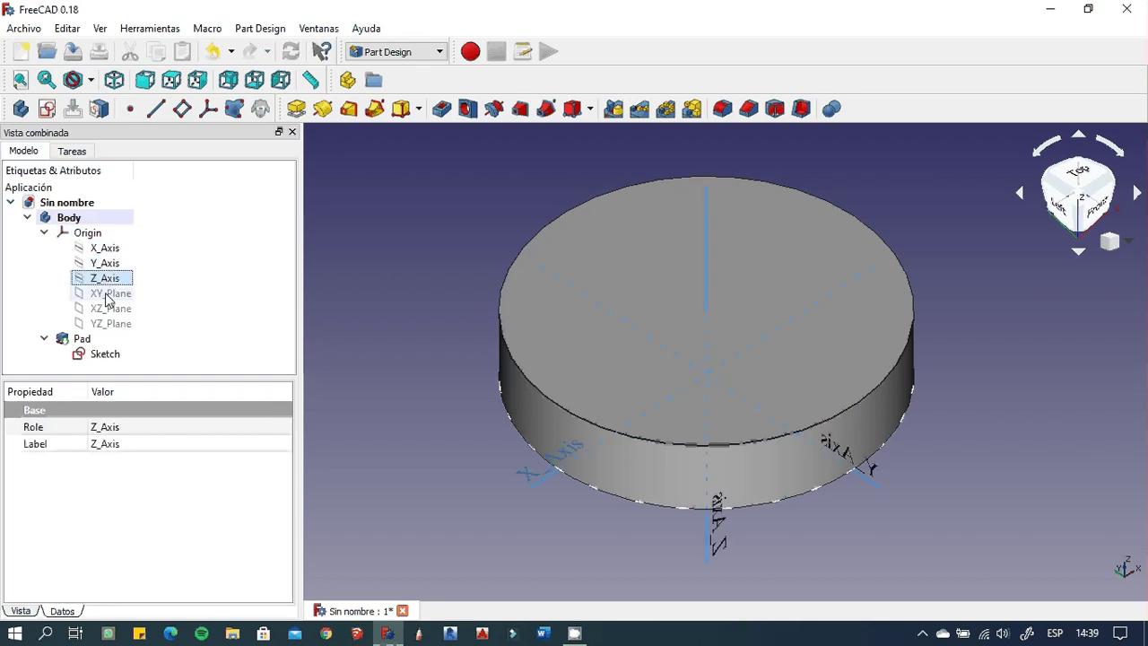
click(106, 293)
key(space)
click(100, 309)
key(space)
click(106, 324)
key(space)
- Hide the Sketch and all datum planes and axes once more
scroll(418, 331, down, 3)
scroll(523, 340, up, 1)
scroll(512, 350, up, 1)
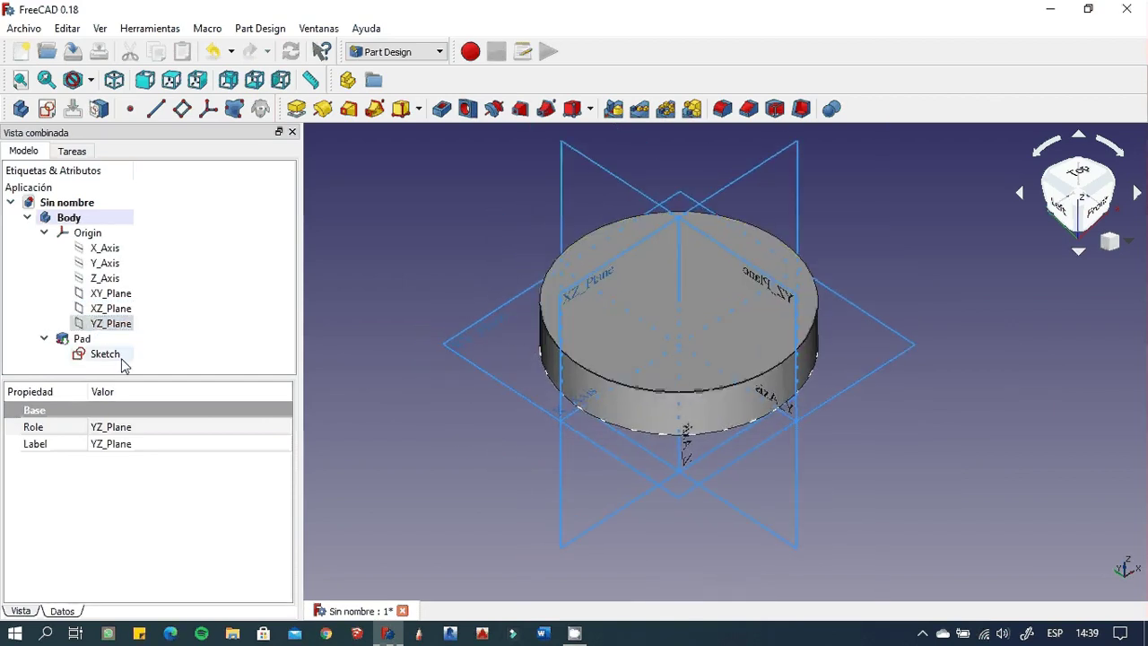
click(107, 357)
key(space)
click(331, 417)
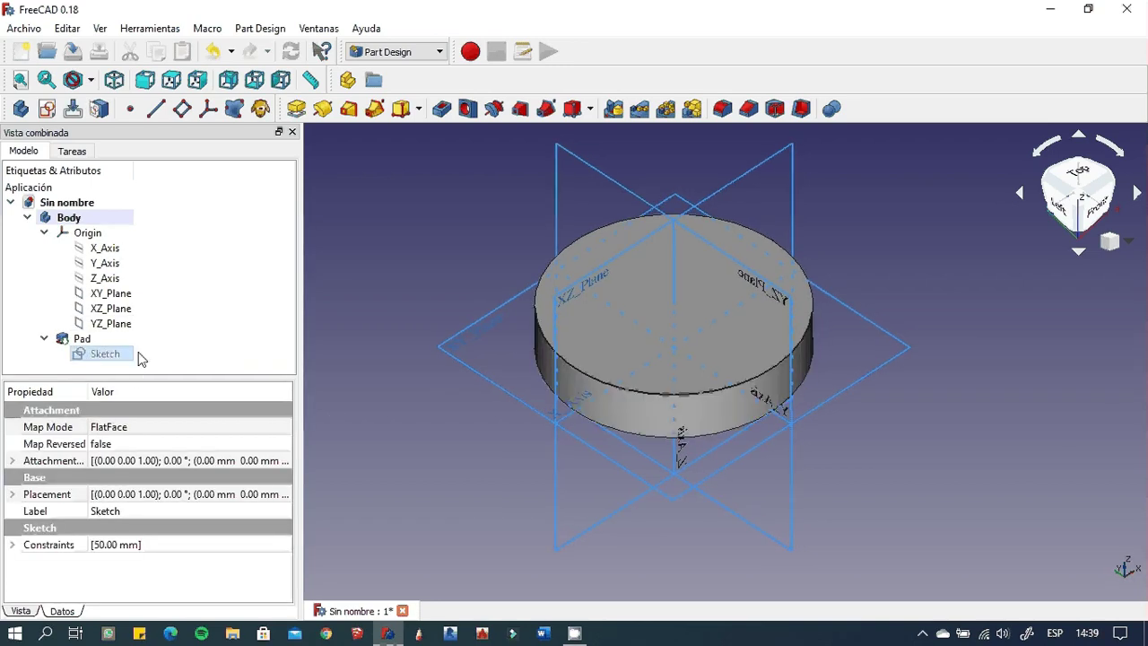
click(112, 324)
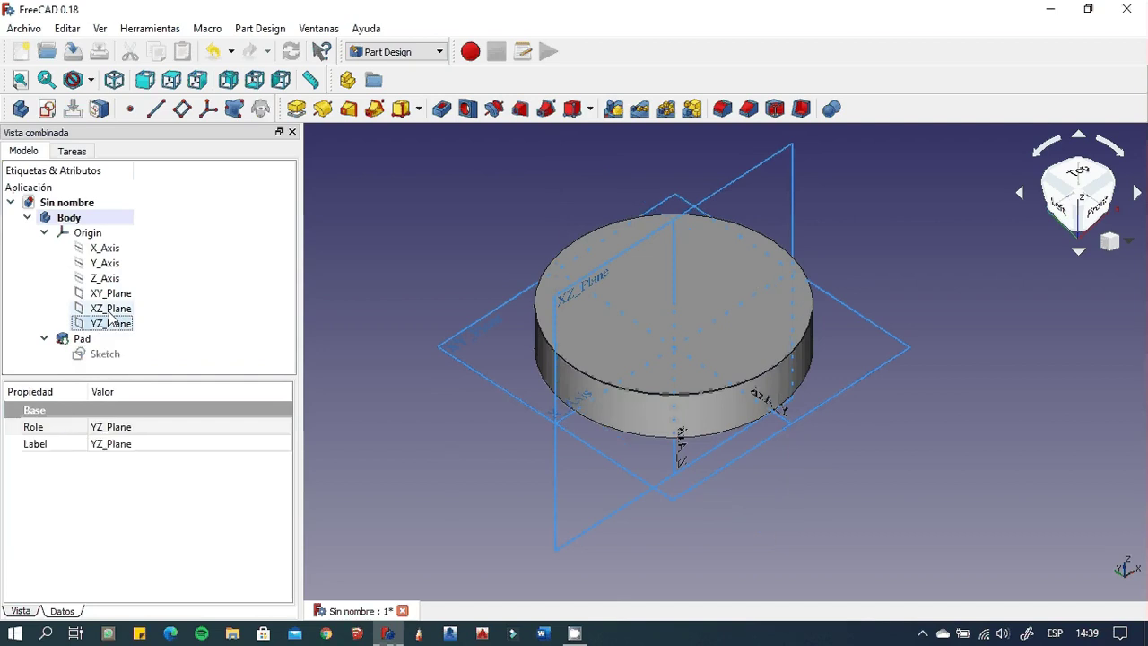
key(space)
click(112, 308)
key(space)
click(108, 294)
key(space)
click(104, 278)
key(space)
click(105, 263)
key(space)
click(104, 248)
key(space)
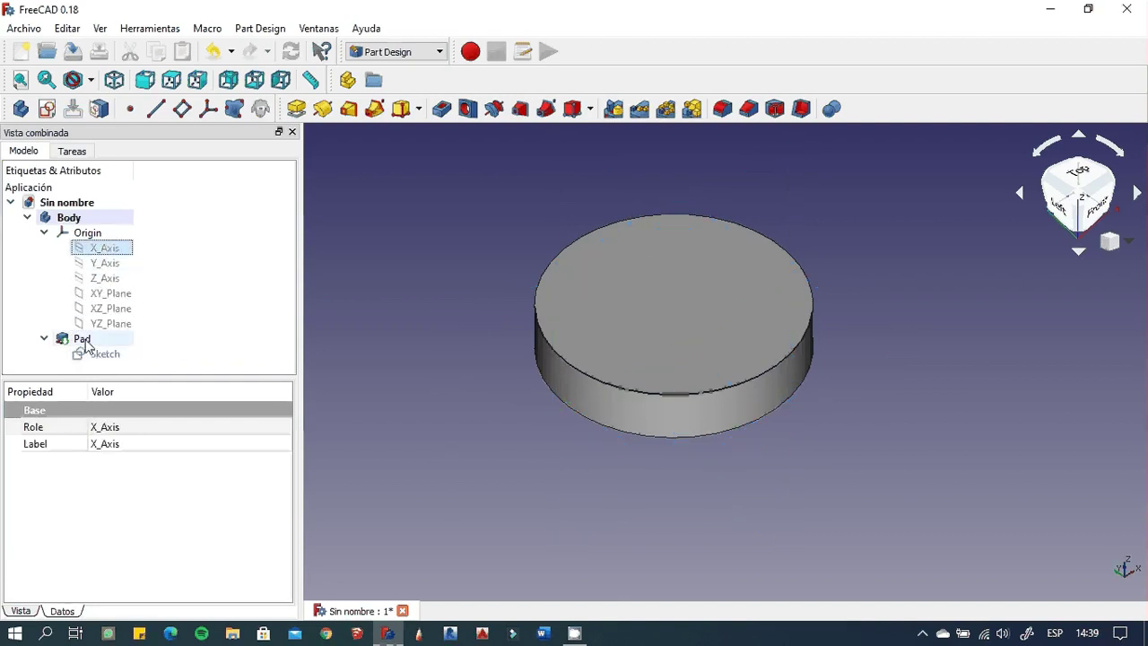
mouse_move(615, 361)
middle_down()
mouse_move(634, 385)
mouse_move(612, 385)
middle_up()
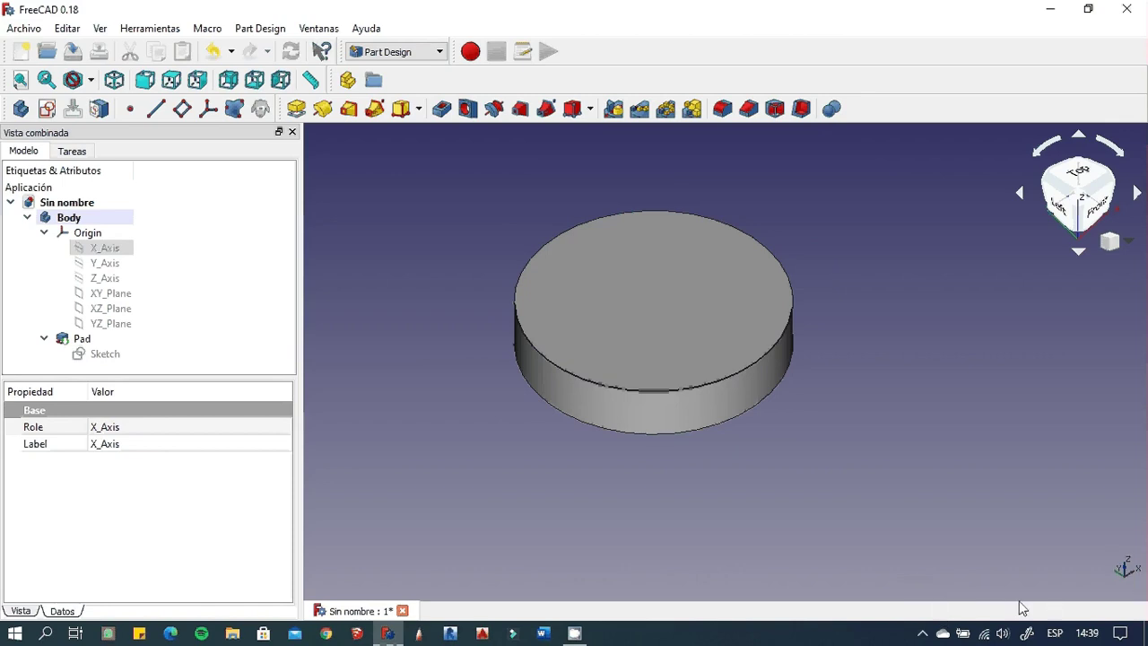
middle_drag(523, 485, 568, 505)
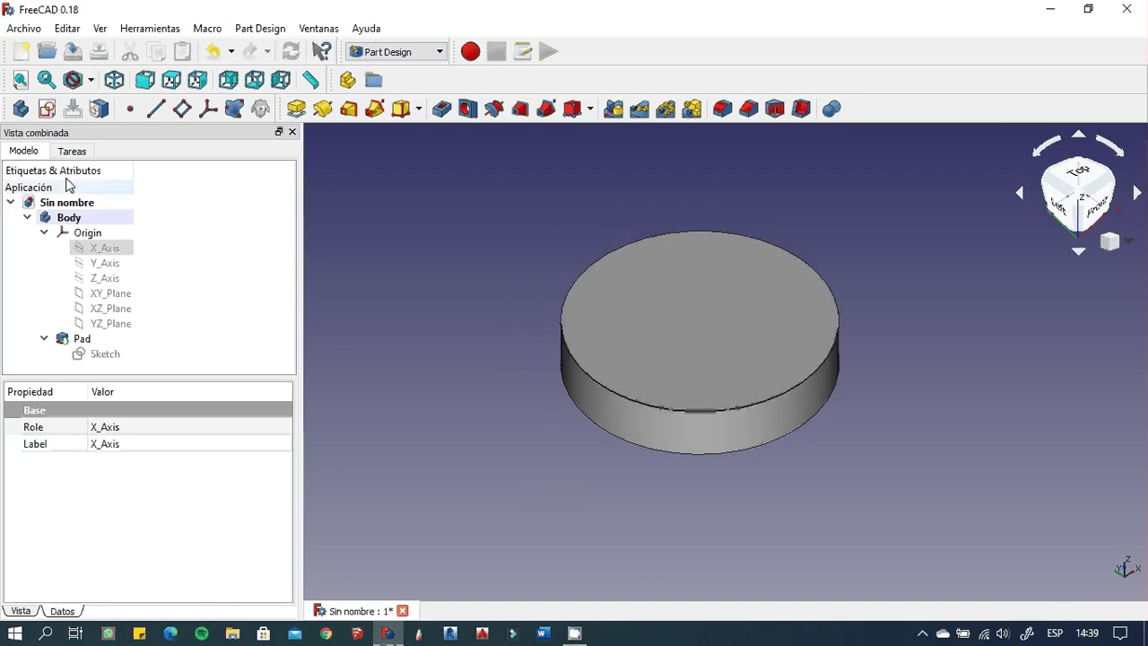
right_click(637, 80)
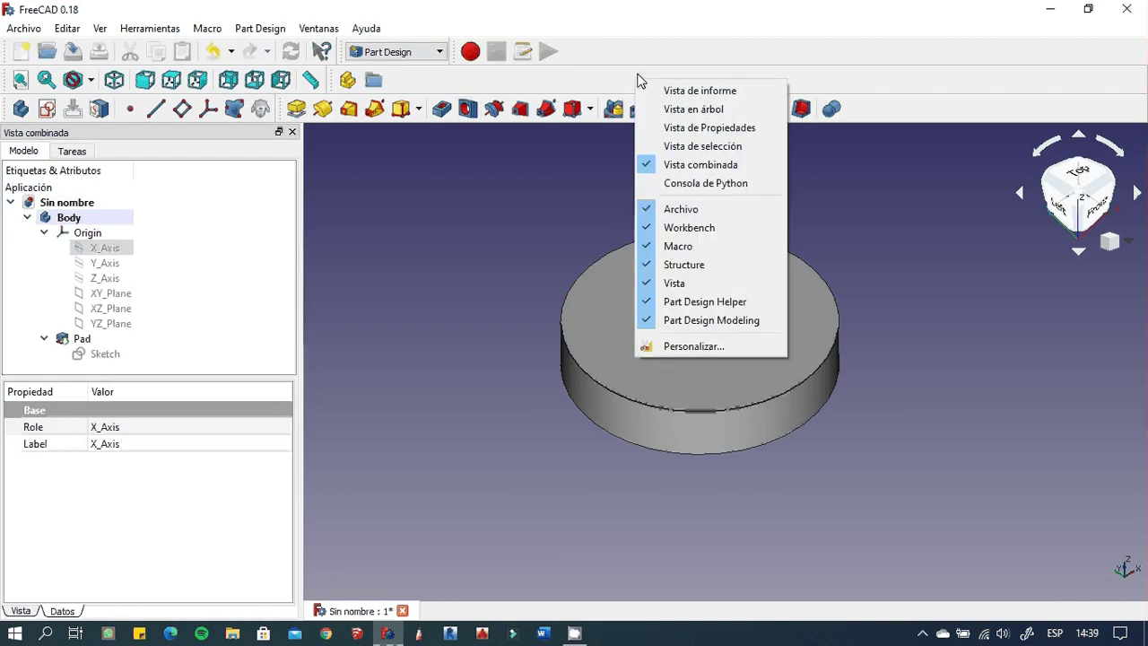
click(307, 33)
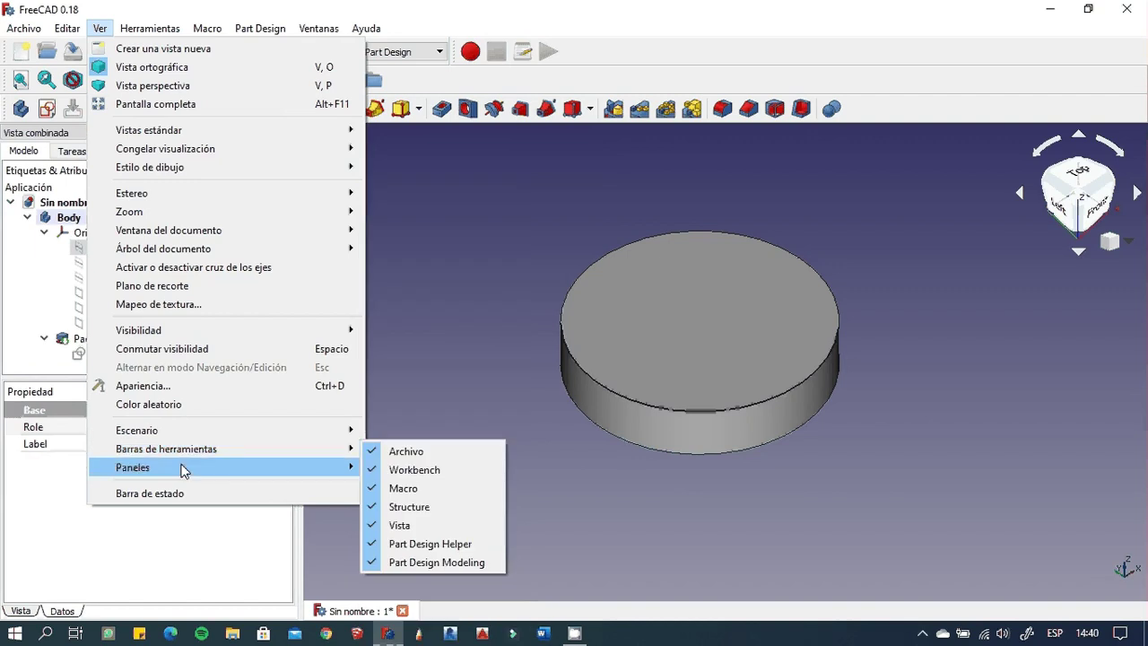
mouse_move(225, 193)
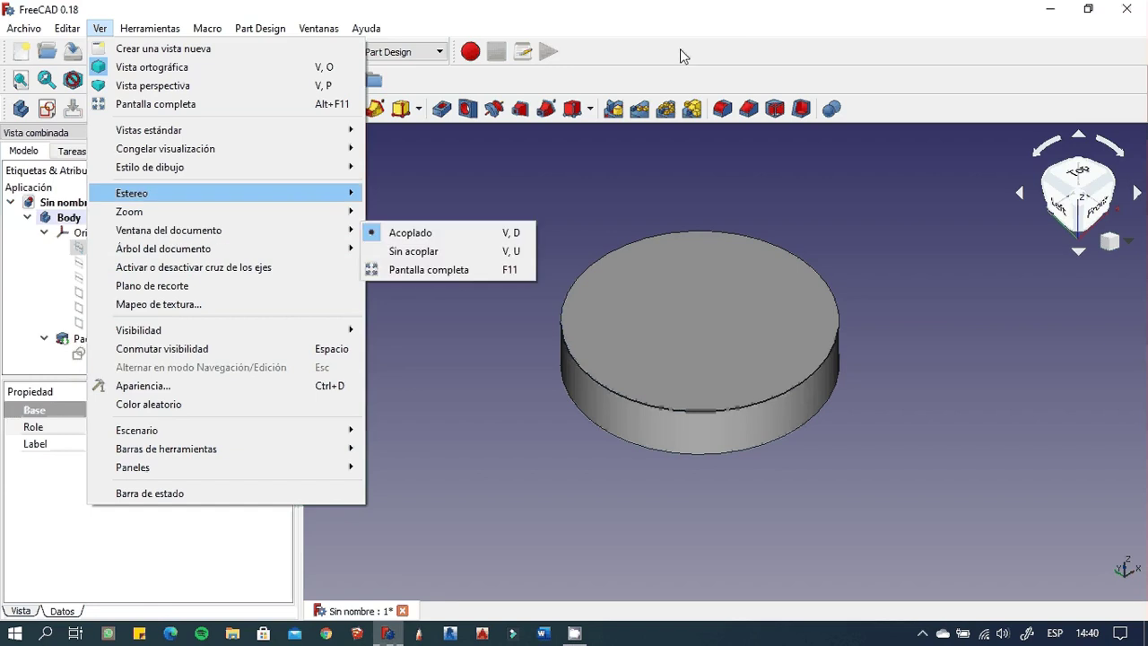
click(689, 51)
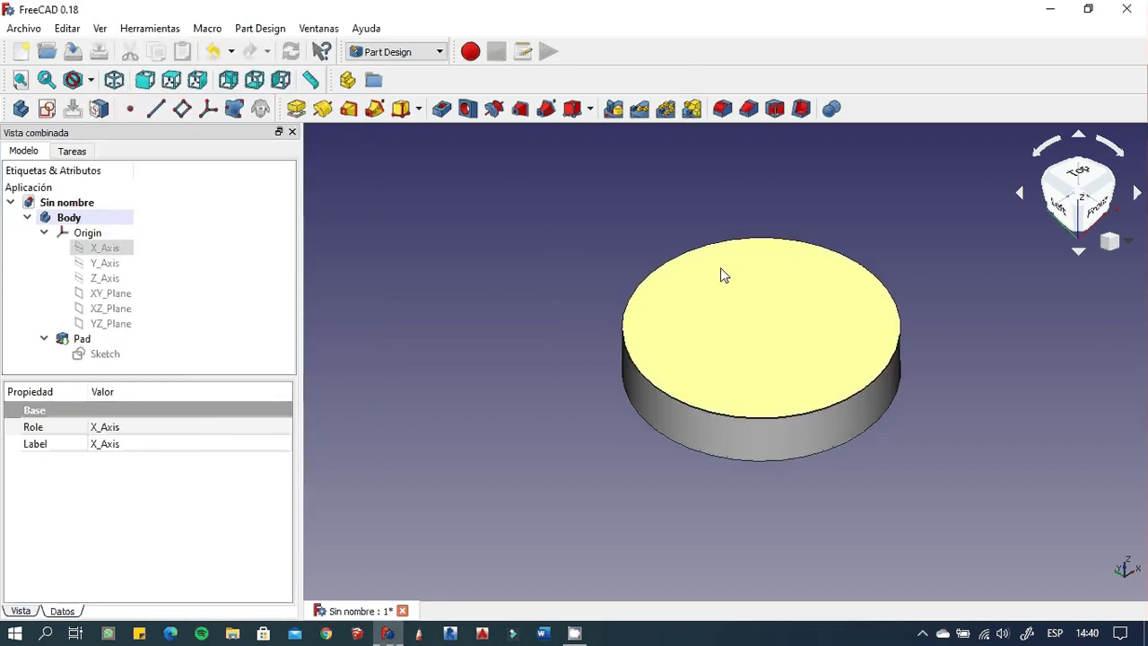
middle_drag(720, 274, 780, 282)
click(1116, 240)
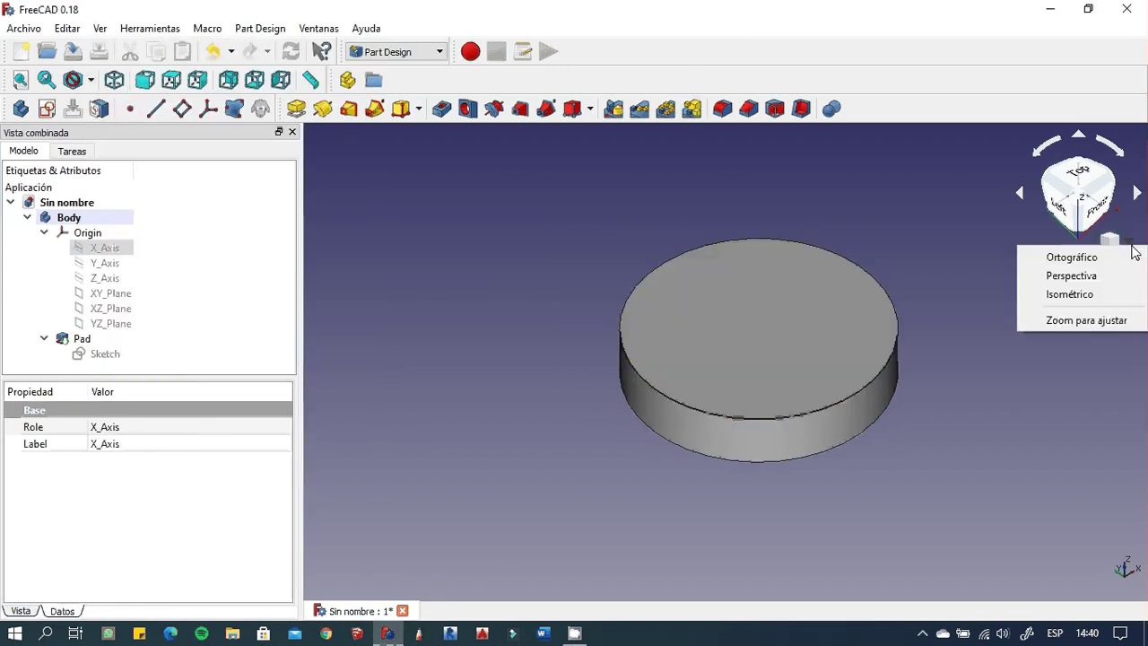
click(965, 242)
middle_drag(676, 281, 607, 269)
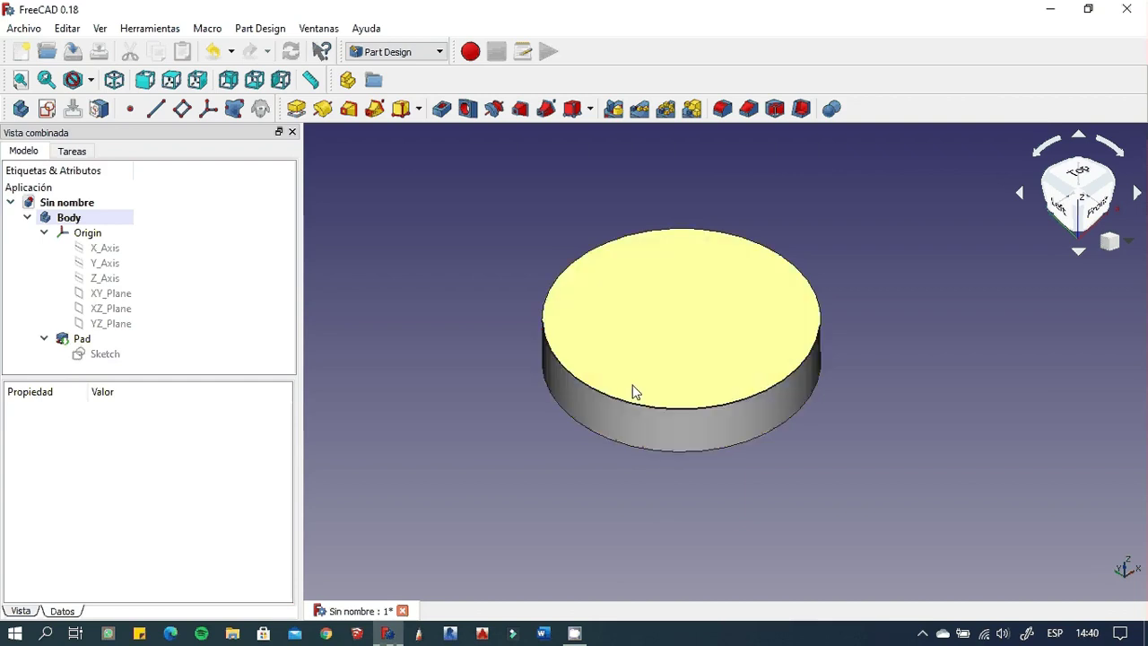
click(698, 325)
middle_drag(673, 430, 666, 321)
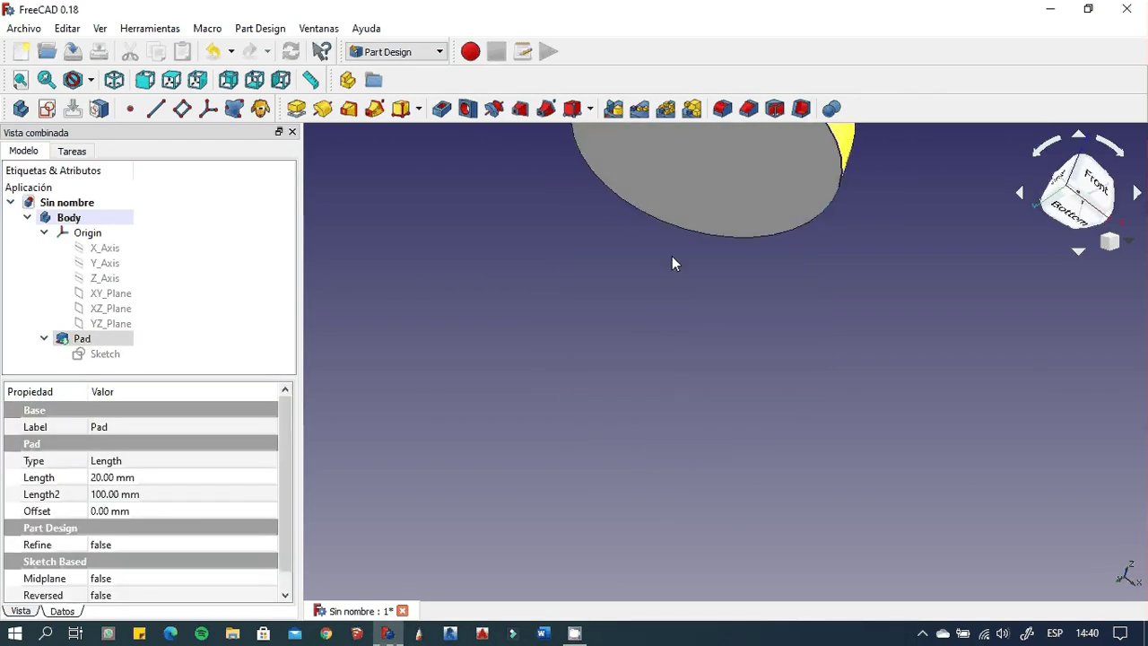
click(696, 175)
mouse_move(742, 186)
middle_down()
mouse_move(704, 300)
mouse_move(561, 202)
mouse_move(512, 212)
middle_up()
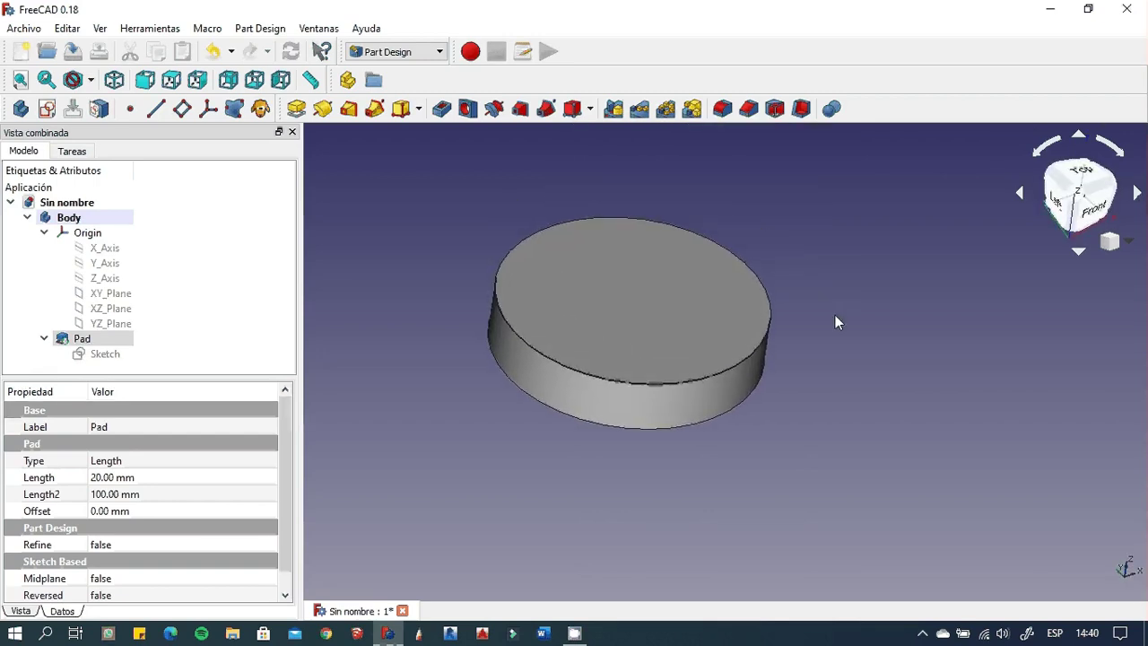
shift+middle_drag(835, 315, 845, 314)
click(422, 302)
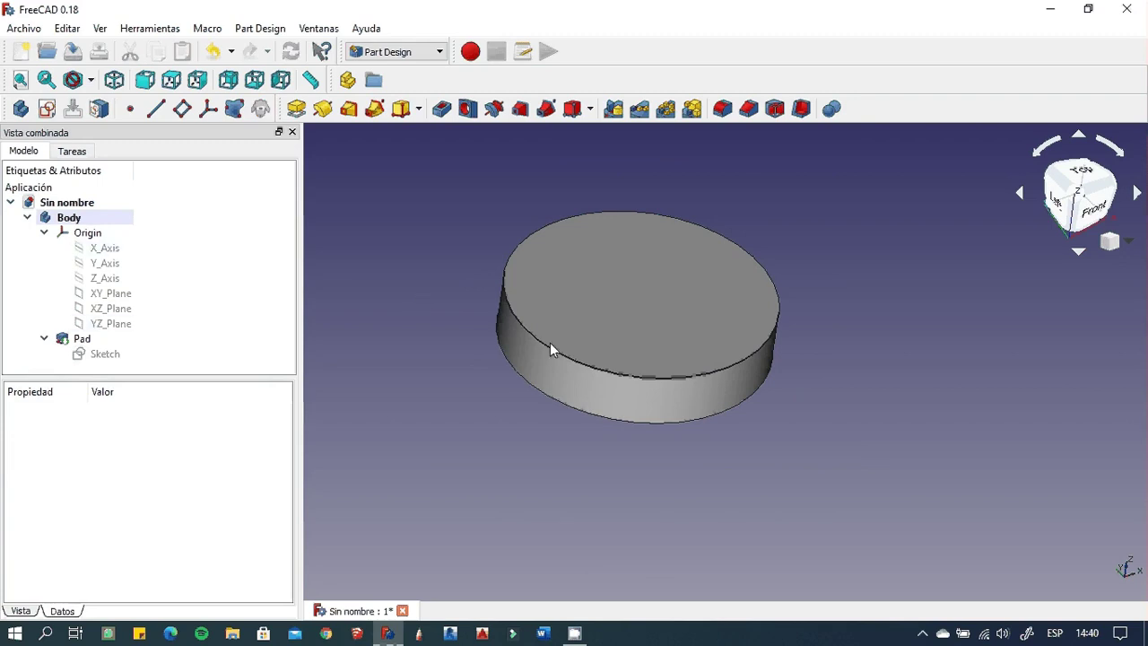
mouse_move(541, 356)
middle_down()
mouse_move(487, 329)
mouse_move(479, 341)
mouse_move(709, 417)
mouse_move(853, 386)
mouse_move(658, 259)
middle_up()
click(658, 260)
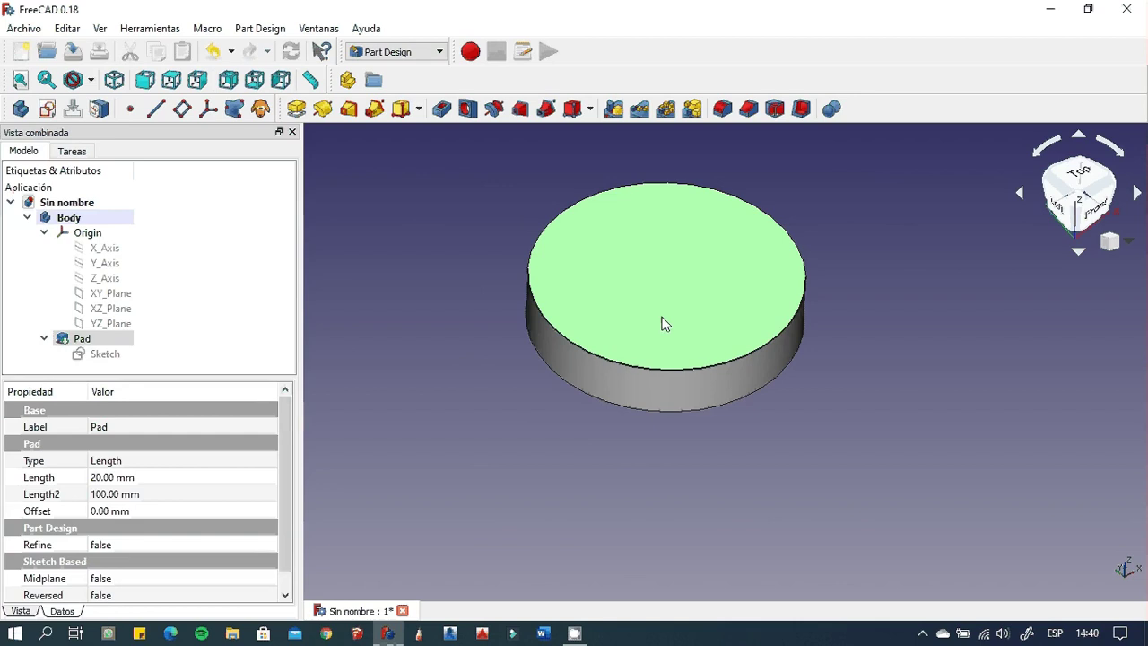
scroll(653, 384, up, 2)
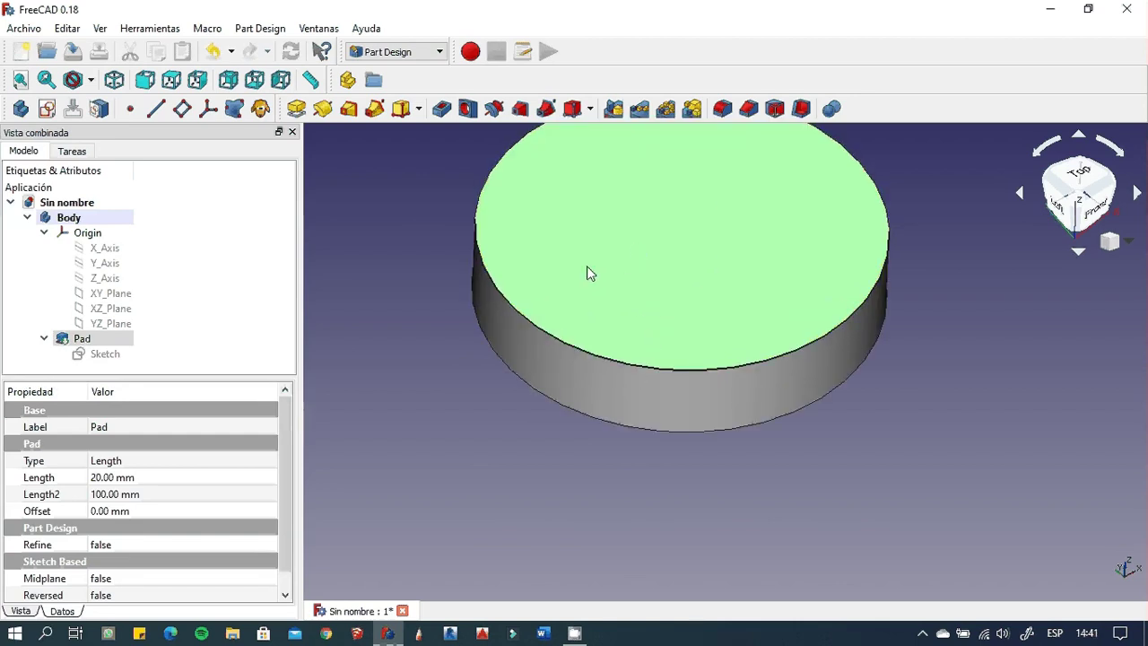
click(262, 274)
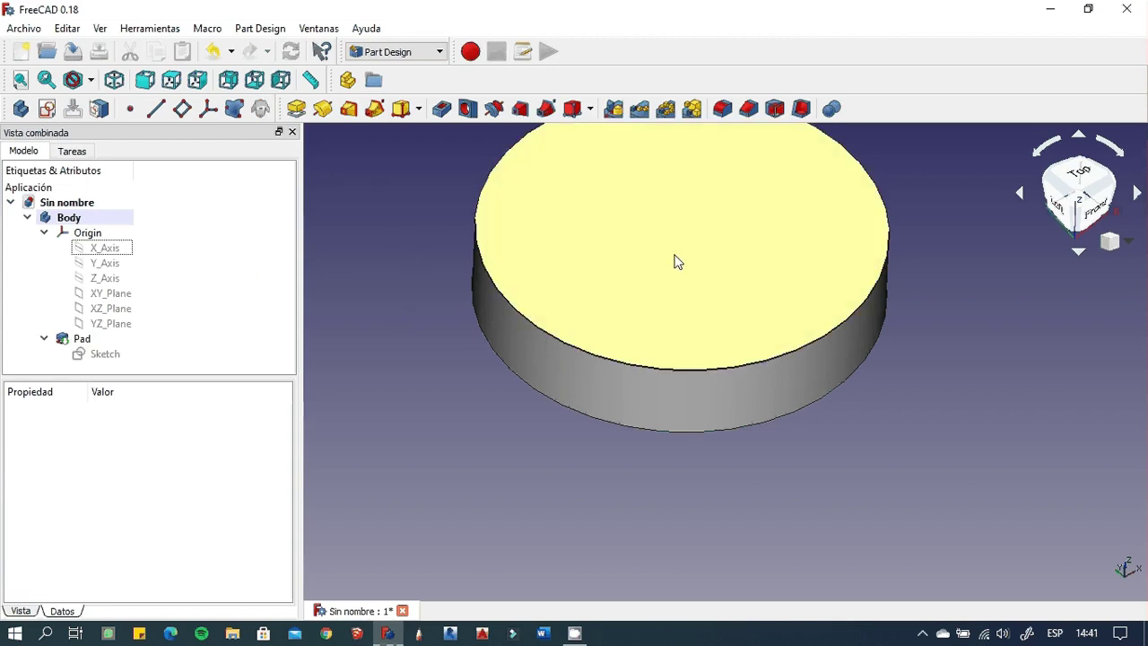
click(677, 261)
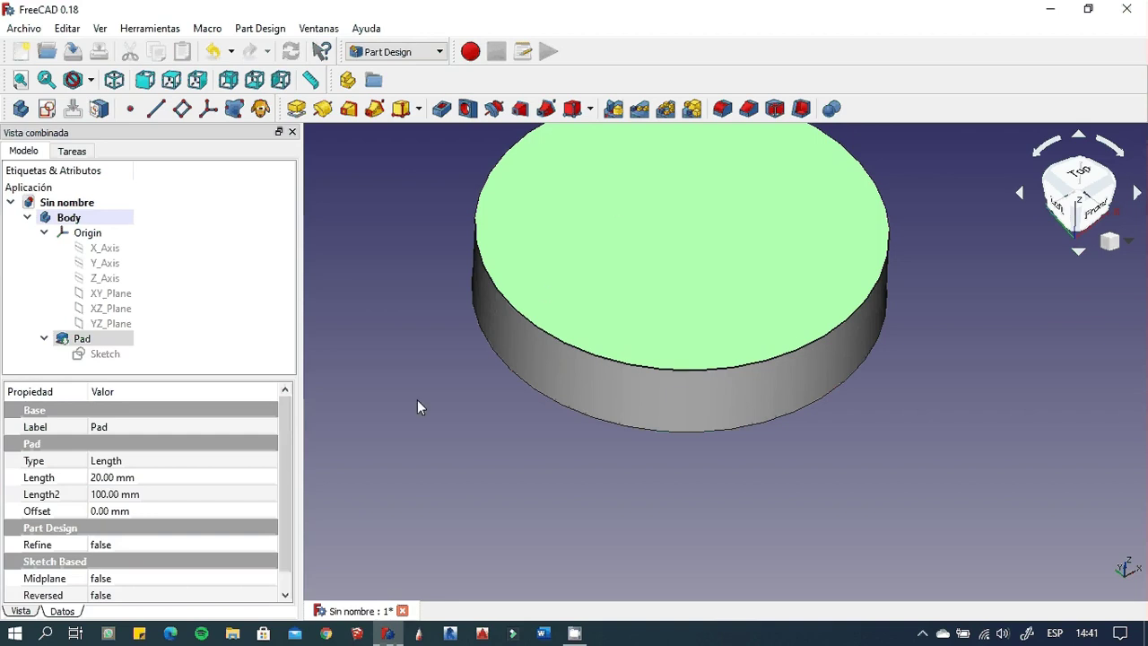
mouse_move(484, 332)
middle_down()
mouse_move(492, 318)
mouse_move(726, 391)
middle_up()
mouse_move(608, 330)
middle_down()
mouse_move(835, 331)
mouse_move(741, 293)
mouse_move(620, 277)
mouse_move(673, 281)
mouse_move(544, 335)
mouse_move(577, 374)
middle_up()
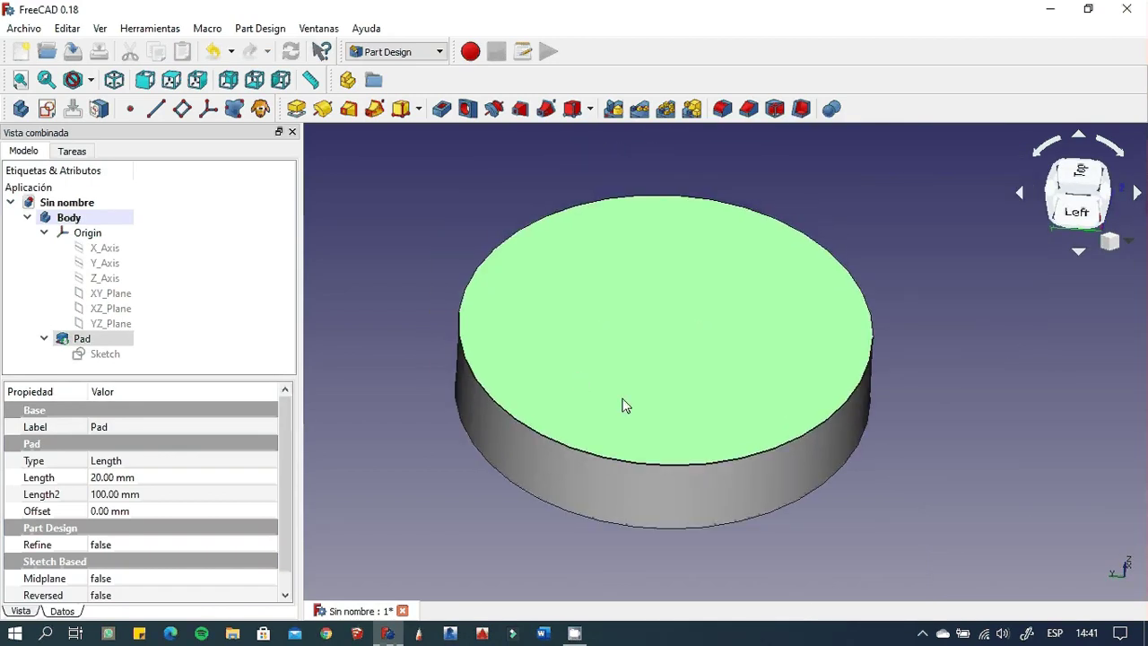
- Start a sketch on the disc's top face, centre the outline, and pick the Rectangle tool
click(75, 152)
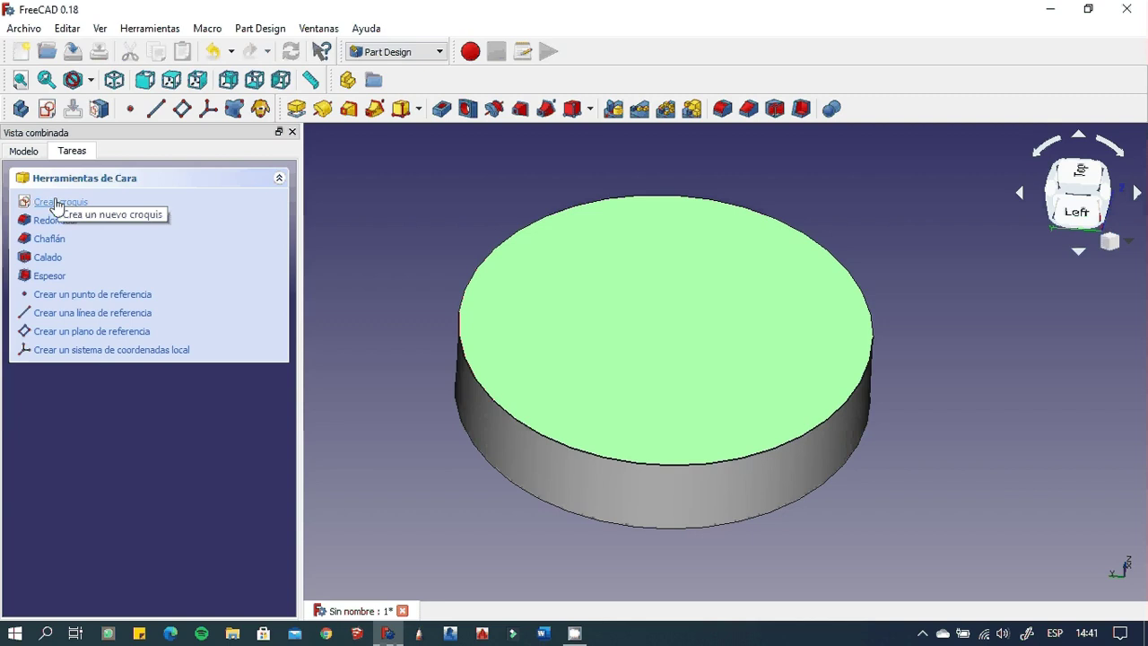
click(56, 203)
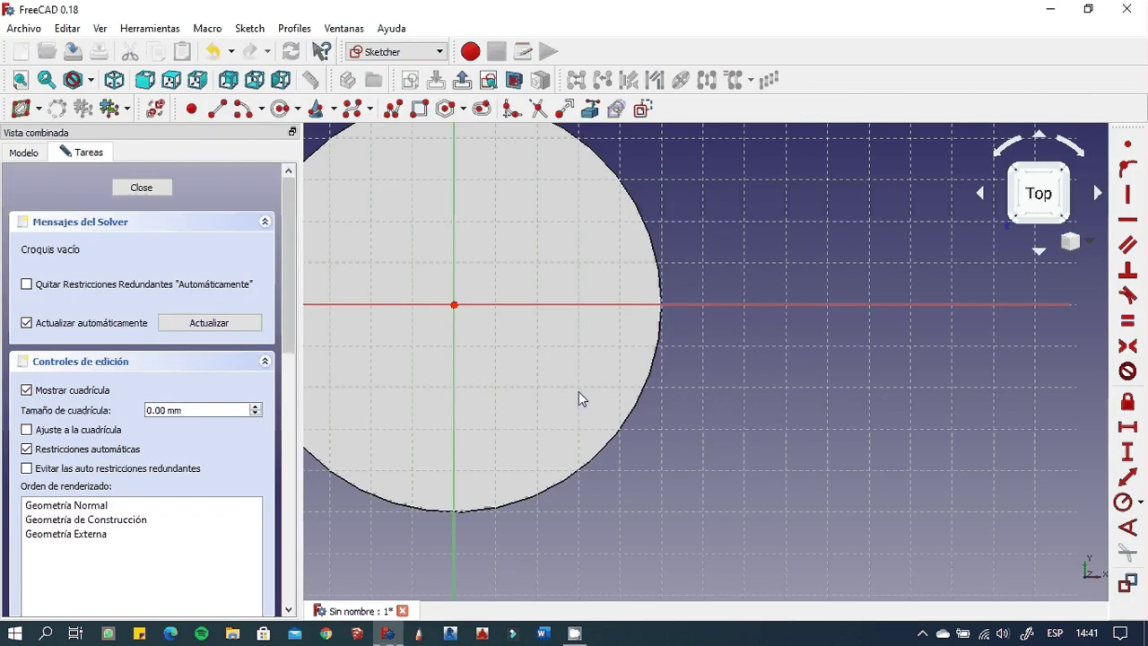
middle_drag(519, 364, 727, 422)
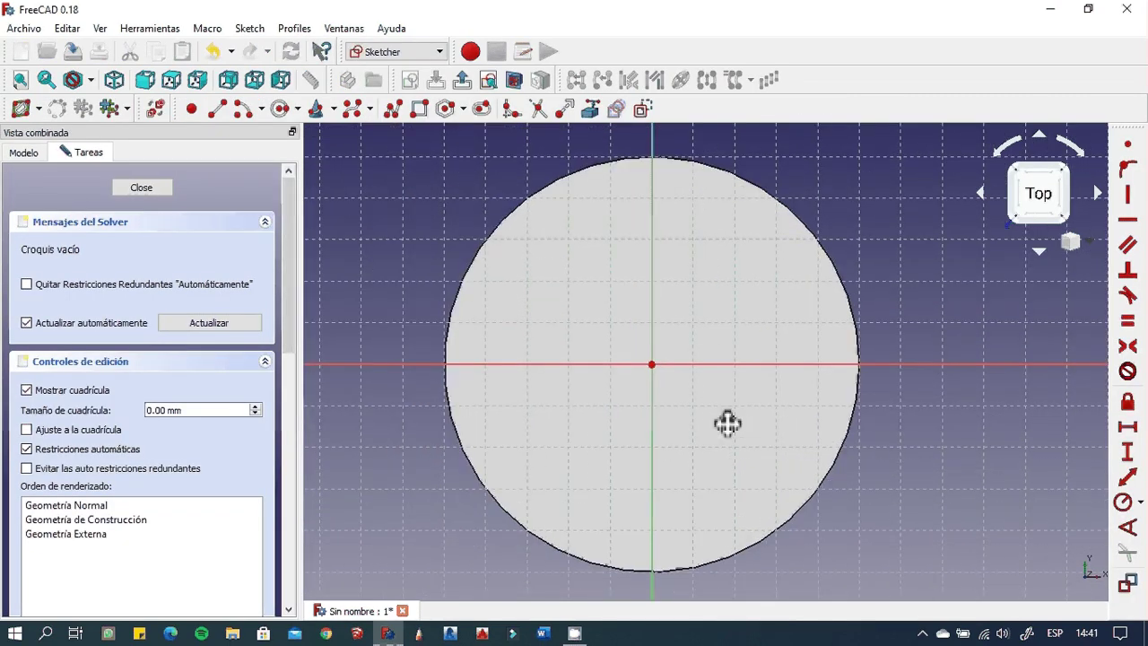
middle_drag(636, 425, 663, 400)
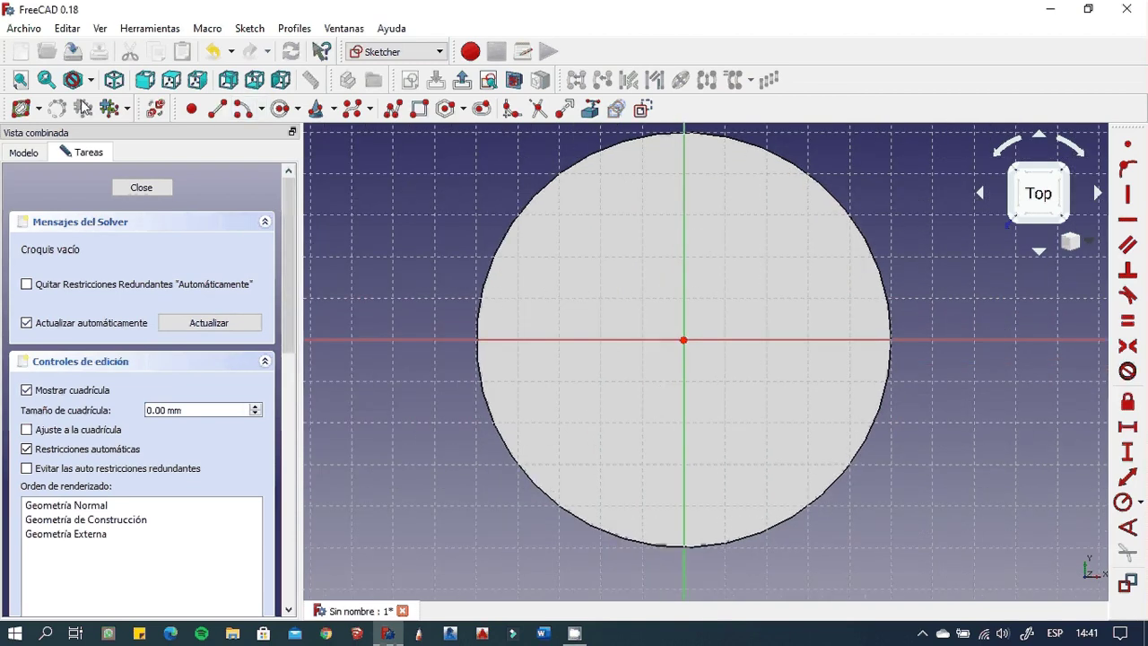
click(419, 108)
- Draw a rectangle below the sketch origin, straddling the vertical axis, then return to Top view
click(595, 406)
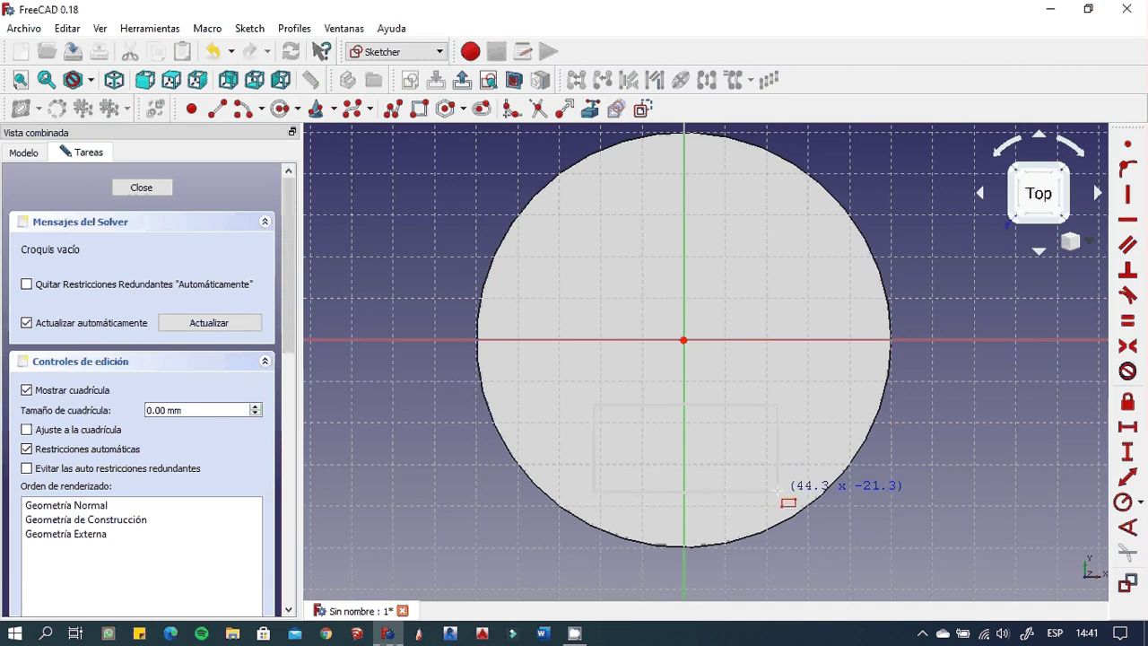
click(776, 488)
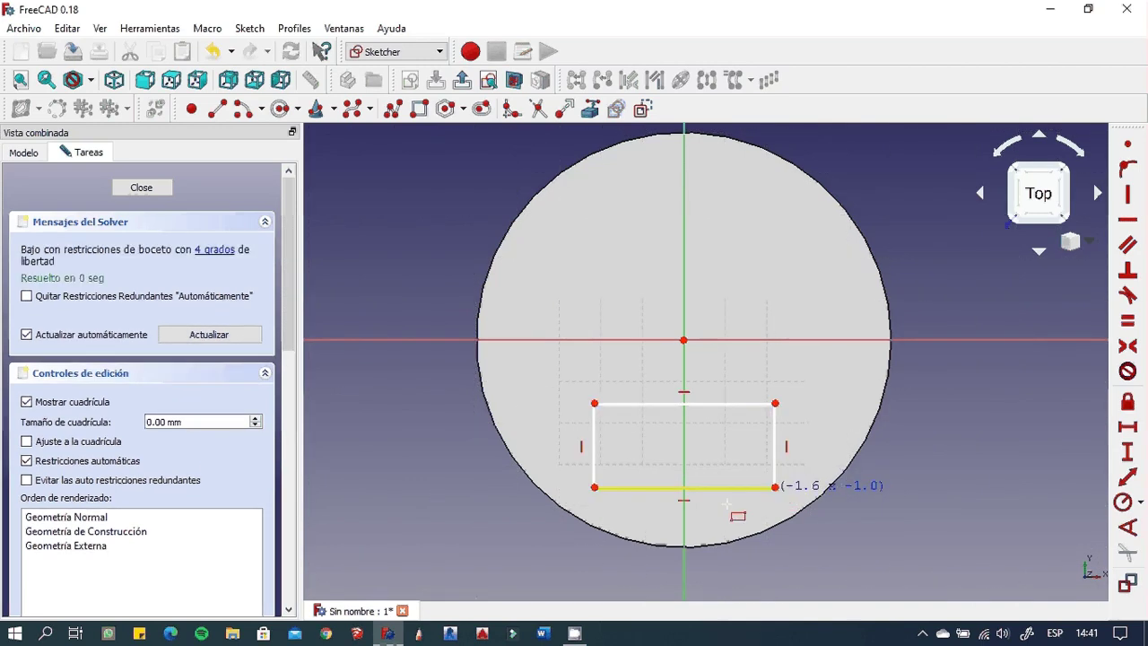
mouse_move(708, 453)
middle_down()
mouse_move(718, 412)
mouse_move(748, 385)
middle_up()
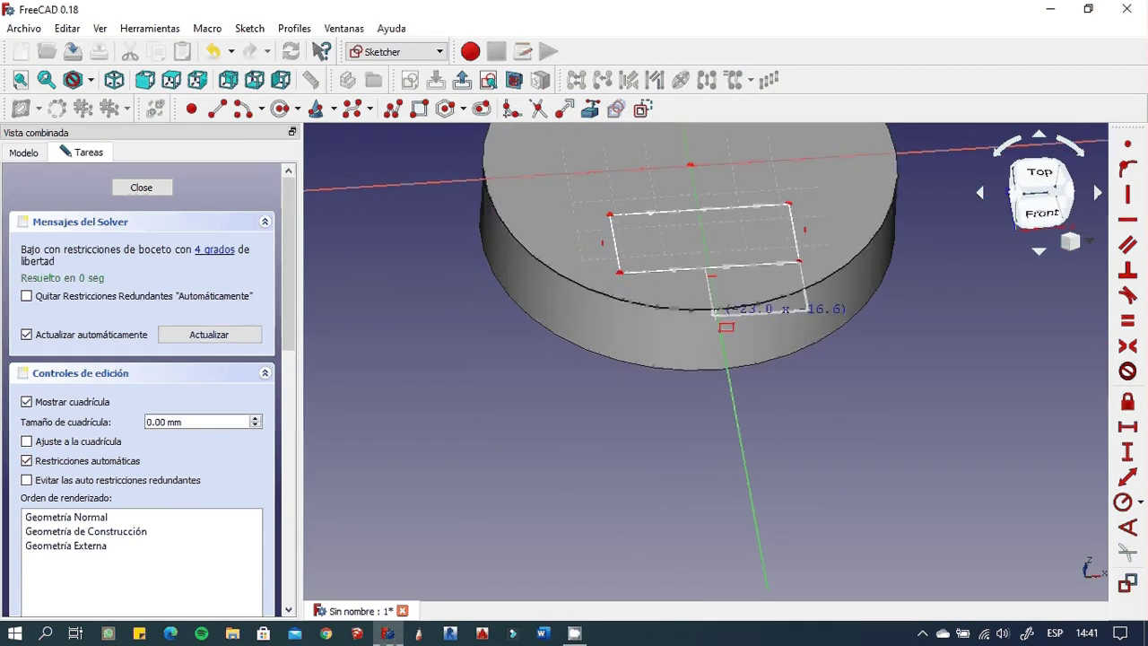
right_click(757, 330)
mouse_move(689, 328)
middle_down()
mouse_move(720, 413)
mouse_move(702, 469)
mouse_move(885, 422)
mouse_move(607, 443)
mouse_move(845, 470)
mouse_move(727, 446)
mouse_move(766, 456)
middle_up()
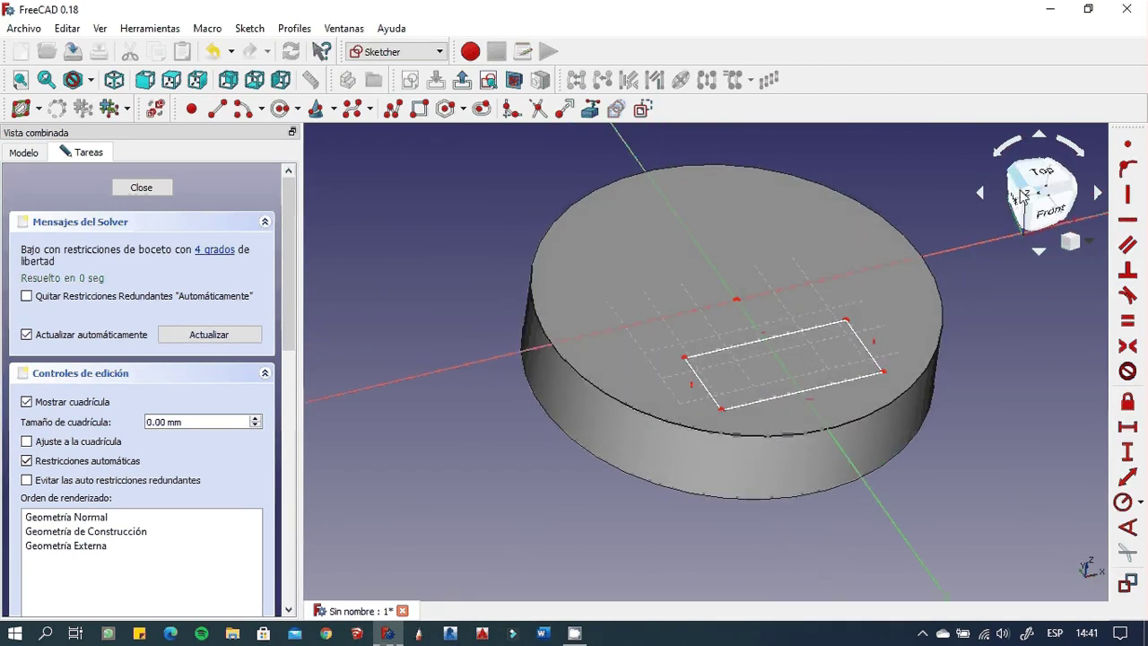
click(1038, 176)
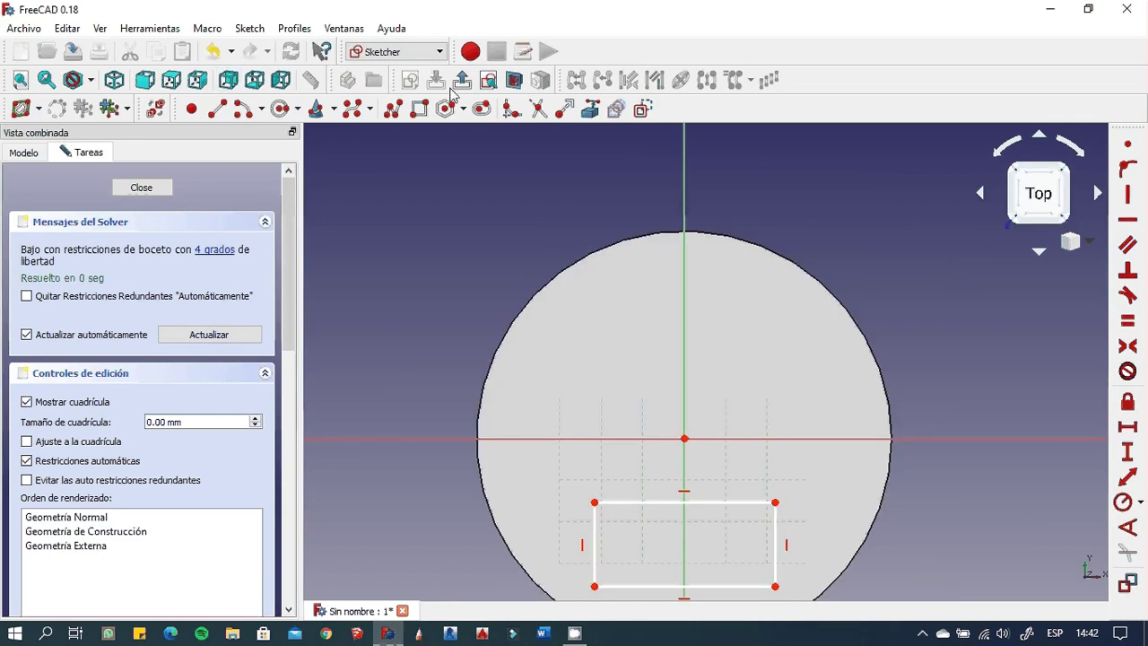
middle_drag(615, 349, 579, 254)
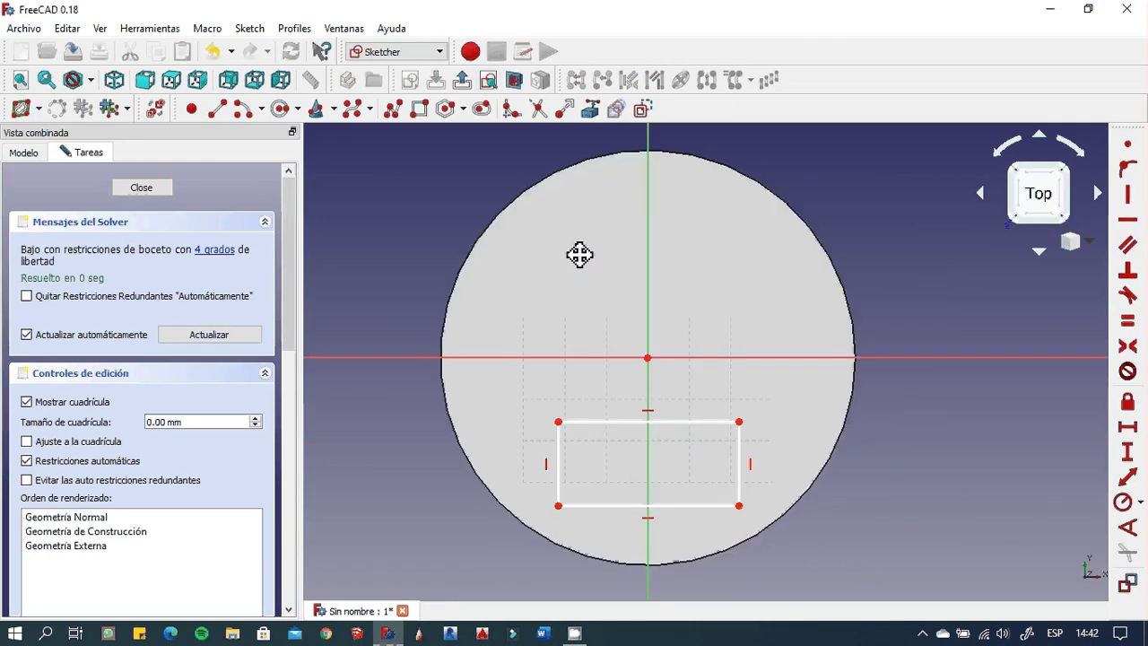
click(25, 151)
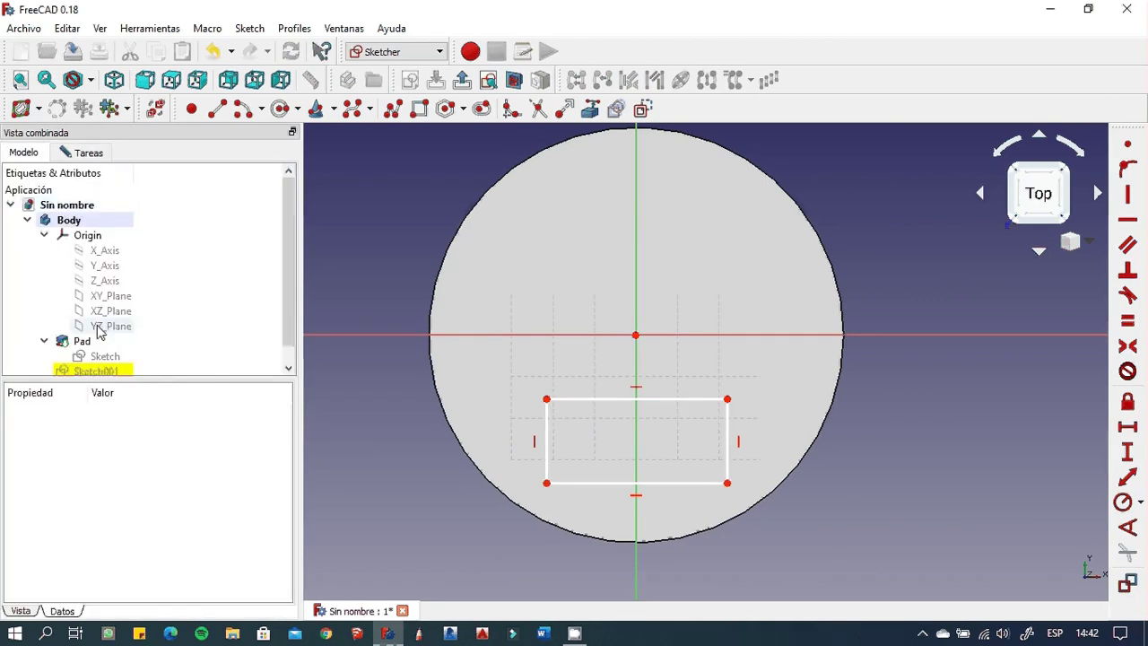
- Reopen Sketch001, hide the Pad and show the disc's original circle sketch for reference
double_click(80, 355)
mouse_move(520, 303)
middle_down()
mouse_move(583, 315)
mouse_move(708, 310)
middle_up()
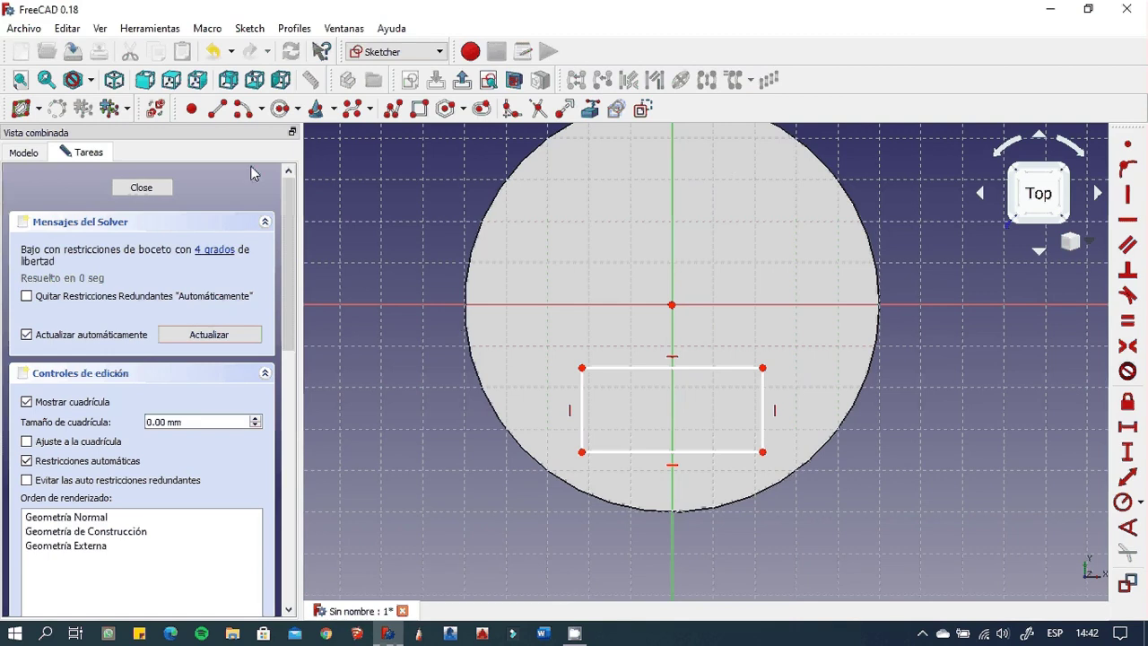
click(13, 159)
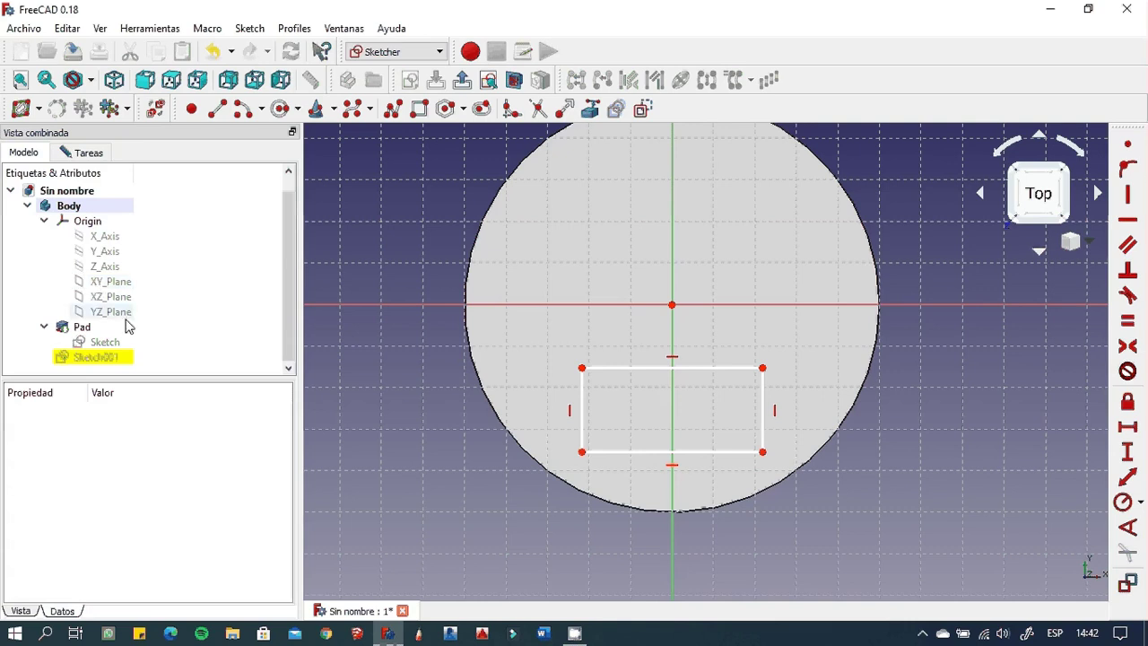
click(97, 331)
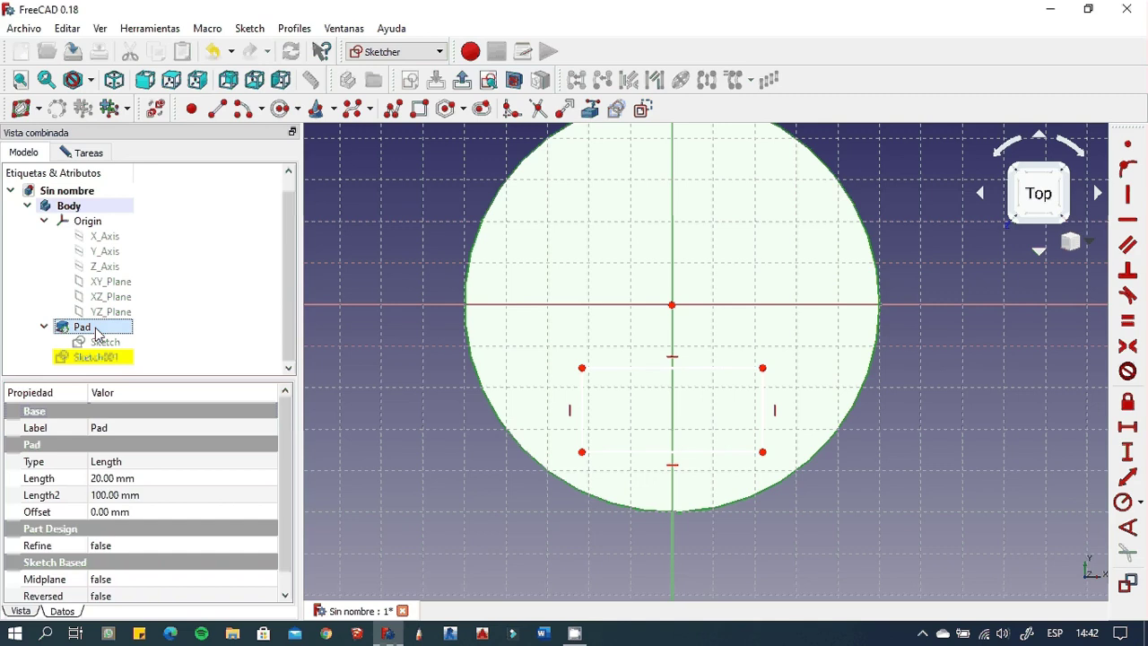
key(space)
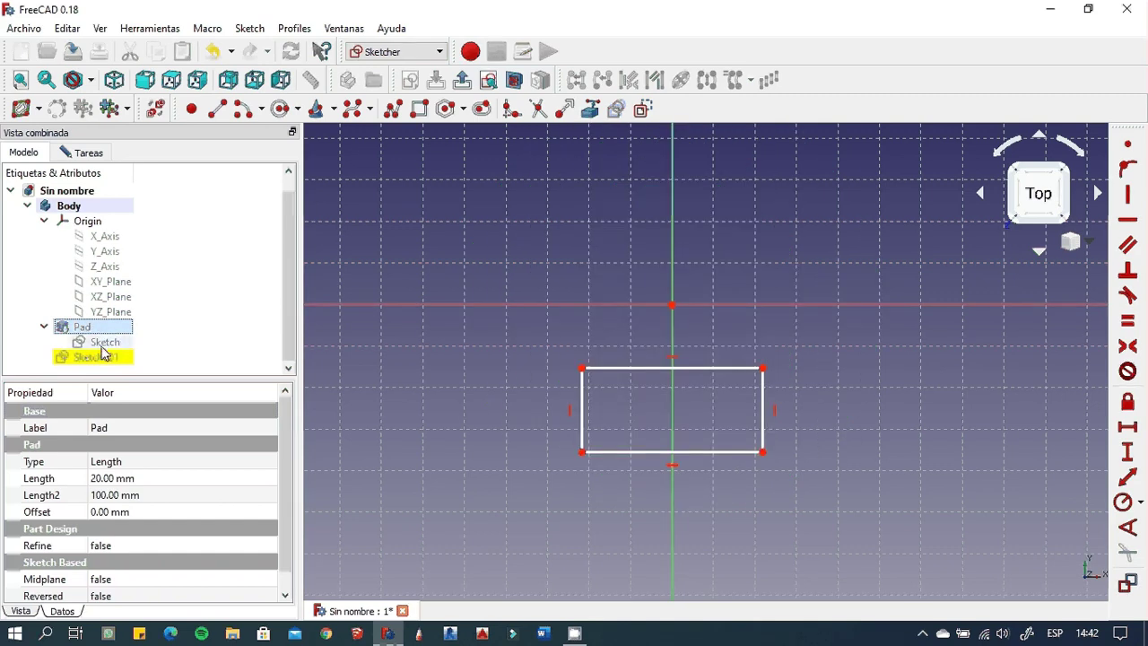
click(104, 341)
key(space)
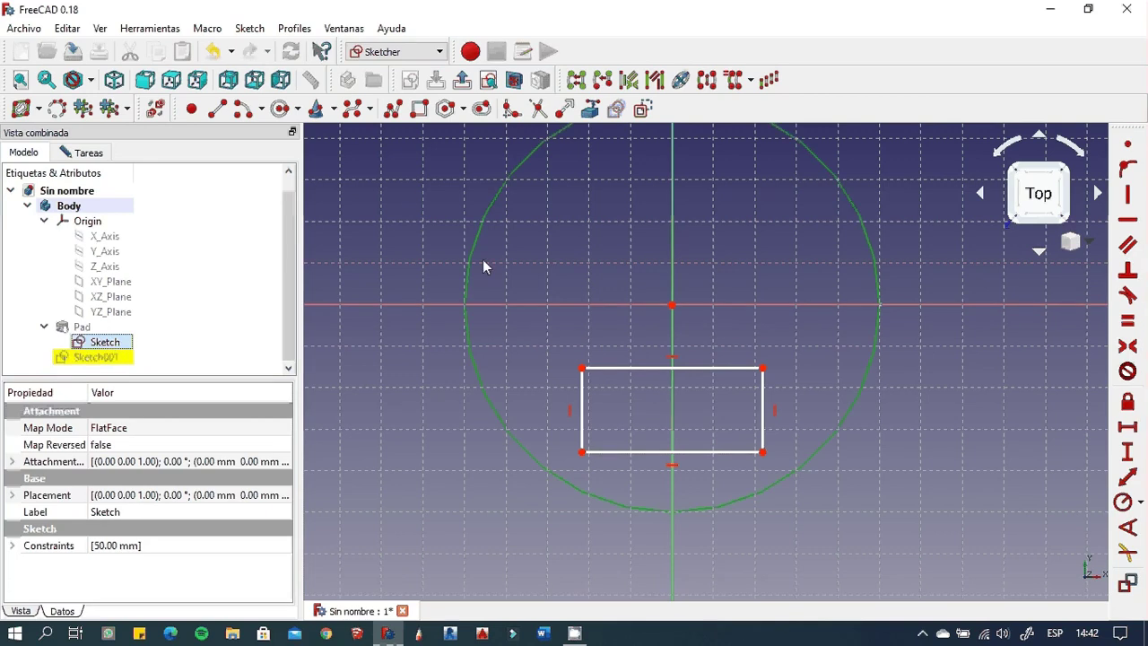
- Drag the rectangle's top edge up to just below the origin and close the sketch
scroll(687, 248, down, 2)
scroll(689, 243, up, 2)
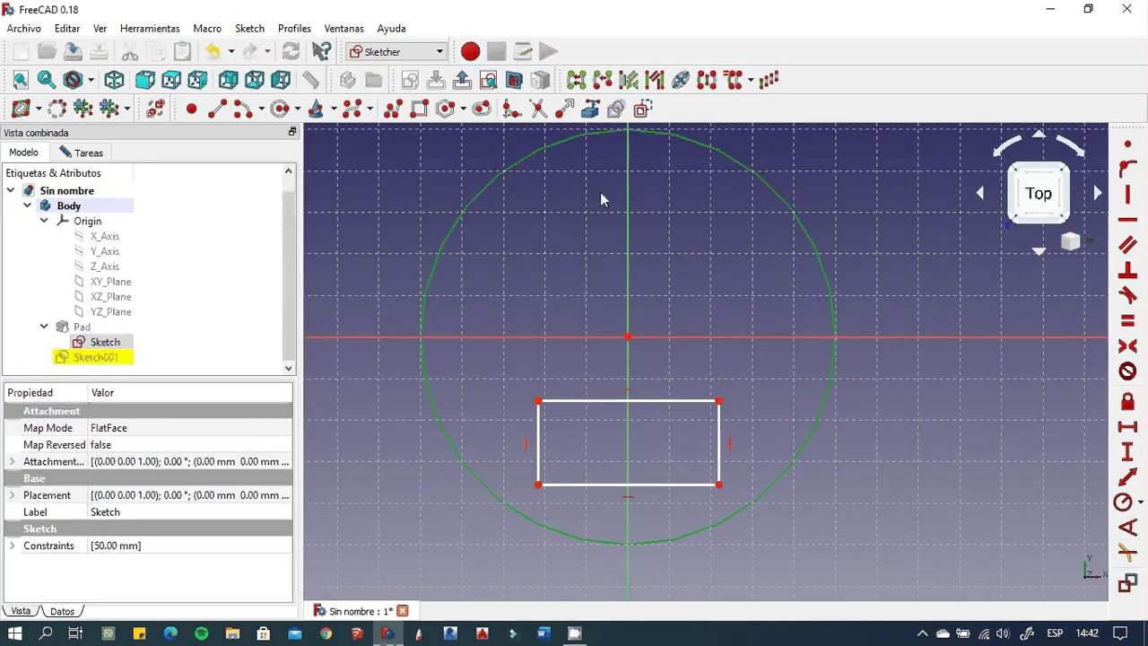
mouse_move(608, 334)
middle_down()
mouse_move(622, 328)
mouse_move(619, 309)
middle_up()
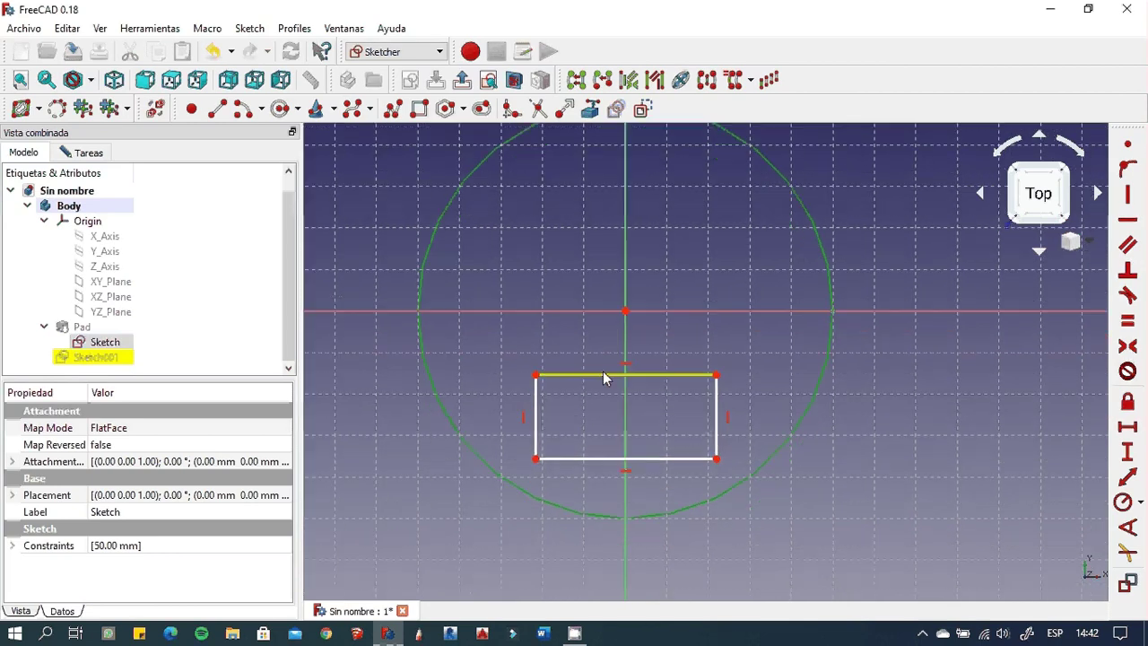
mouse_move(582, 375)
mouse_down()
mouse_move(589, 333)
mouse_move(579, 337)
mouse_up()
click(87, 156)
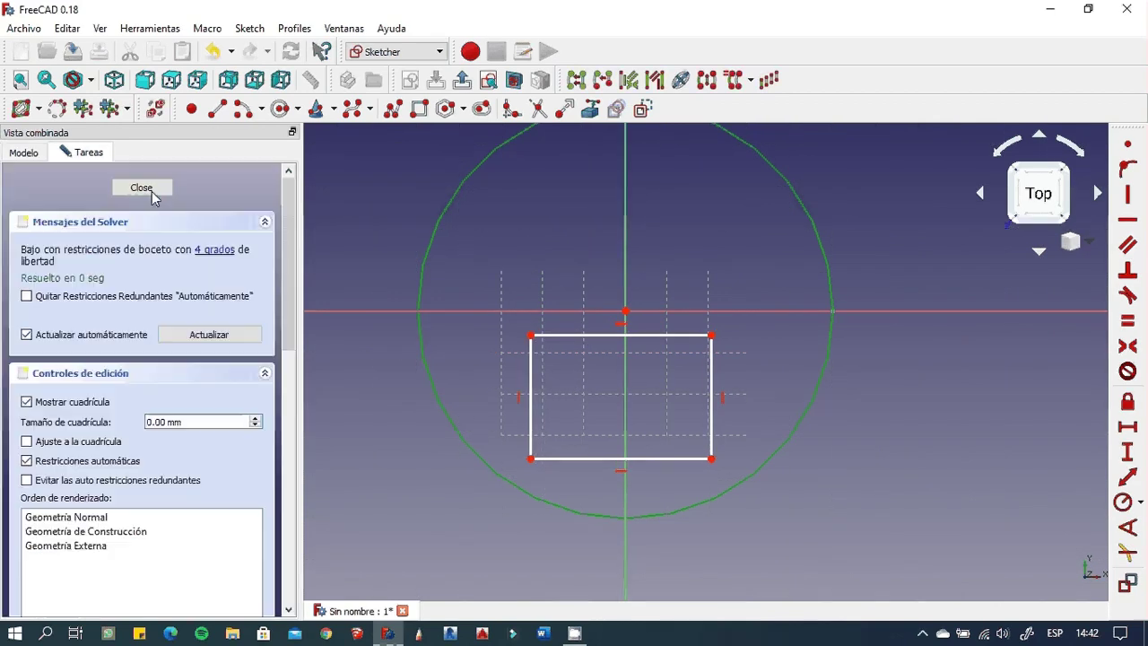
click(143, 187)
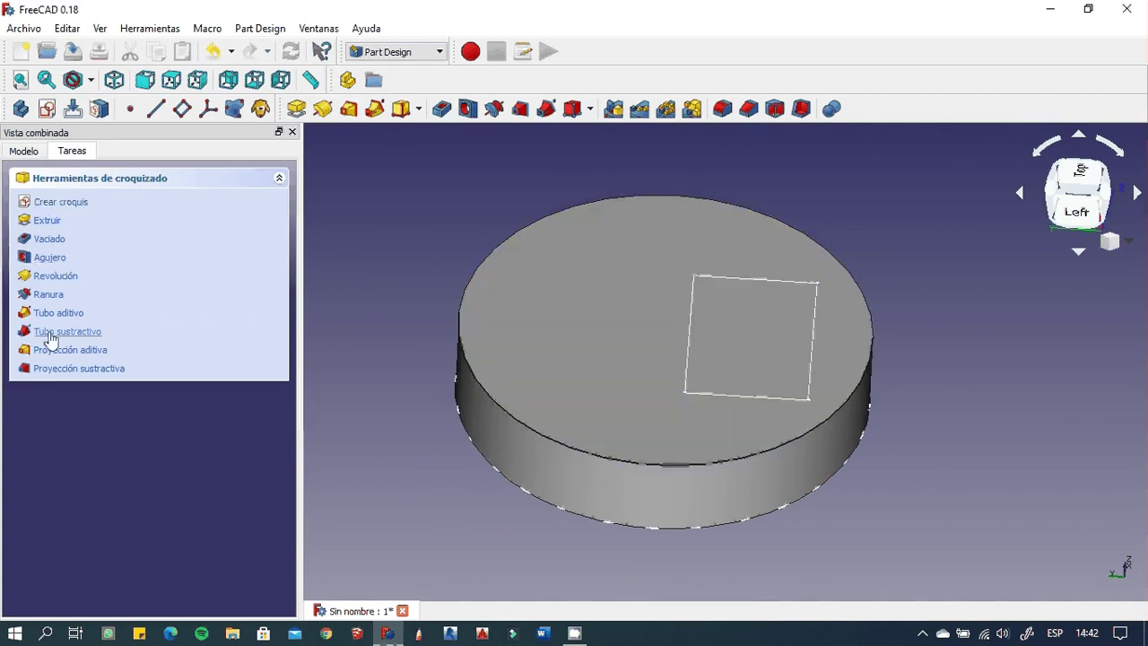
- Orbit and tilt the view to see the disc and its rectangle sketch from the front, from above
mouse_move(629, 458)
middle_down()
mouse_move(452, 233)
mouse_move(500, 320)
middle_up()
middle_drag(473, 269, 421, 278)
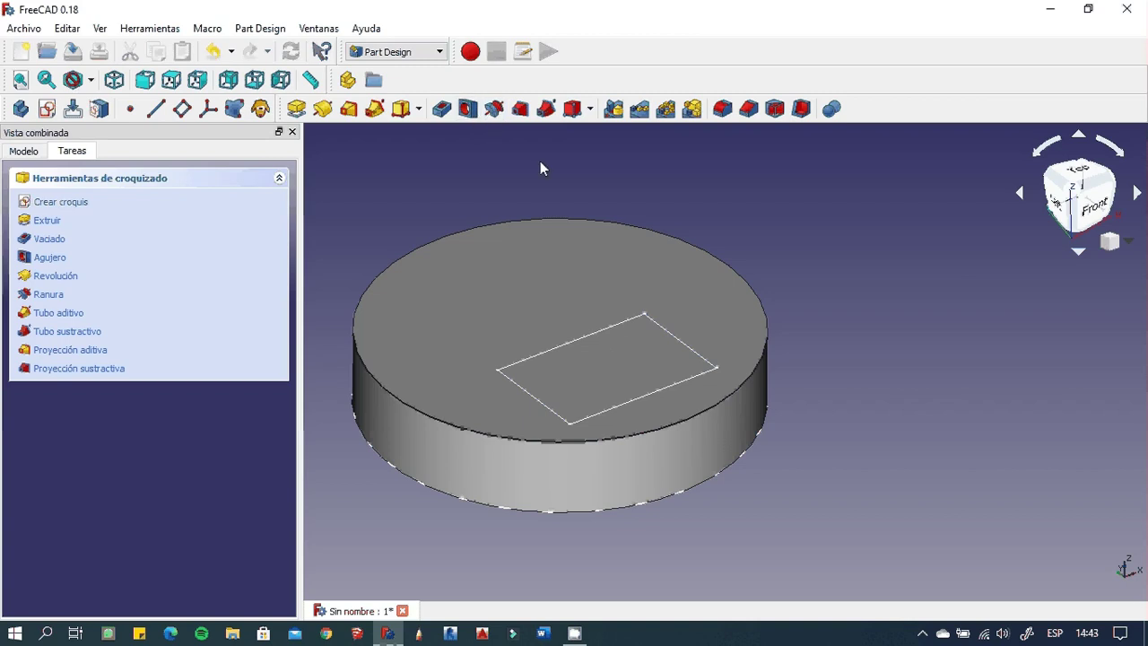
- Start a Pocket from the rectangle sketch and try depths between 10 and 12 mm
click(49, 239)
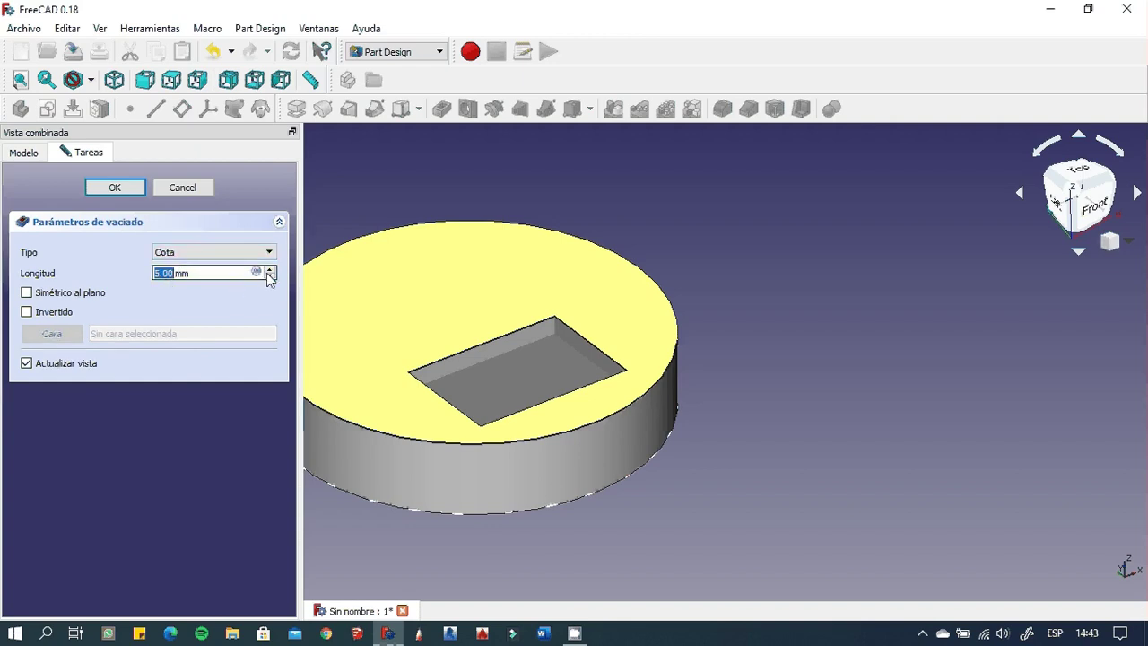
click(269, 269)
click(269, 269)
click(269, 269)
click(269, 269)
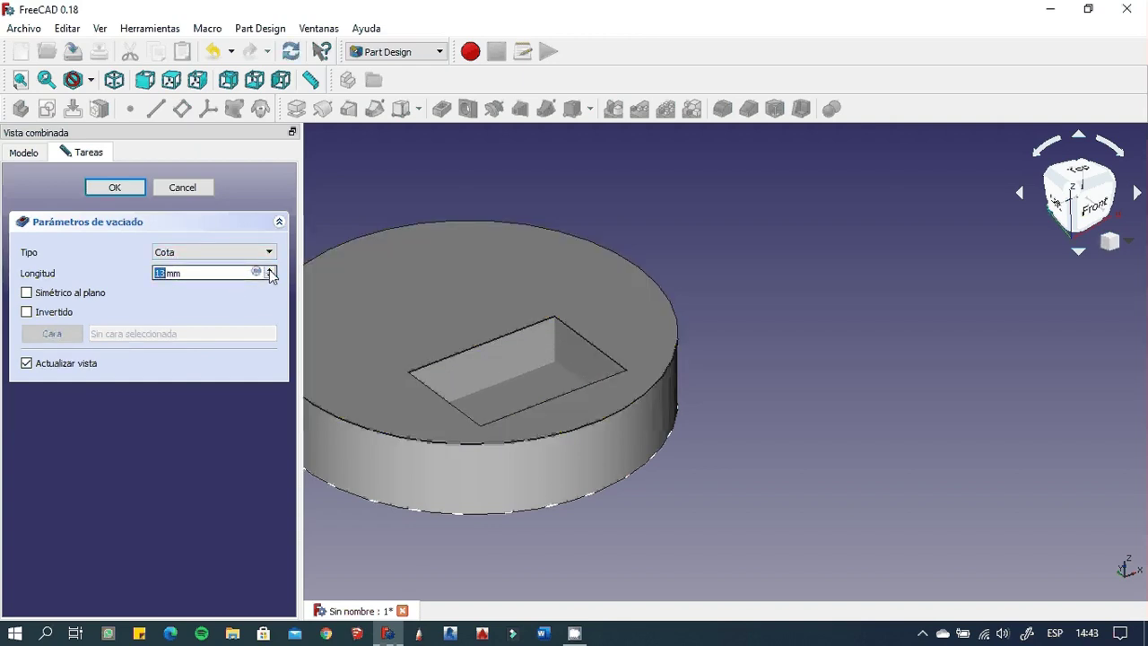
click(269, 277)
click(269, 277)
click(269, 277)
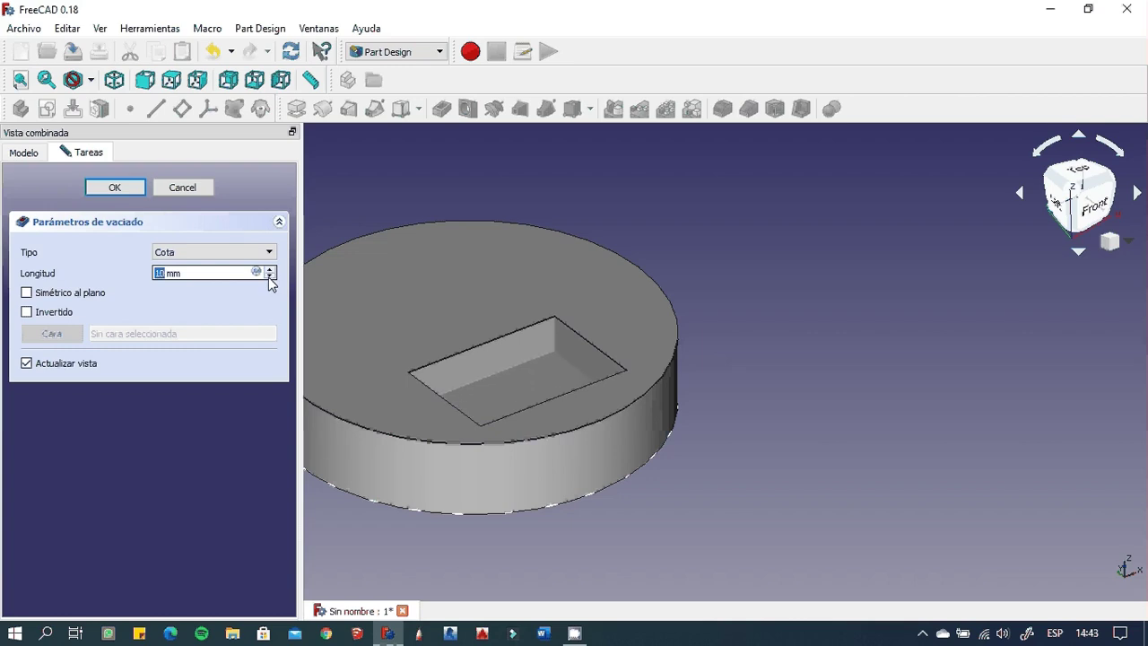
click(269, 271)
click(269, 271)
click(269, 277)
click(269, 277)
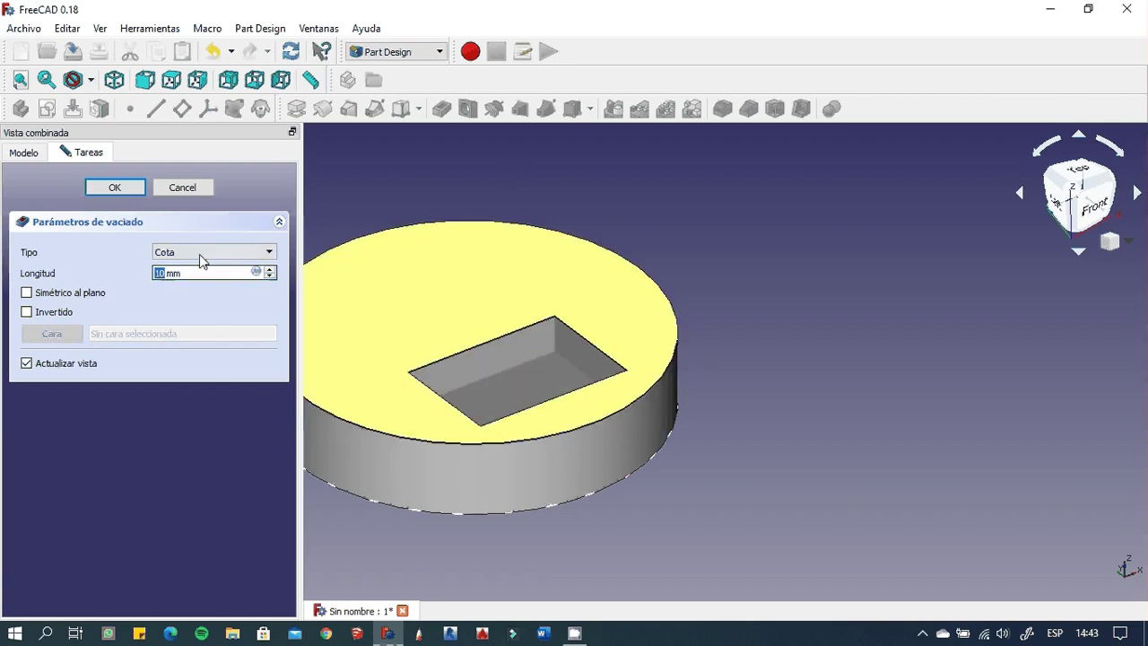
- Try the Invertido and Simétrico pocket options, then turn both back off
click(27, 313)
click(26, 313)
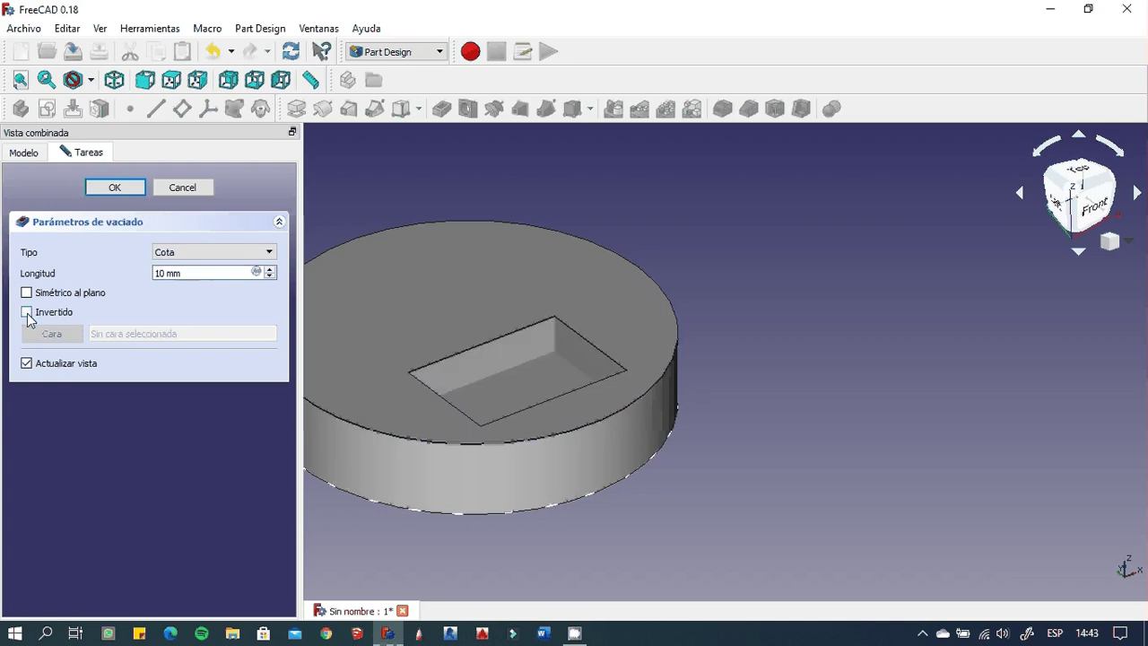
click(26, 294)
click(26, 293)
- Raise the pocket Longitud to 20 mm so it cuts through the disc
click(155, 272)
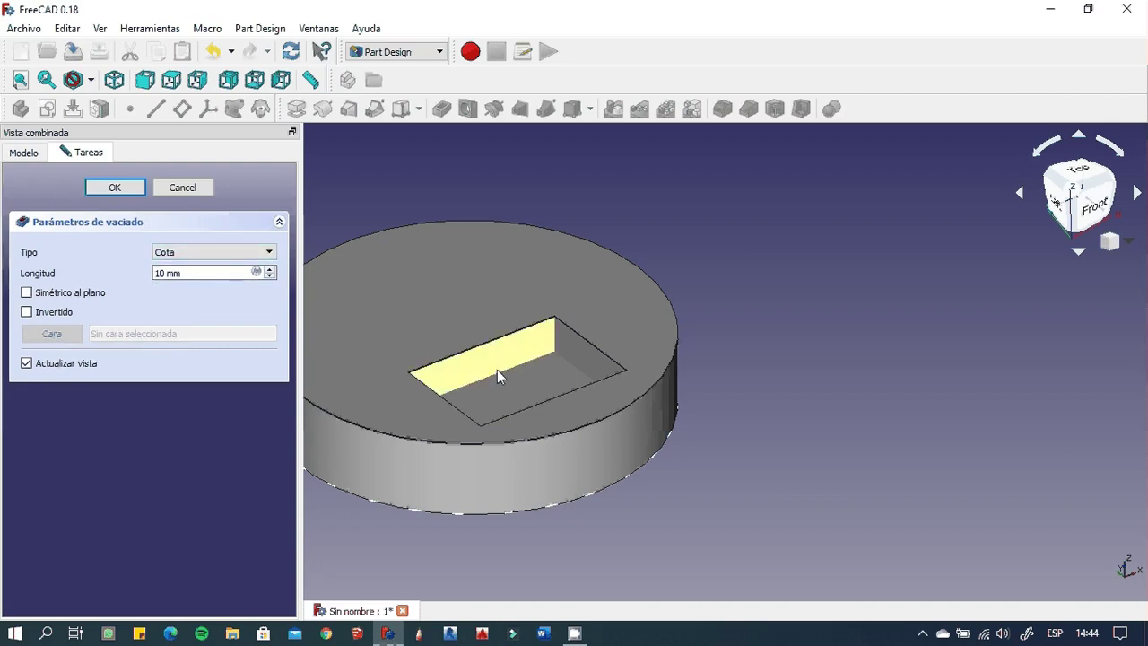
scroll(484, 372, down, 1)
scroll(445, 373, up, 2)
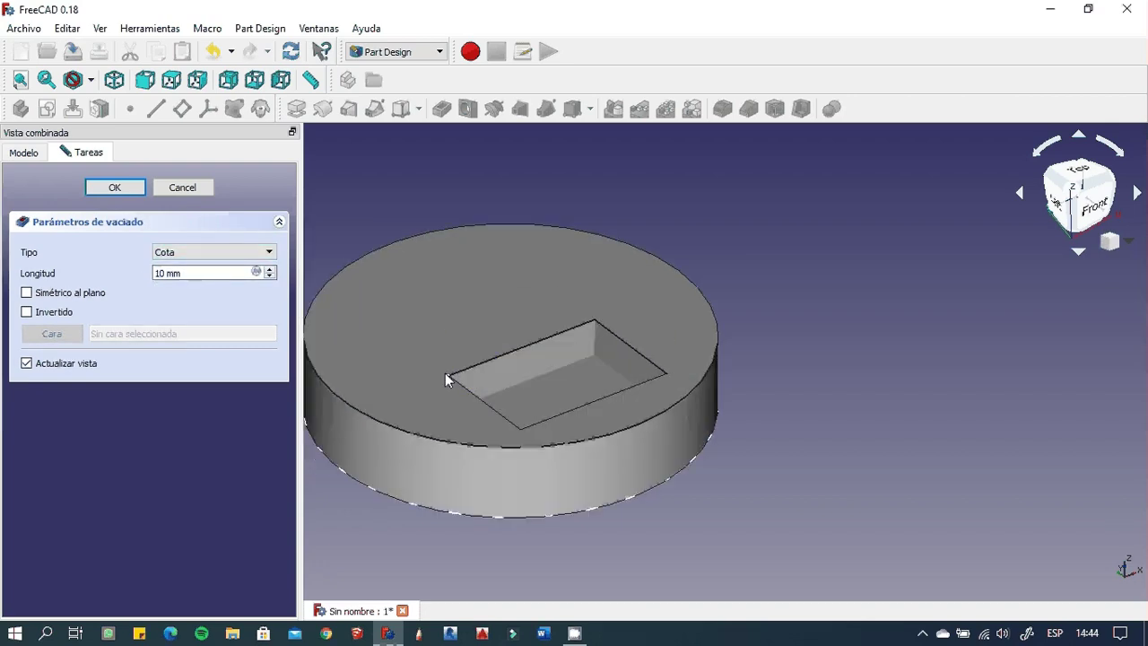
scroll(445, 373, up, 2)
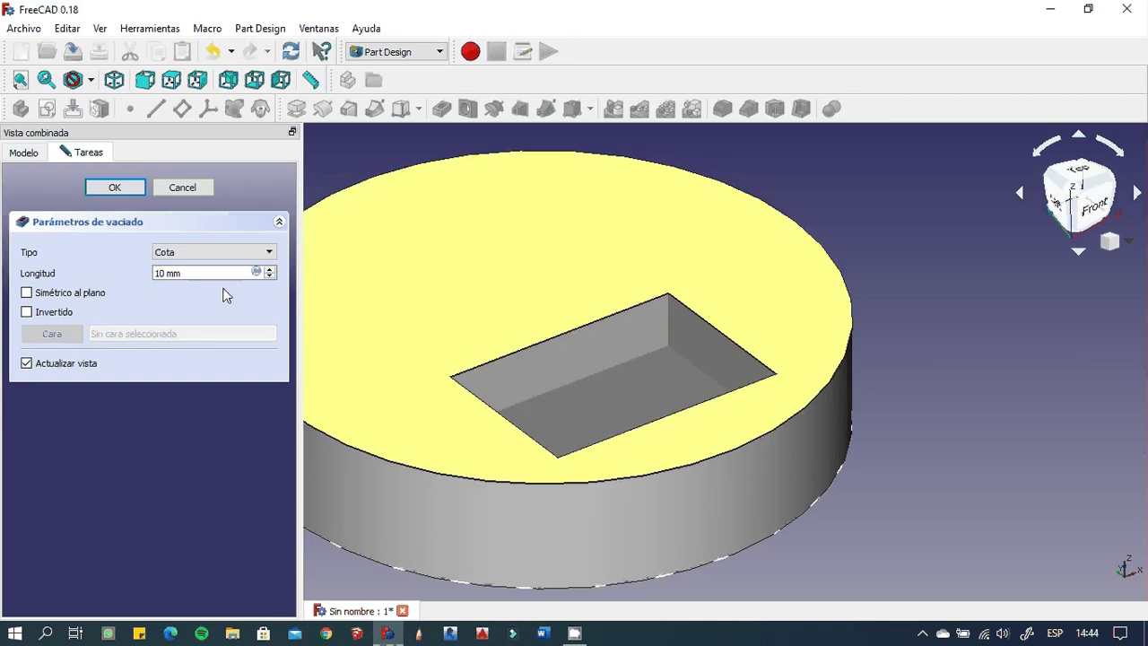
click(270, 269)
click(270, 269)
click(270, 269)
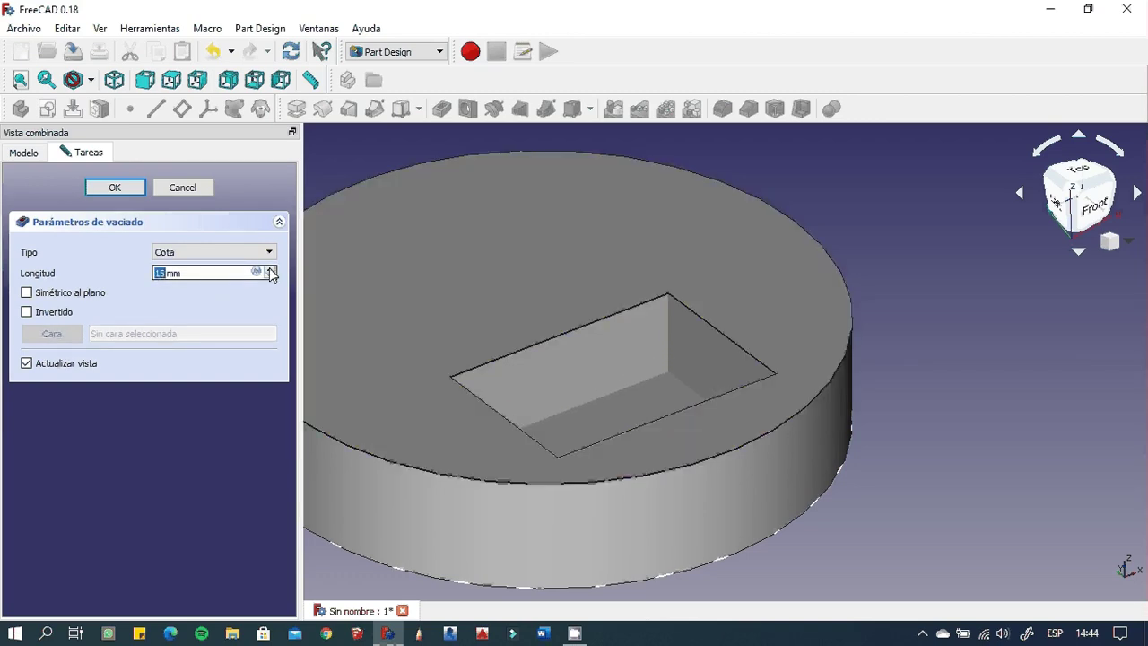
click(270, 269)
click(270, 276)
mouse_move(555, 396)
middle_down()
mouse_move(611, 392)
mouse_move(586, 382)
mouse_move(586, 325)
mouse_move(532, 266)
mouse_move(548, 302)
middle_up()
scroll(538, 281, down, 3)
scroll(533, 277, up, 1)
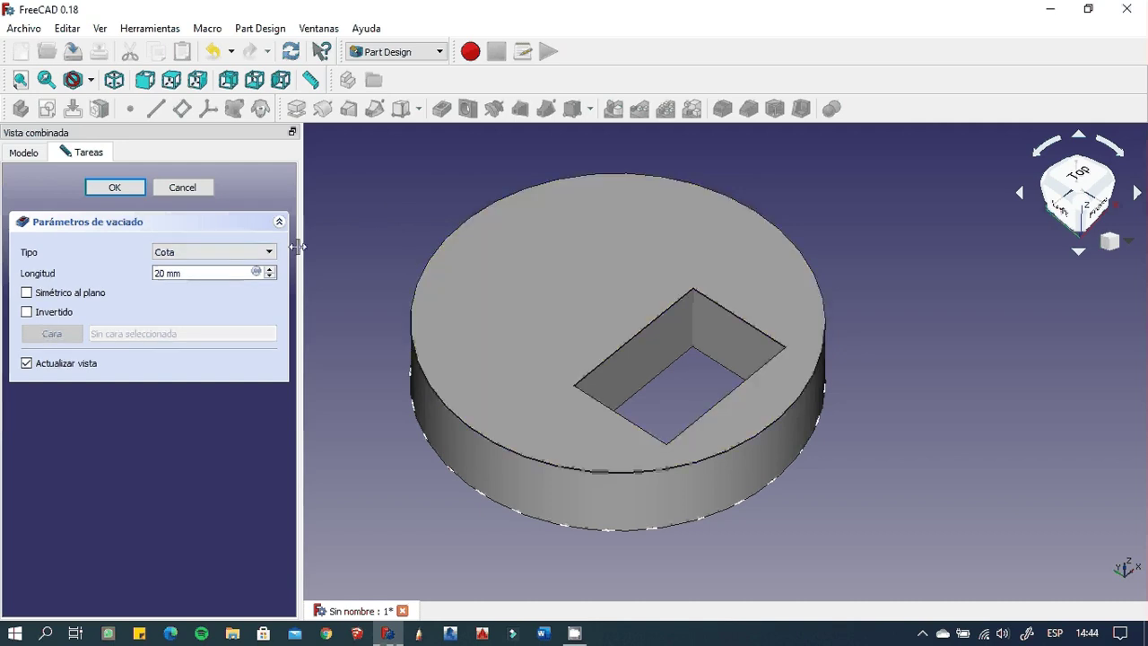
- Accept the 20 mm pocket, then compare the uncut Pad with the Pocket by toggling visibility
click(116, 188)
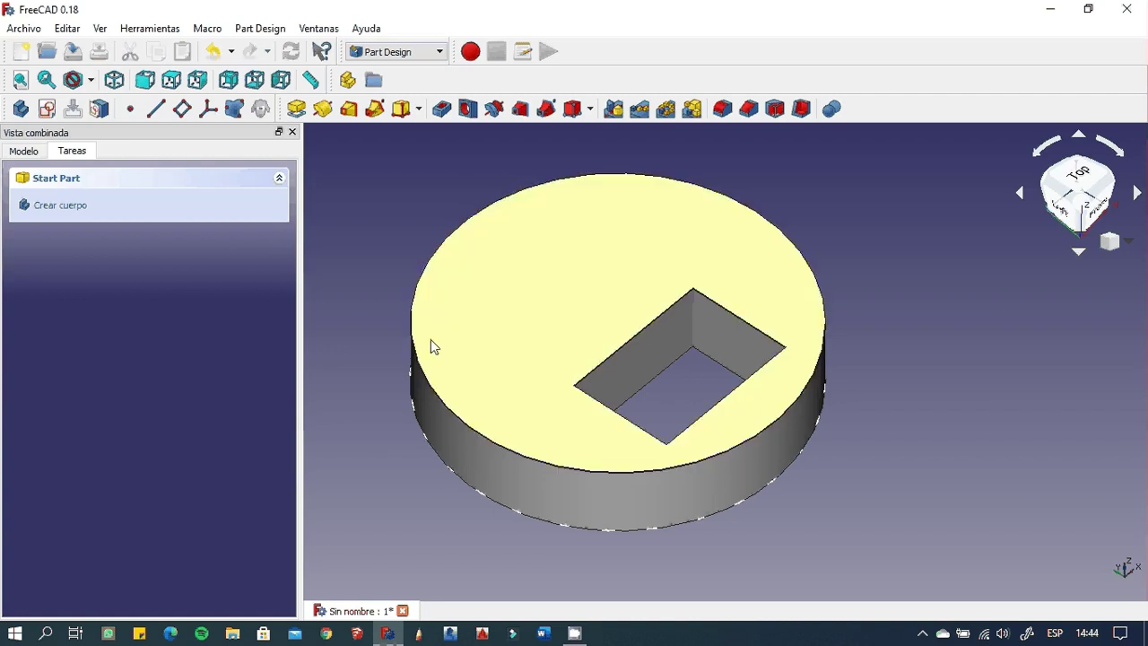
click(31, 153)
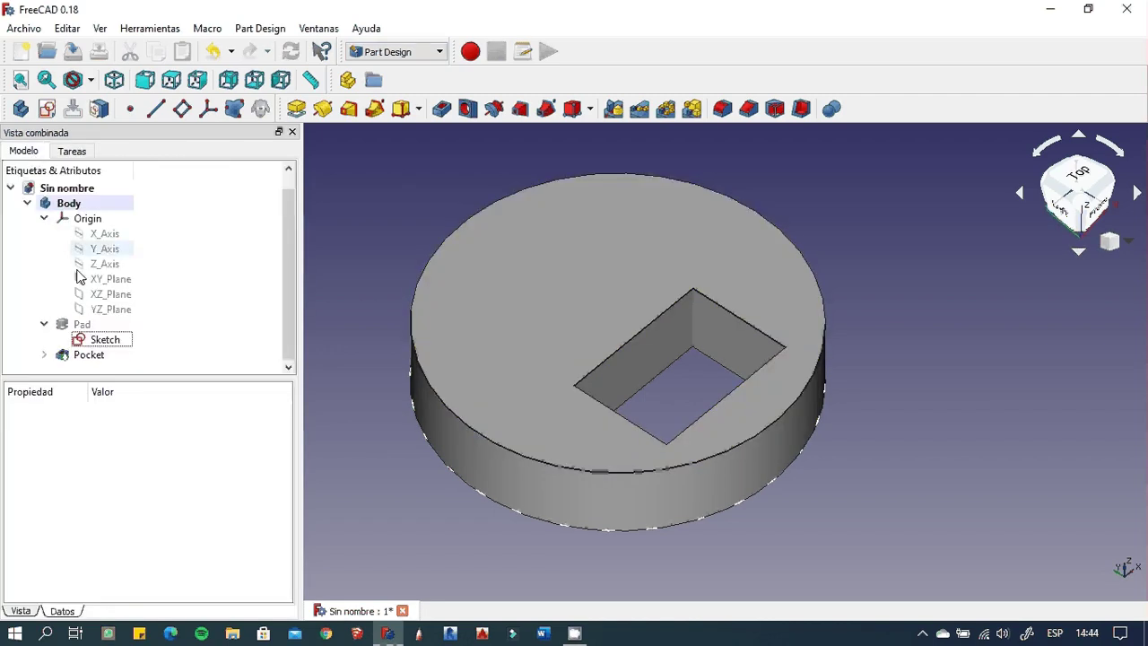
click(82, 325)
key(space)
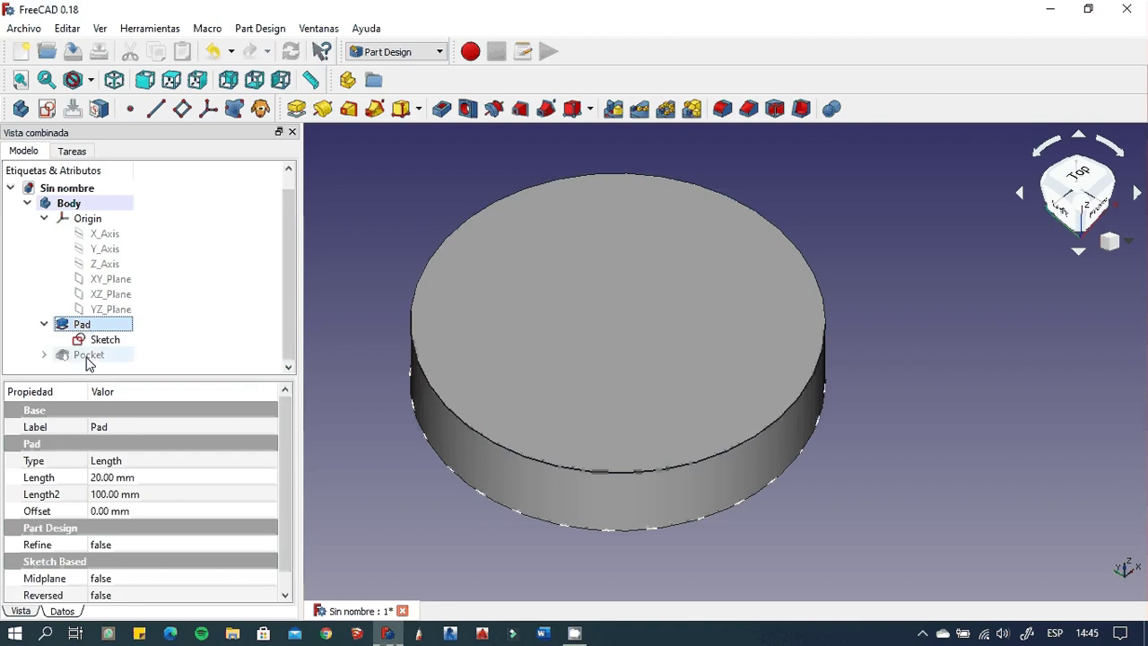
click(88, 355)
key(space)
- Toggle Pad and Pocket visibility again, leaving the plain uncut Pad displayed
click(83, 325)
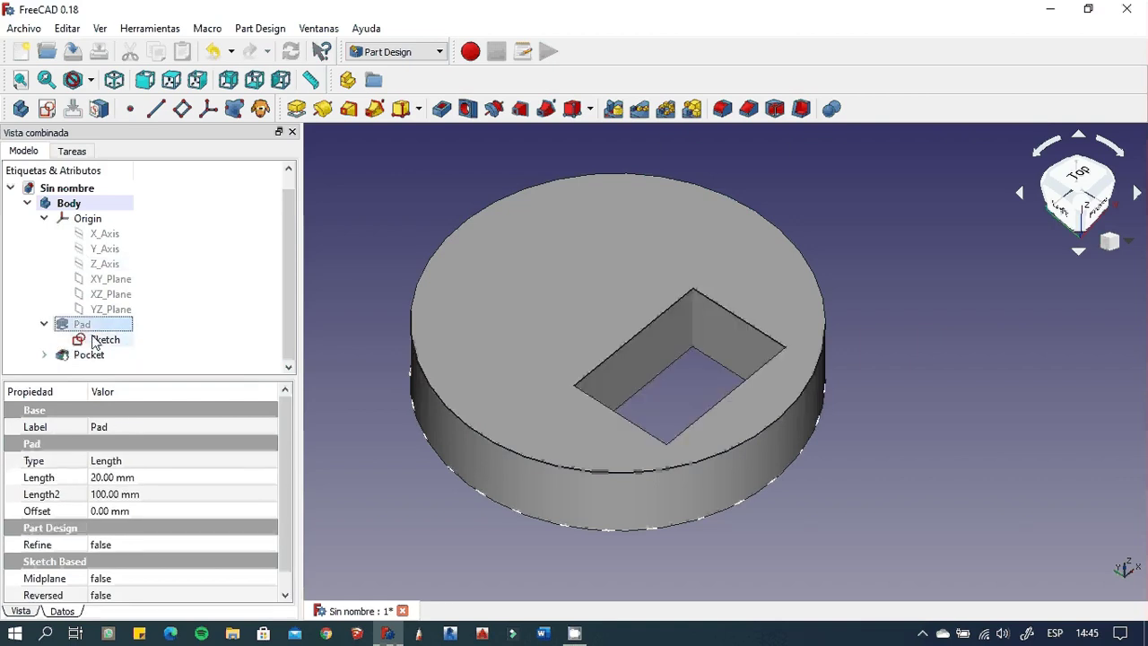
key(space)
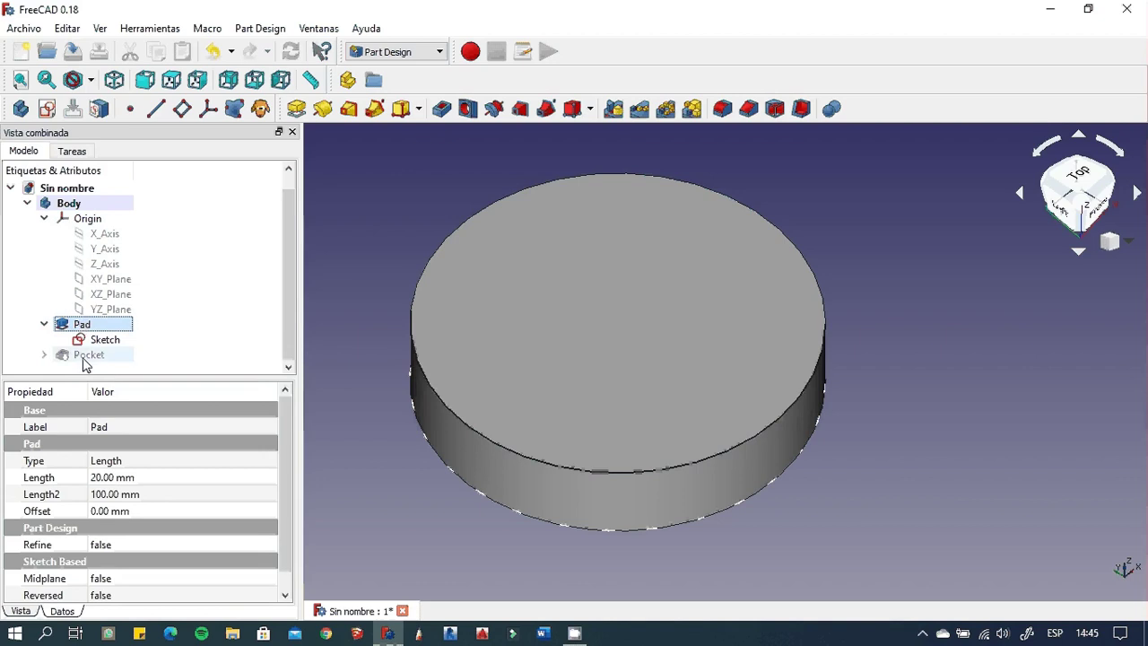
click(86, 356)
key(space)
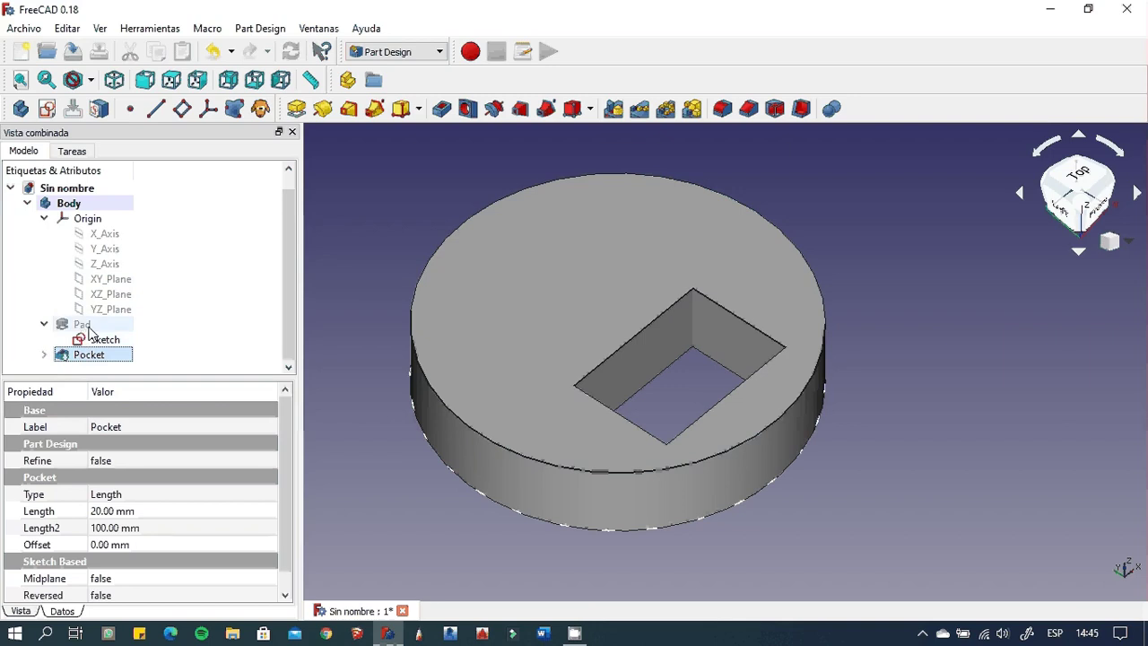
click(83, 325)
key(space)
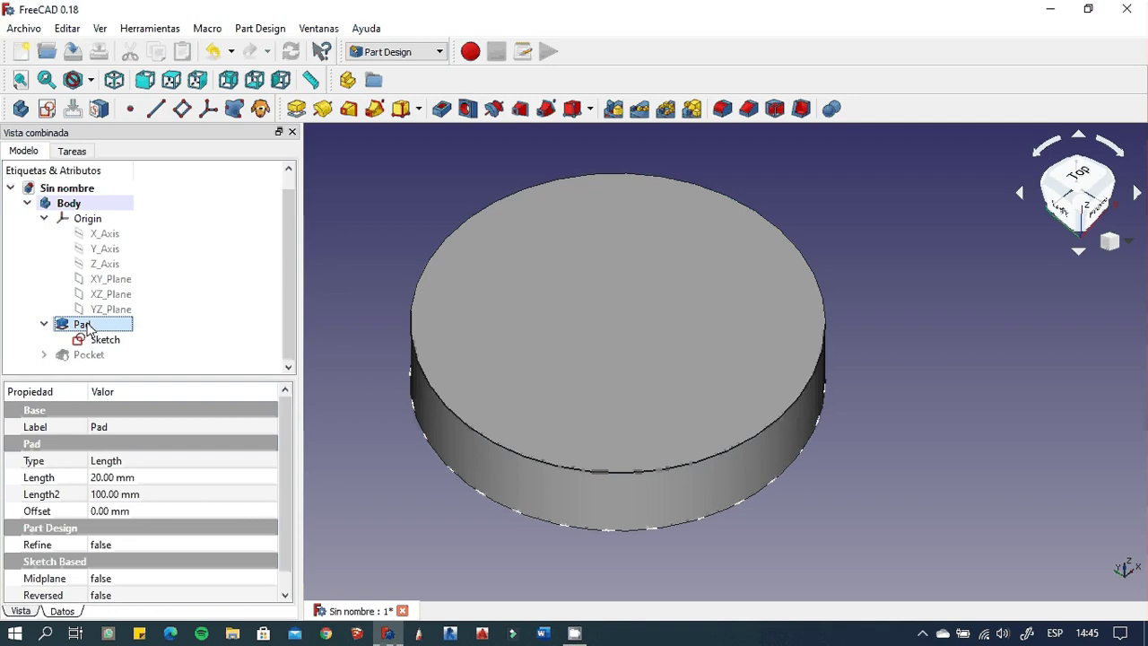
- Change the Pad's Longitud to 25 mm
double_click(86, 324)
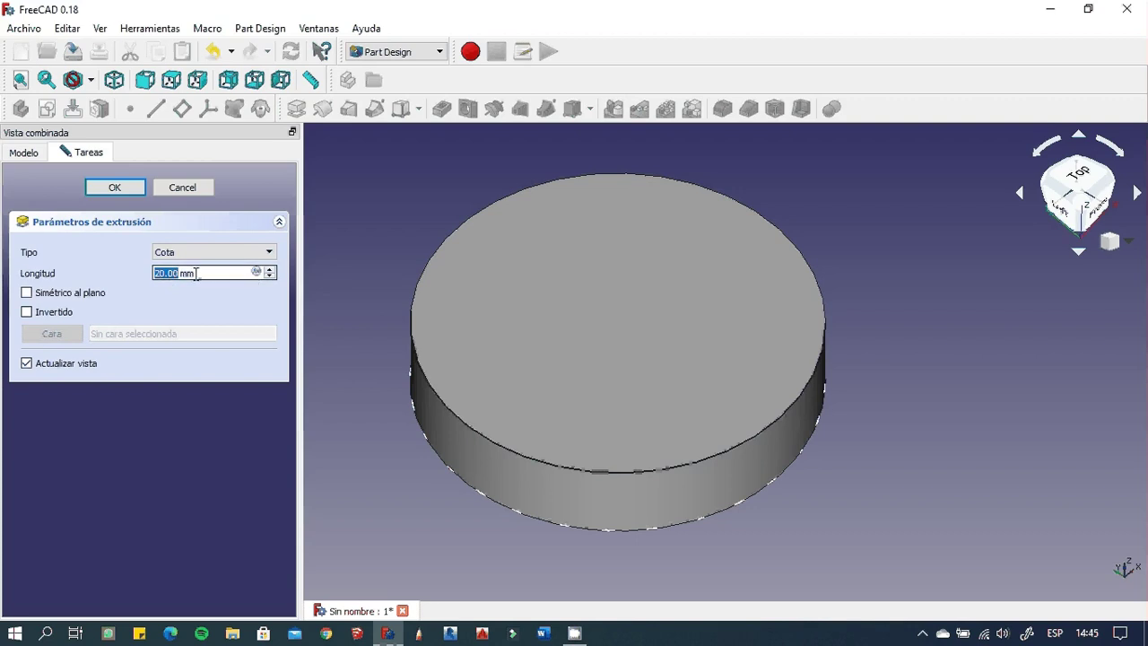
text(2)
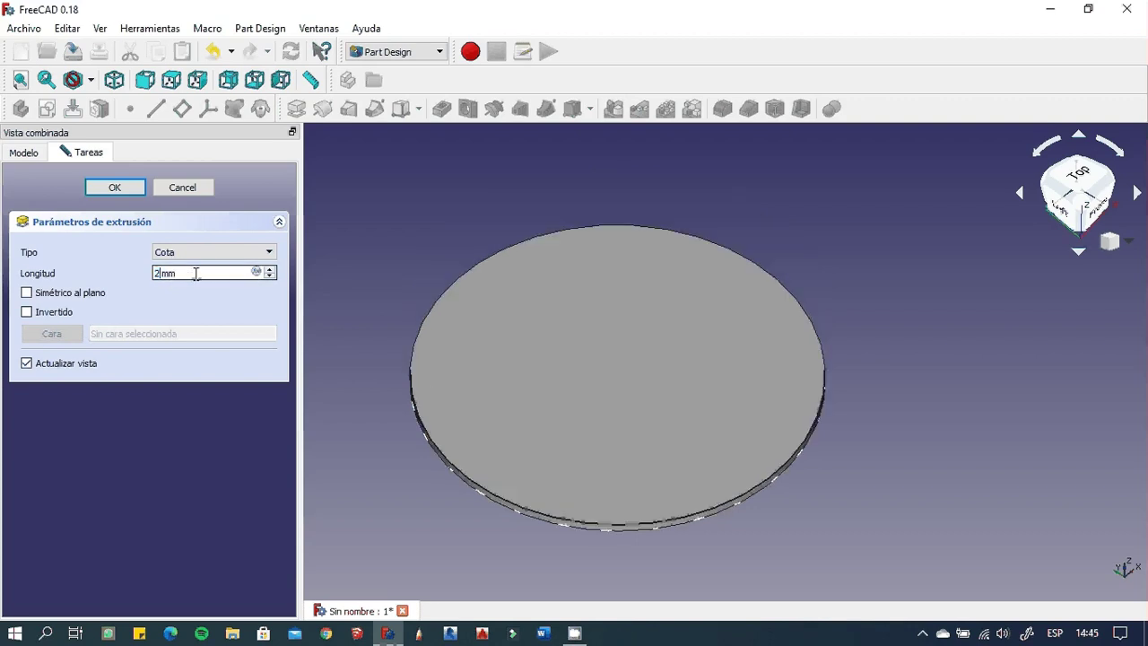
text(5)
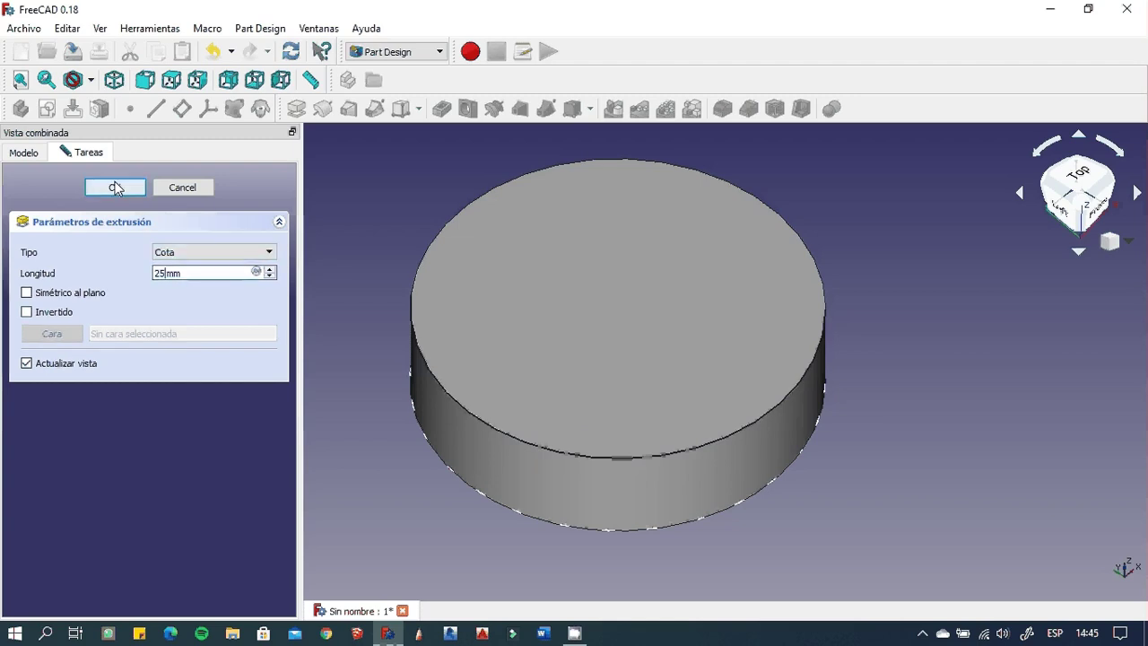
click(115, 187)
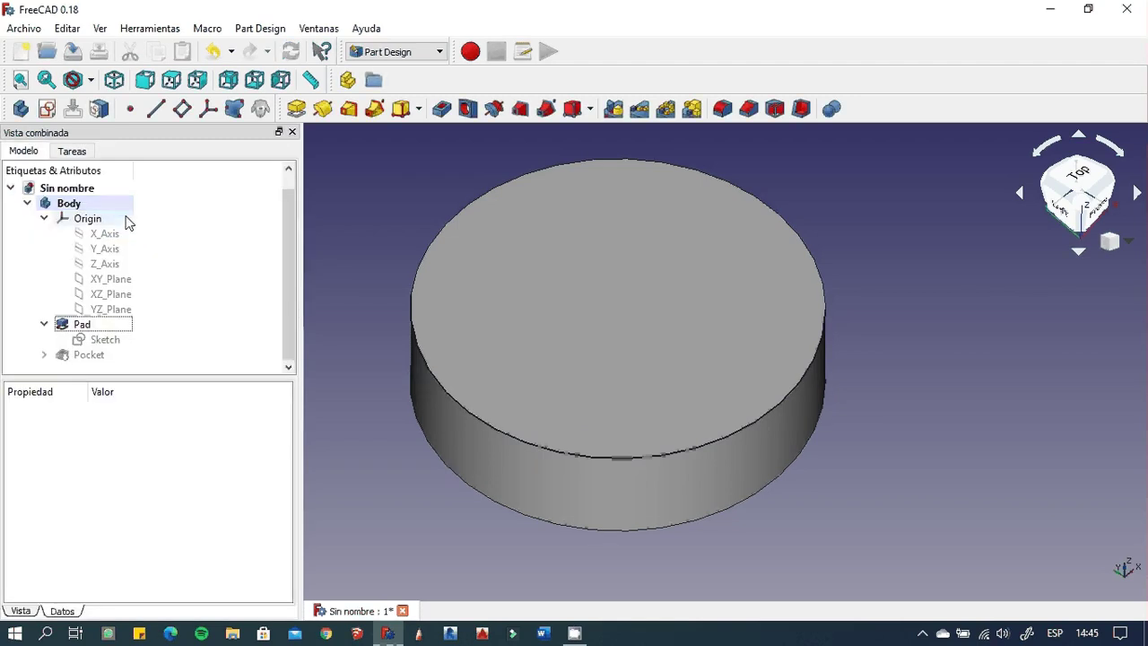
- Show the Pocket again on the taller pad and expand it in the model tree
click(90, 359)
key(space)
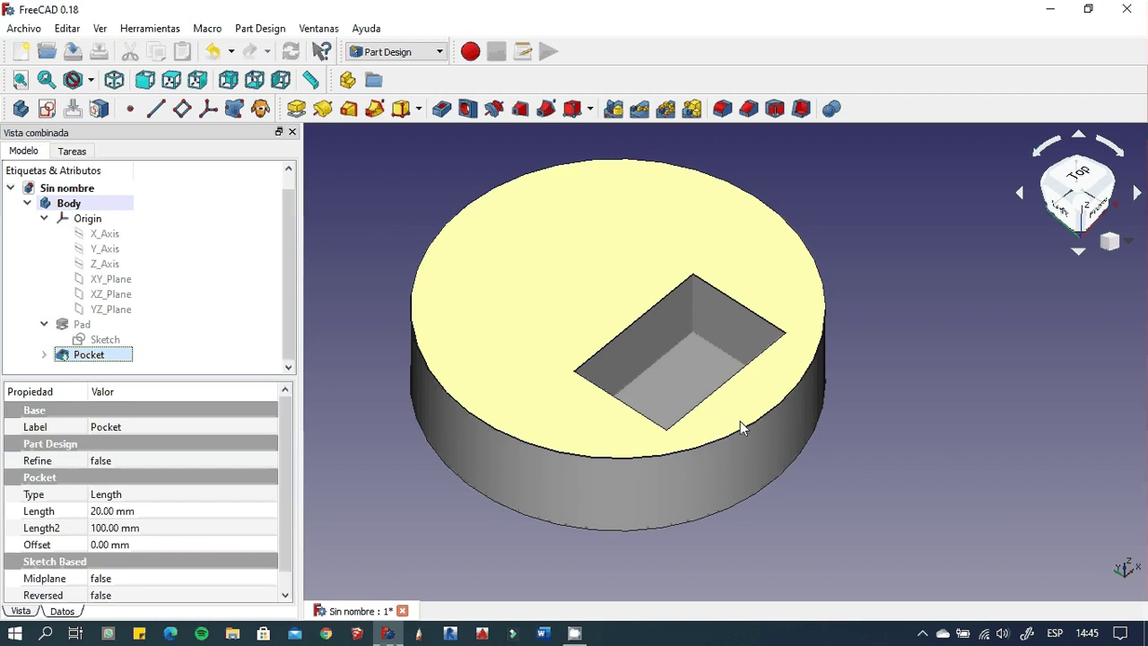
scroll(657, 423, up, 2)
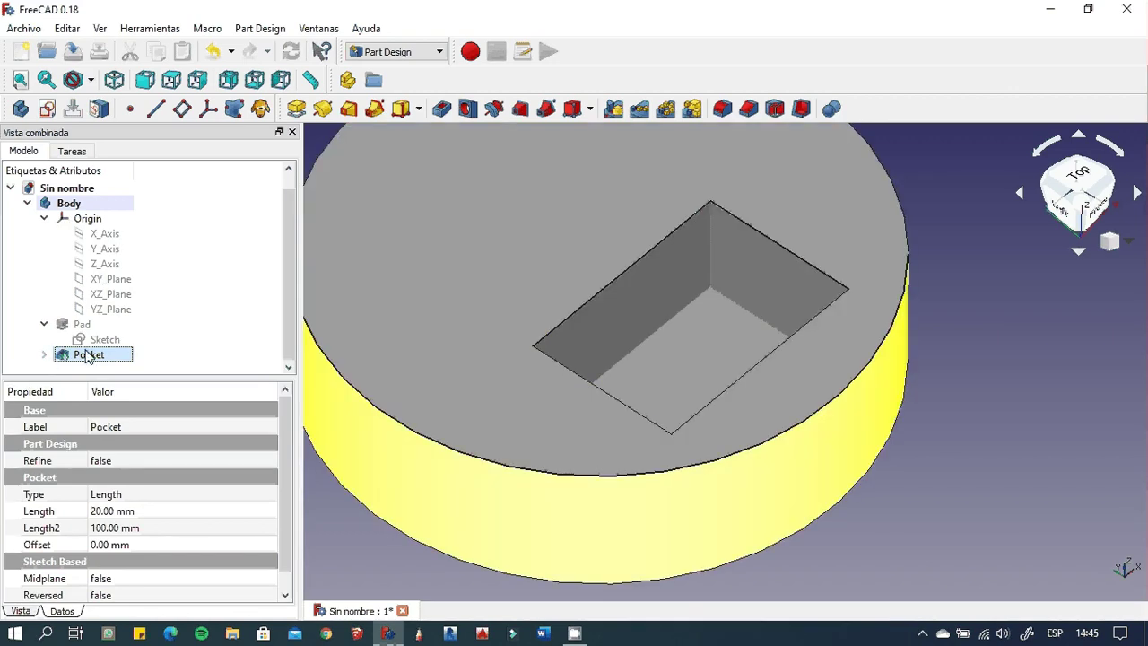
click(44, 355)
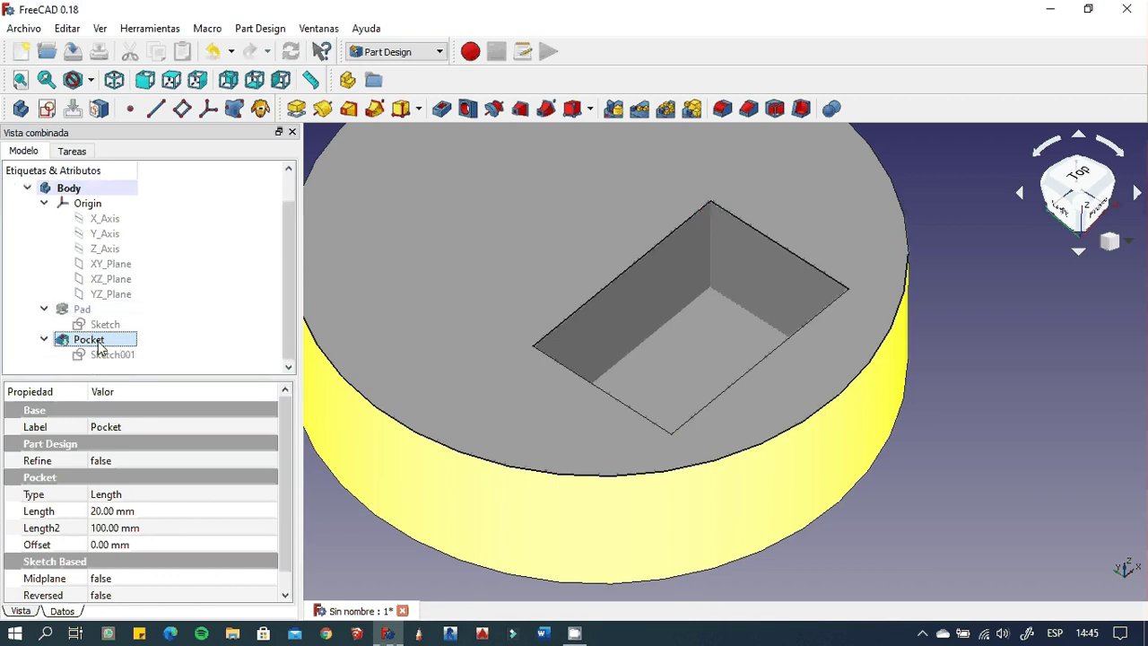
- Change the Pocket's Tipo to 'A través de todos' (Through all) and confirm it
double_click(96, 340)
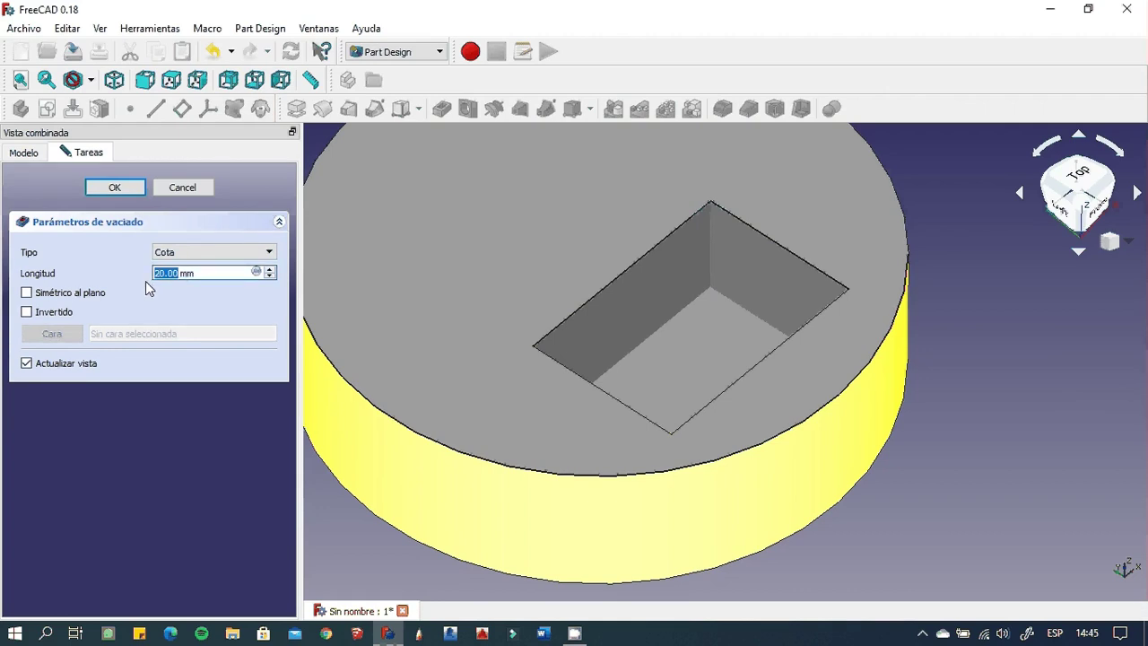
click(266, 254)
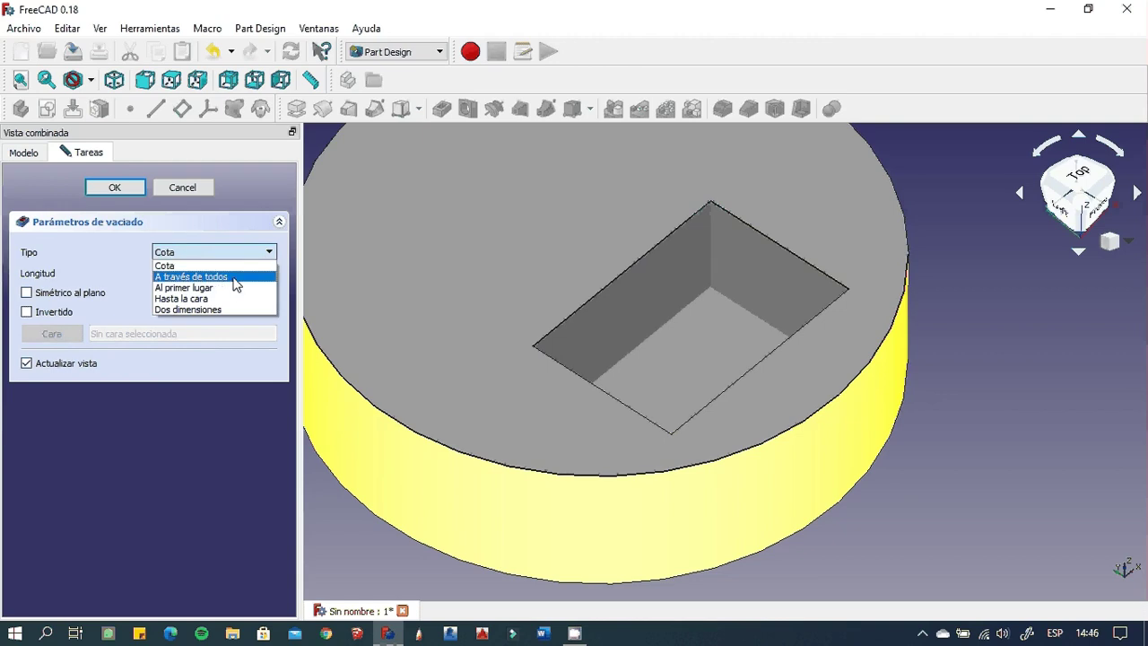
click(236, 277)
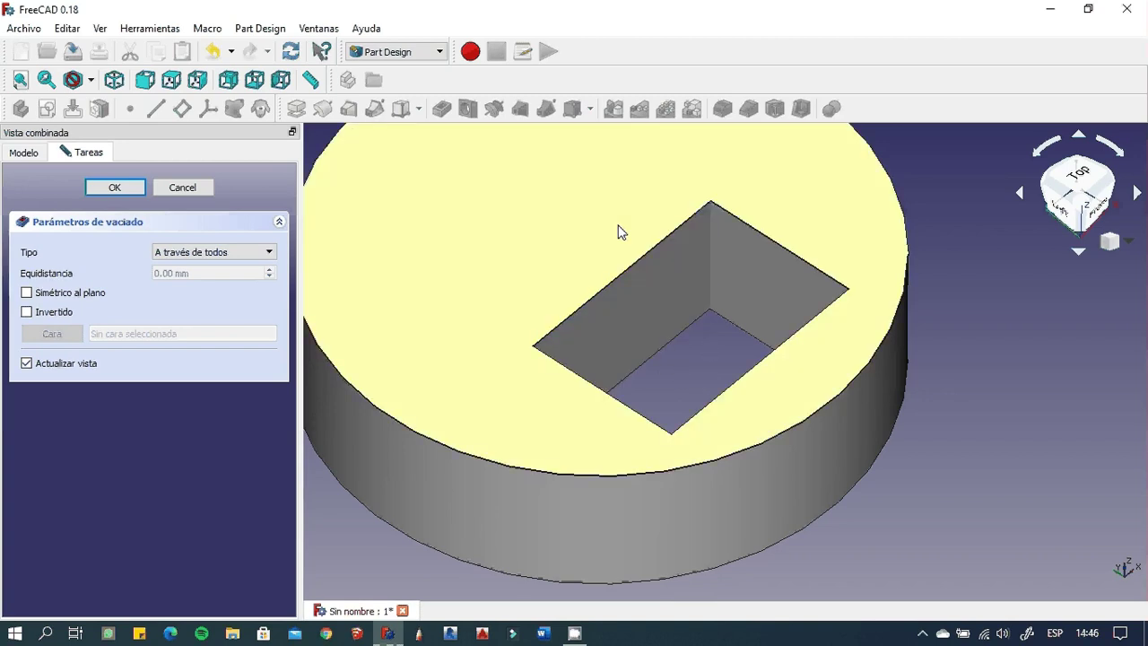
scroll(613, 275, down, 3)
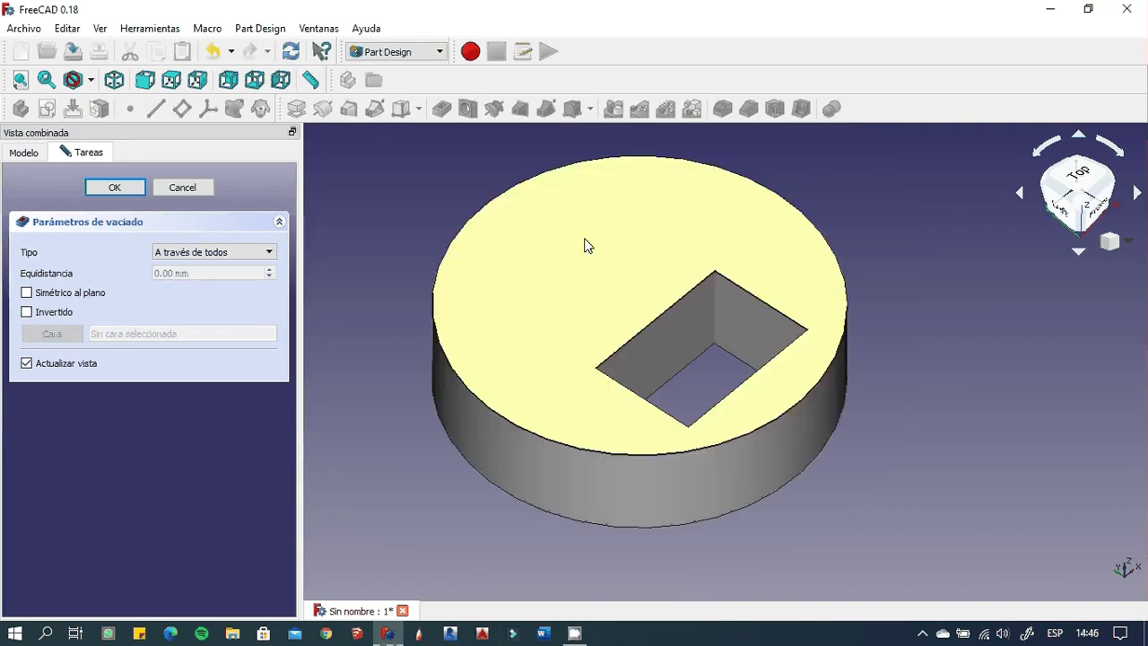
click(116, 187)
- Change the Pad's Longitud to 50 mm
double_click(82, 309)
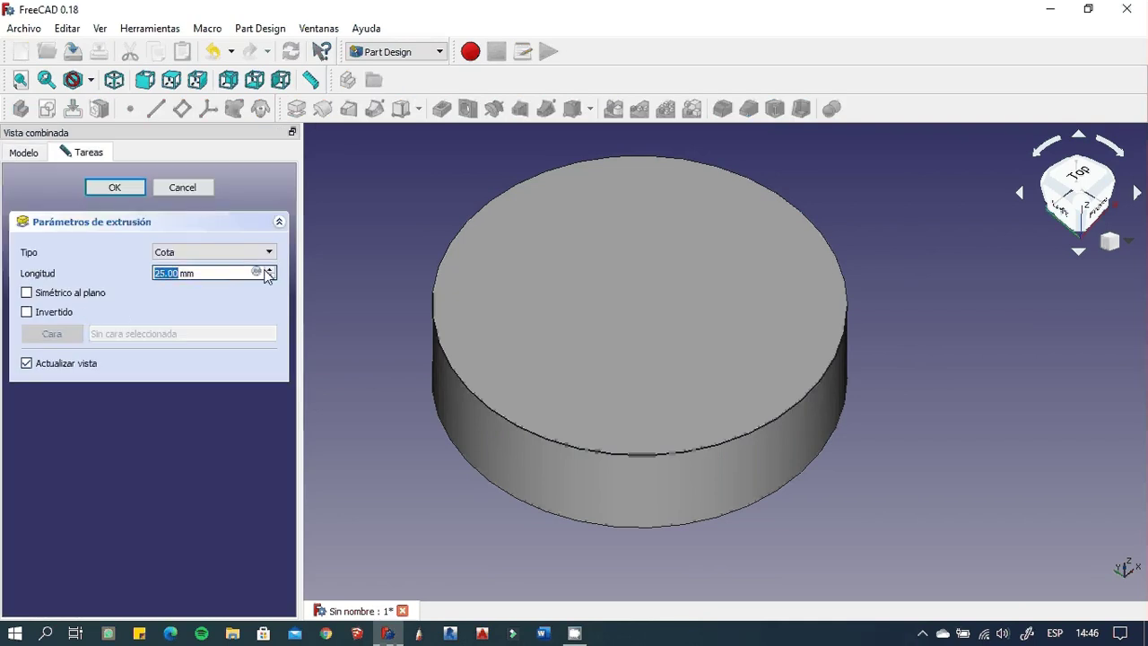
text(5)
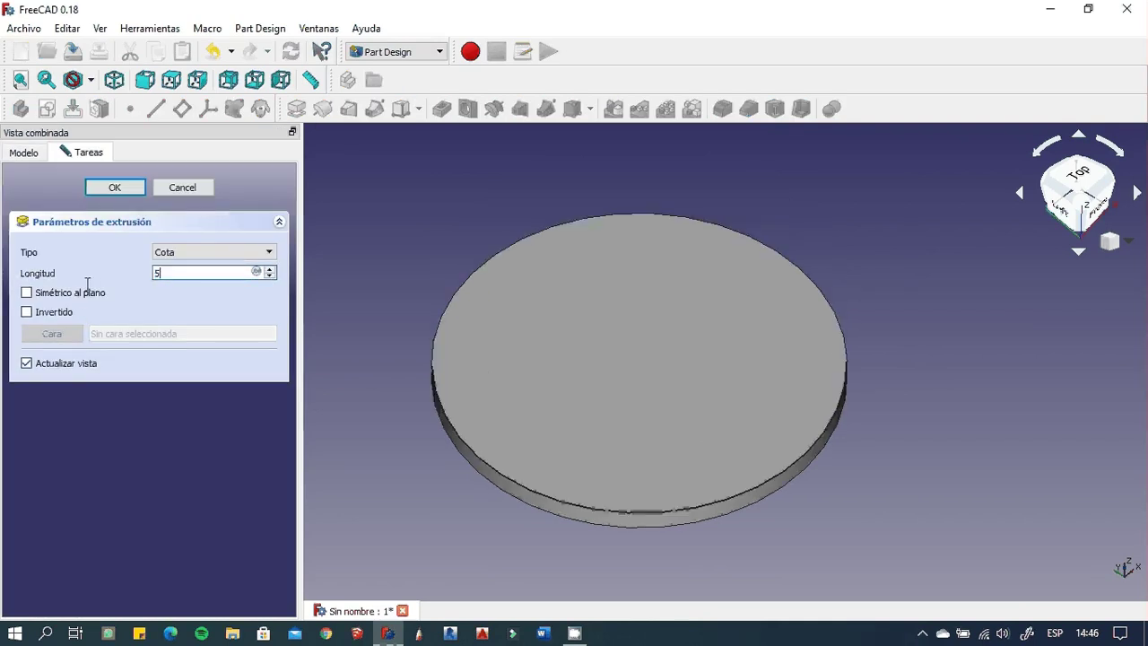
text(0)
click(116, 187)
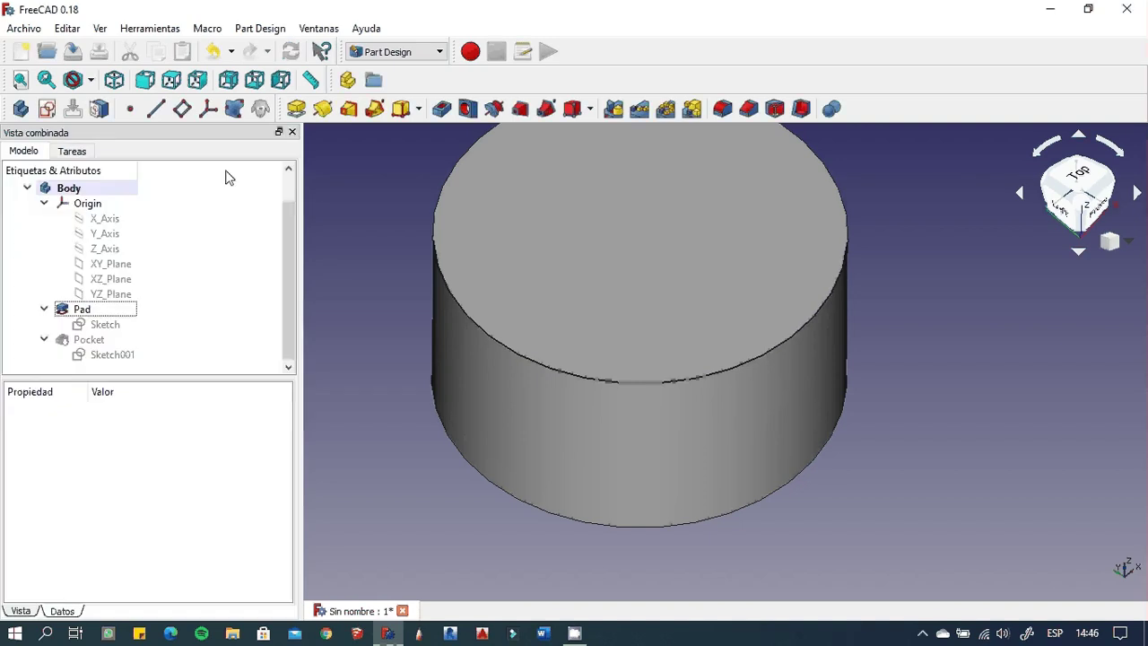
- Reopen the Pocket, orbit to confirm it still cuts through the 50 mm disc, and accept it
click(89, 341)
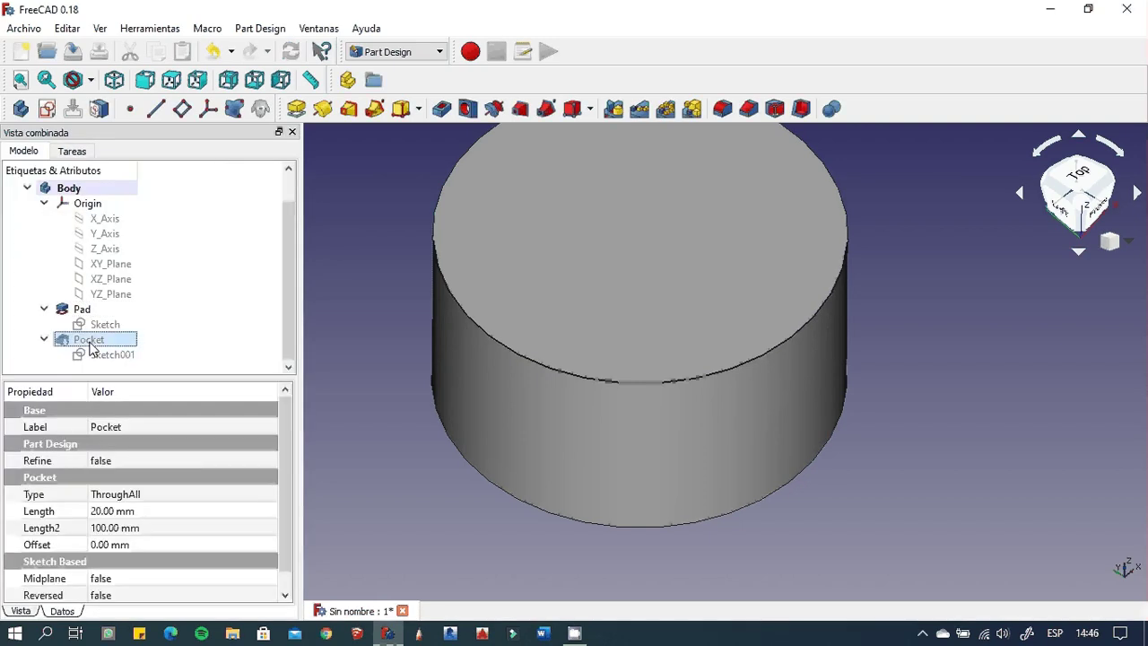
double_click(90, 345)
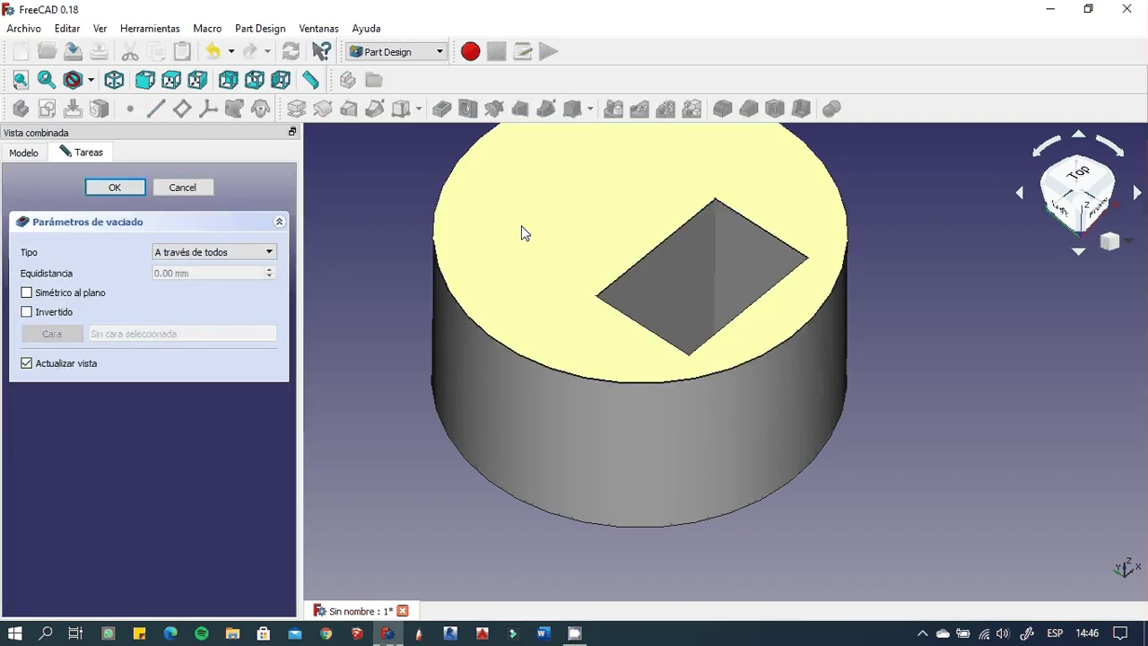
mouse_move(528, 228)
middle_down()
mouse_move(561, 249)
mouse_move(565, 264)
mouse_move(543, 252)
mouse_move(576, 289)
mouse_move(548, 272)
mouse_move(558, 225)
mouse_move(556, 251)
middle_up()
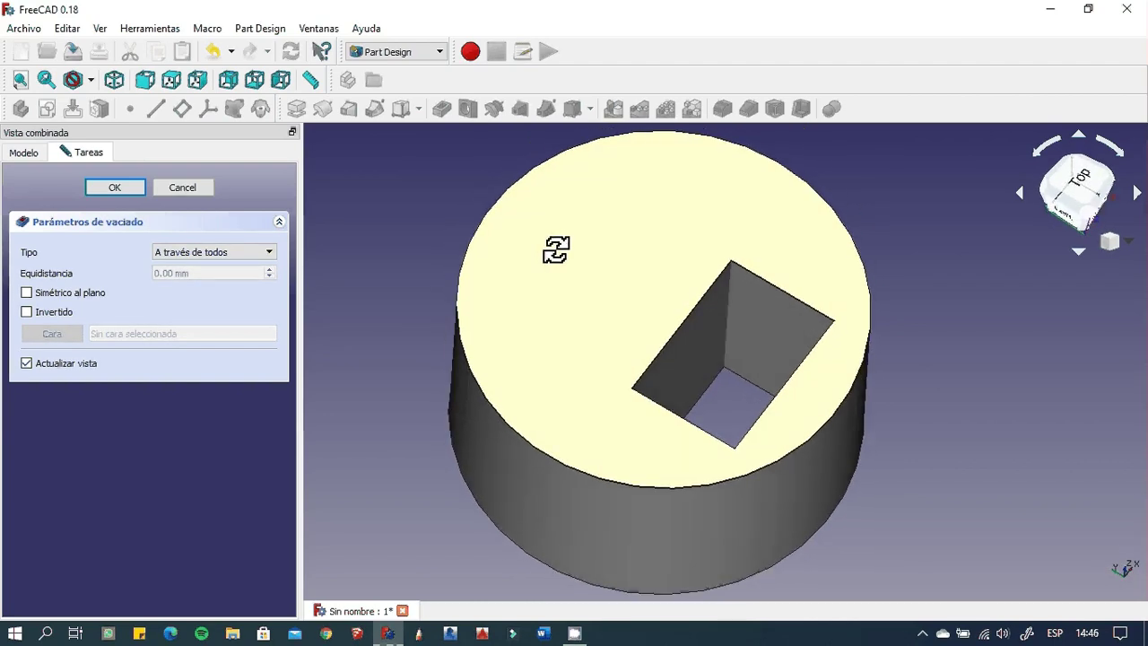
scroll(556, 251, down, 3)
scroll(563, 271, up, 1)
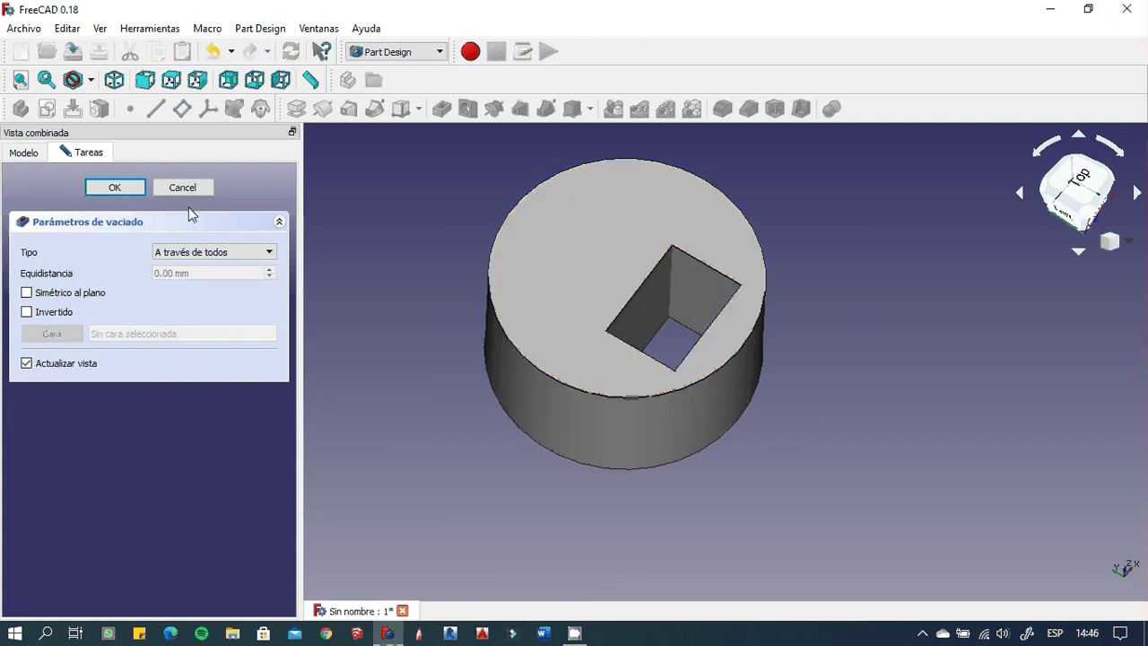
click(130, 189)
click(567, 269)
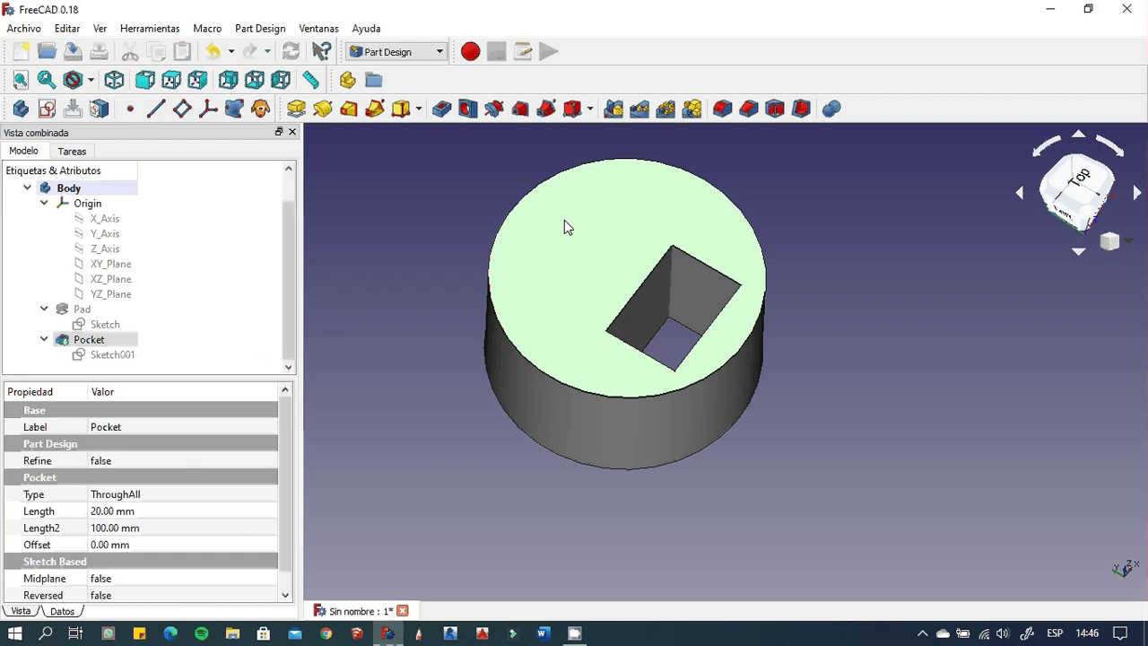
- Select the disc's top face and create a new sketch on it
click(71, 151)
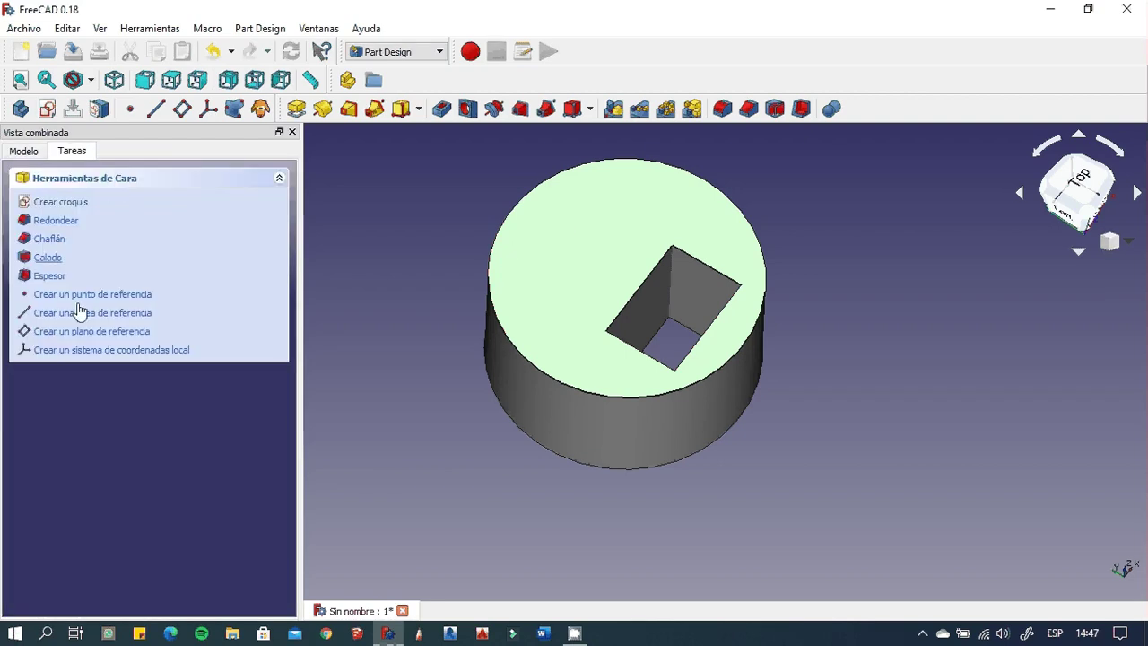
click(30, 152)
click(463, 294)
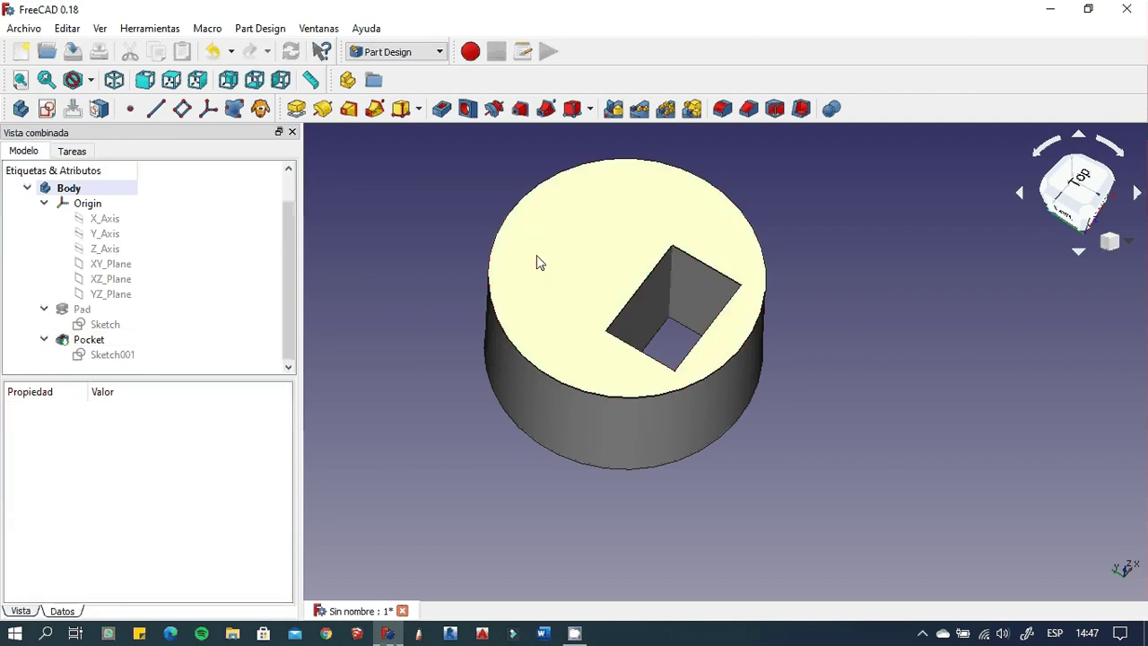
click(75, 152)
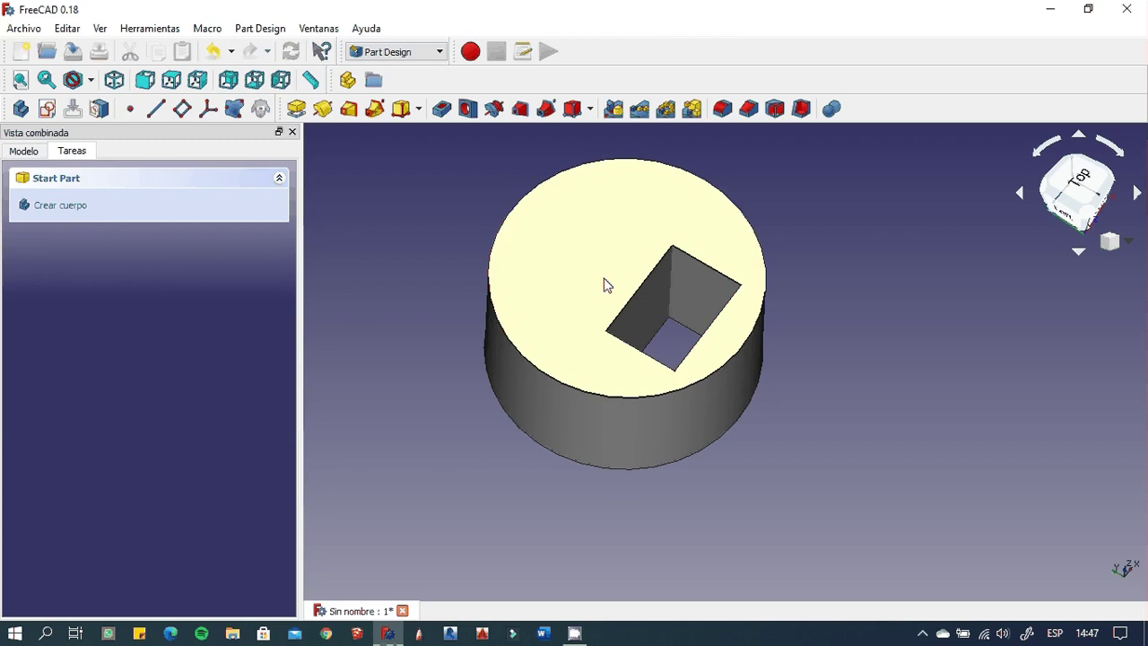
click(584, 258)
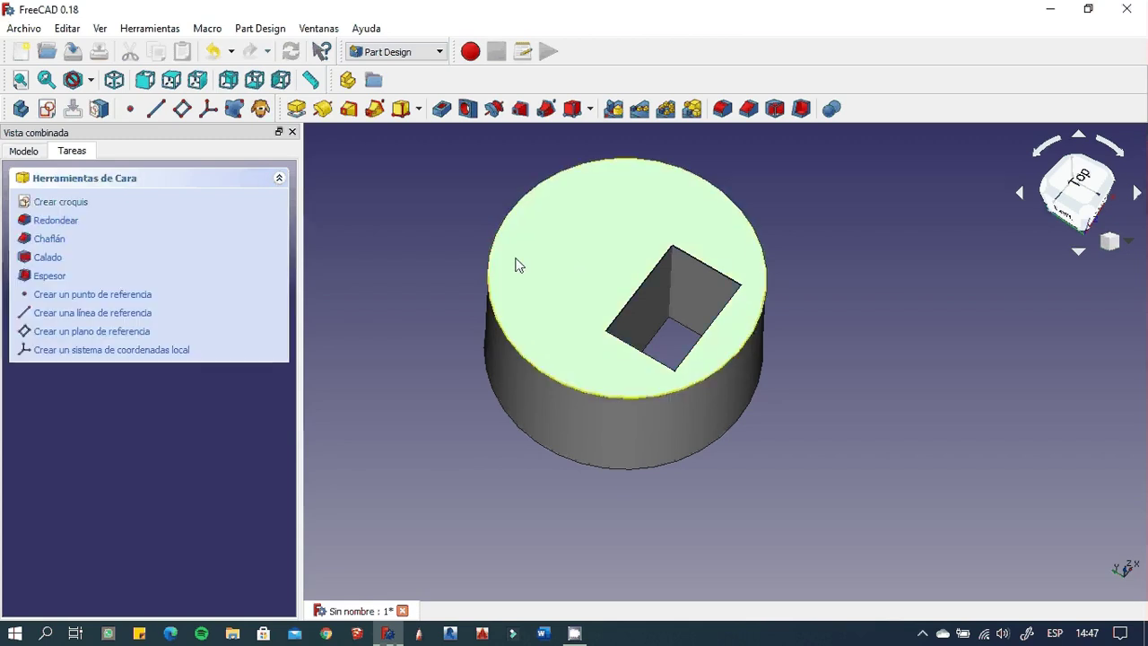
click(63, 203)
- Sketch a circle near the disc's top edge, close the sketch, and pad it as a 10 mm preview
scroll(708, 201, up, 4)
scroll(609, 228, down, 2)
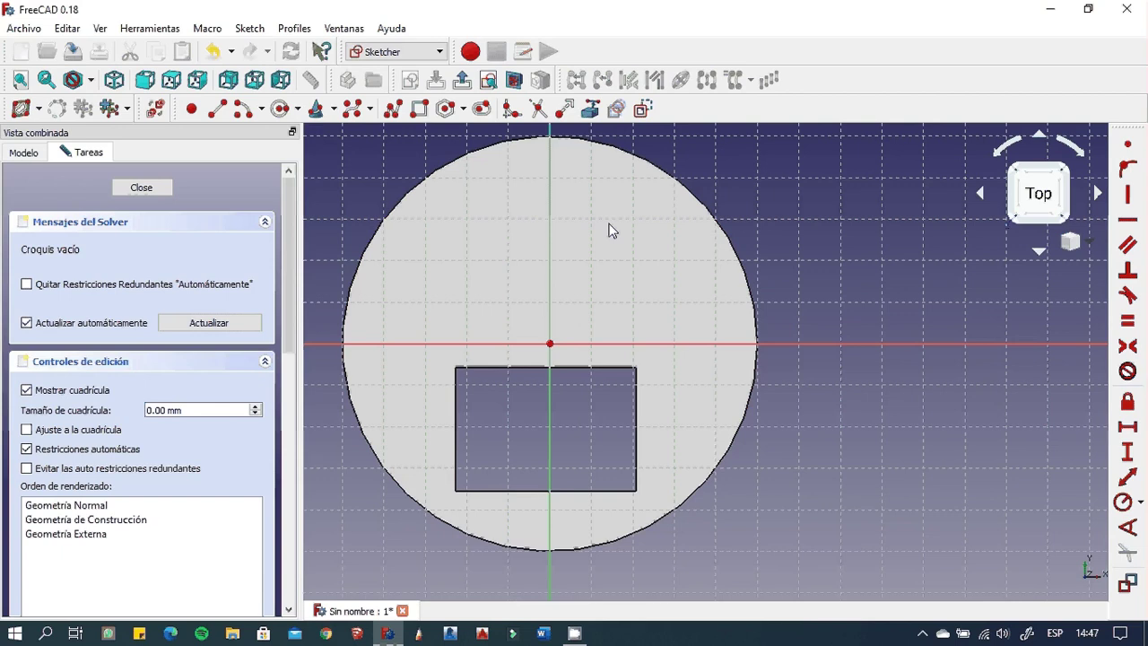
click(281, 108)
click(592, 248)
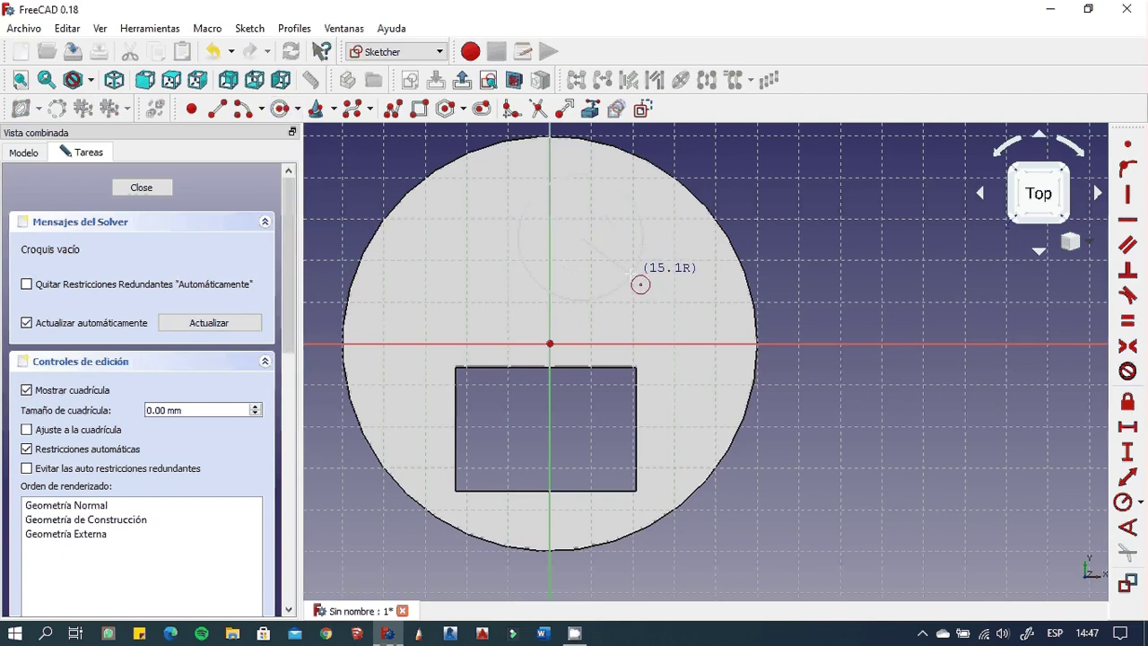
click(640, 284)
click(144, 191)
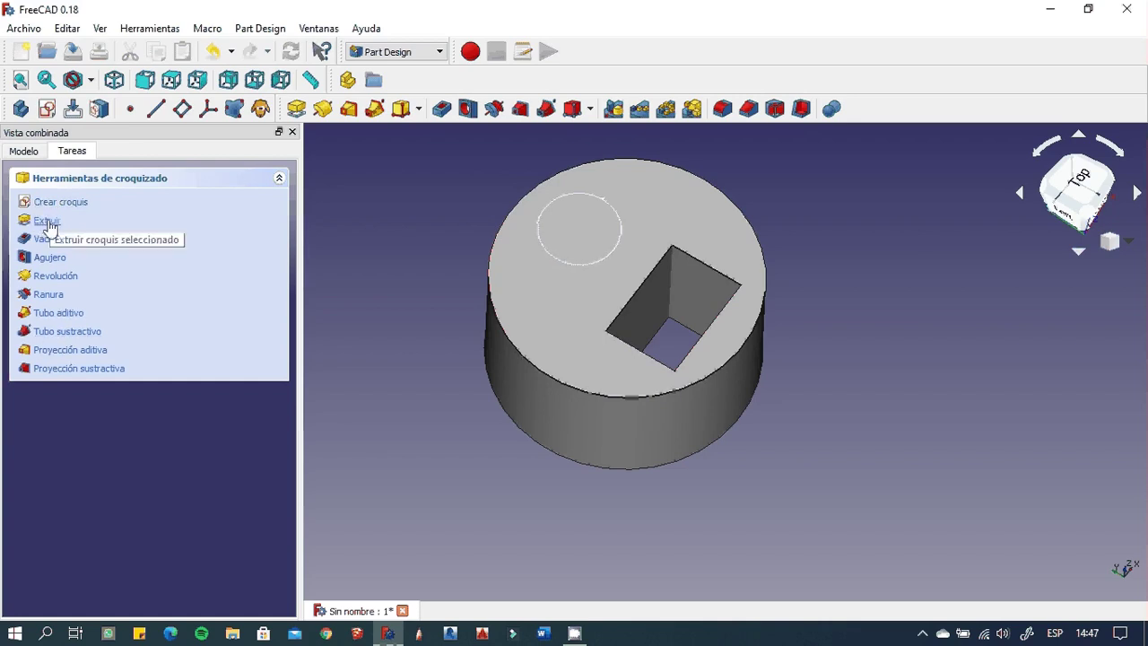
click(47, 223)
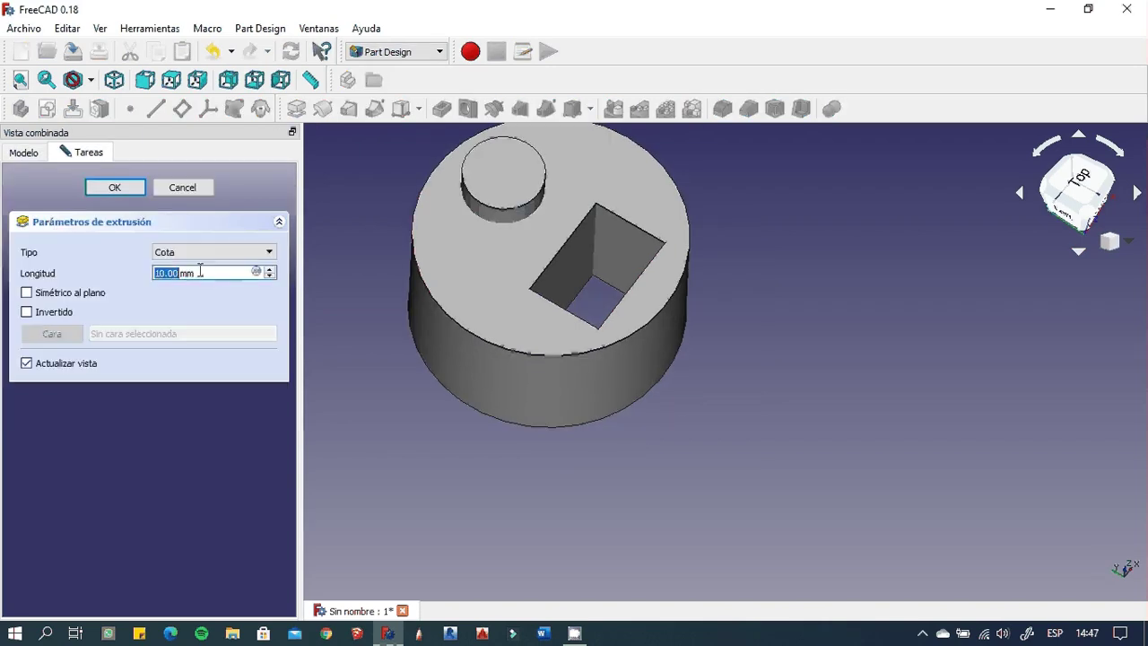
- Set the circular boss Pad to 30 mm, confirm it, and orbit to inspect the cylinder
mouse_move(322, 257)
middle_down()
mouse_move(335, 274)
mouse_move(302, 259)
middle_up()
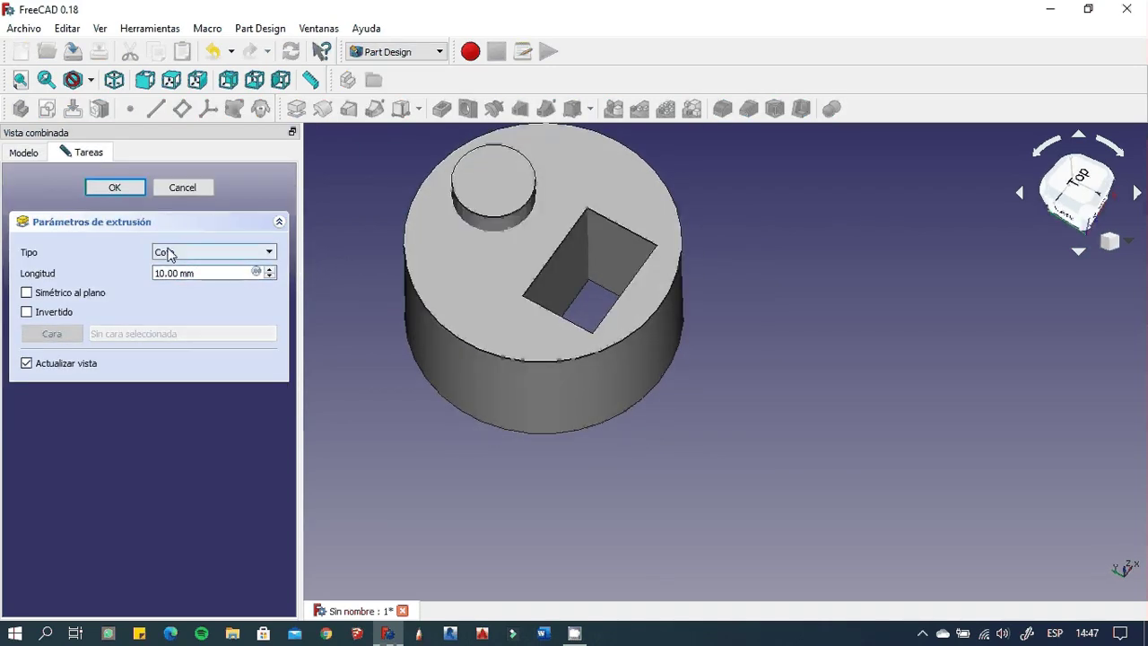
click(270, 269)
click(270, 269)
click(270, 269)
click(271, 269)
click(271, 269)
click(271, 269)
click(271, 269)
text(30)
key(Return)
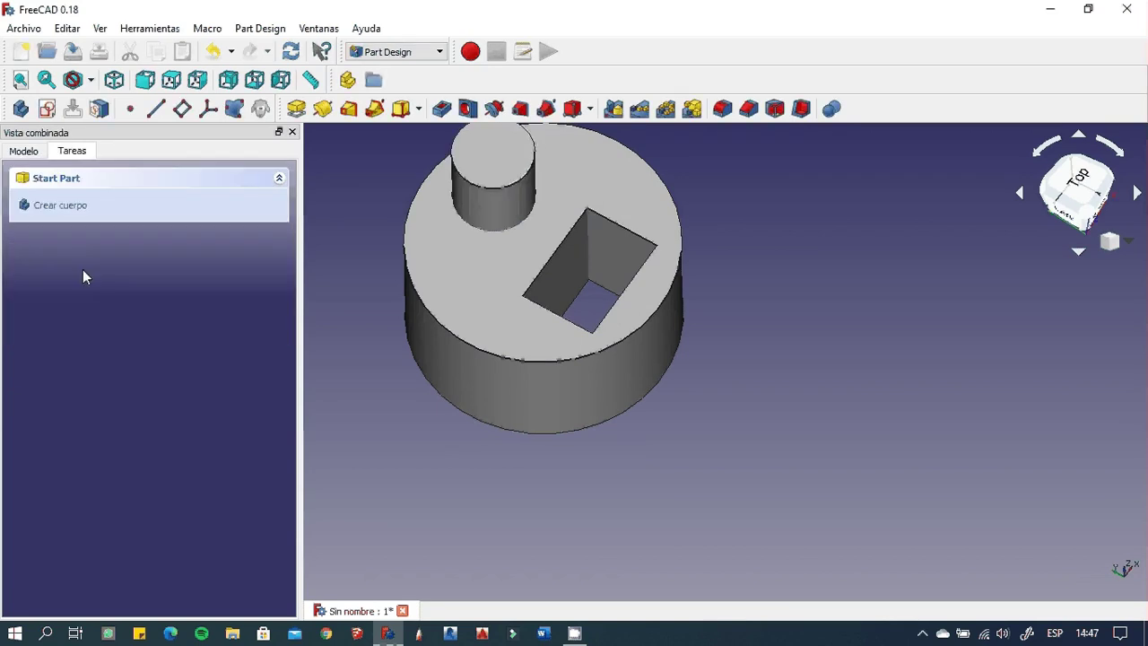
mouse_move(408, 259)
middle_down()
mouse_move(410, 246)
mouse_move(440, 282)
mouse_move(397, 246)
mouse_move(388, 209)
mouse_move(528, 243)
mouse_move(618, 389)
middle_up()
scroll(537, 348, up, 3)
scroll(537, 348, down, 2)
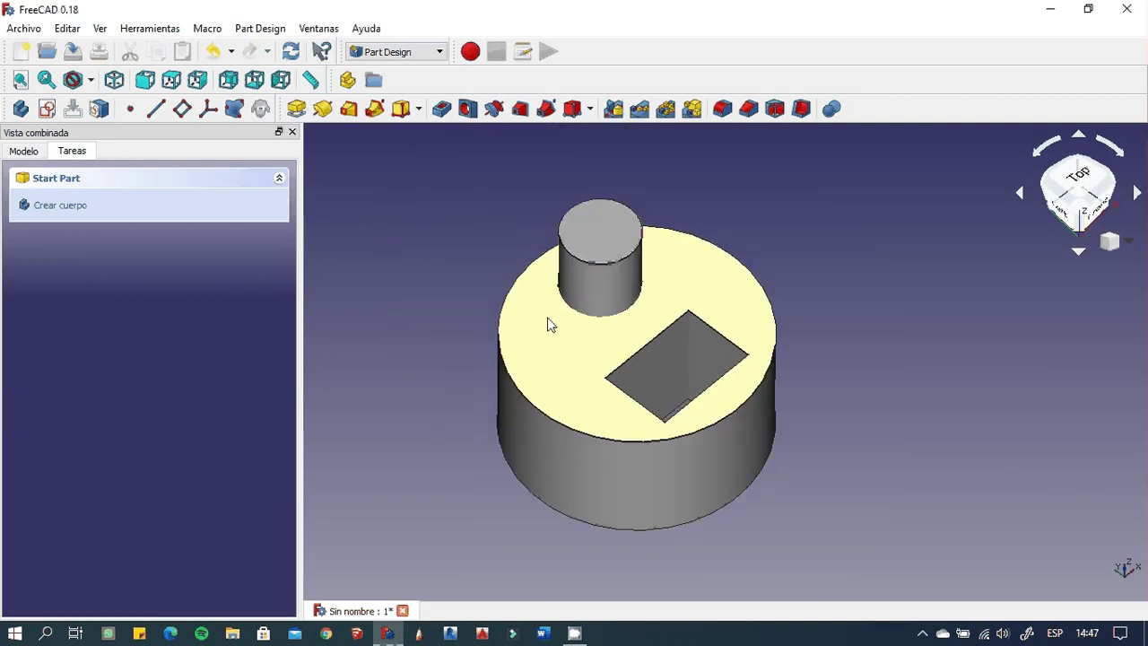
middle_drag(588, 296, 610, 314)
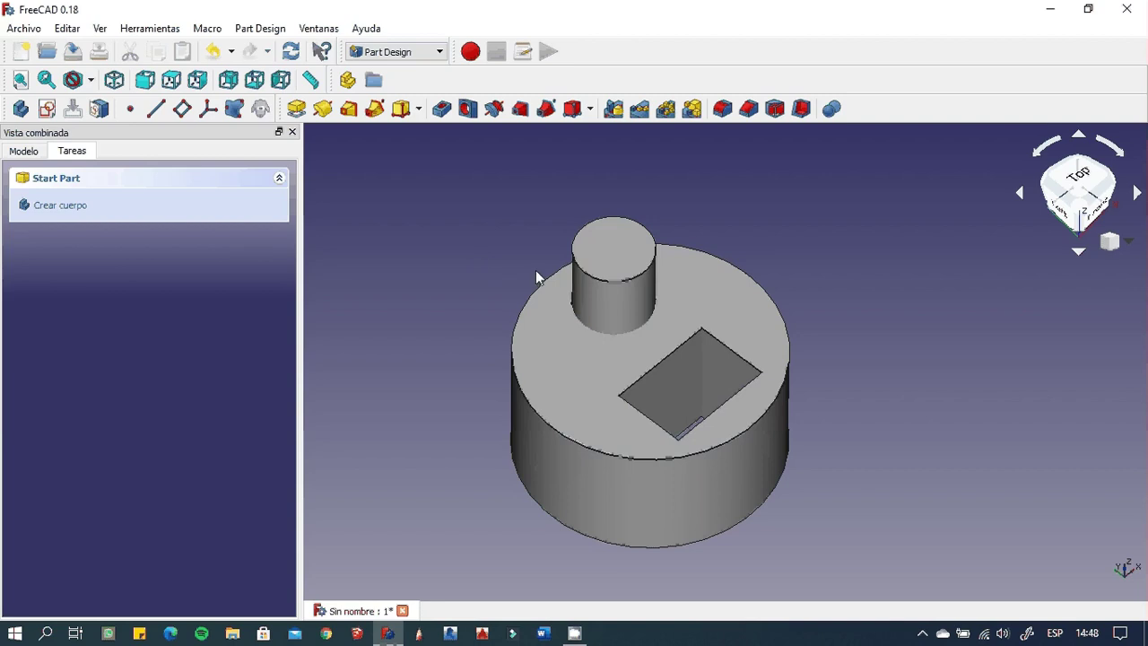
- On the boss top face, sketch a circle centred below the boss centre, overlapping its edge
click(614, 242)
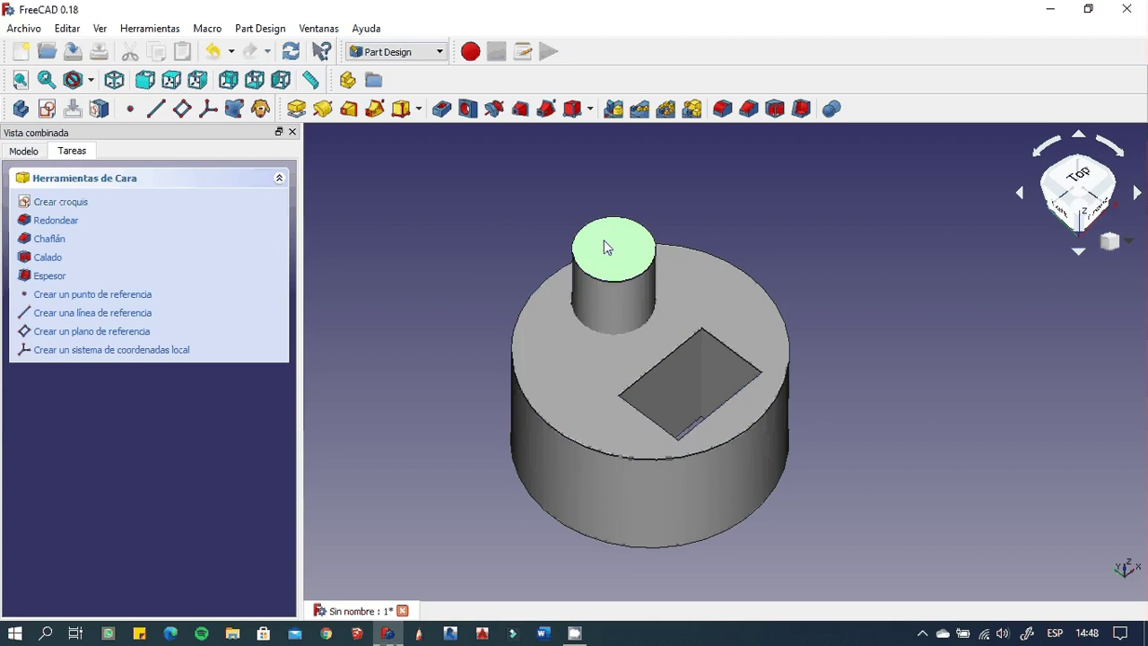
click(63, 210)
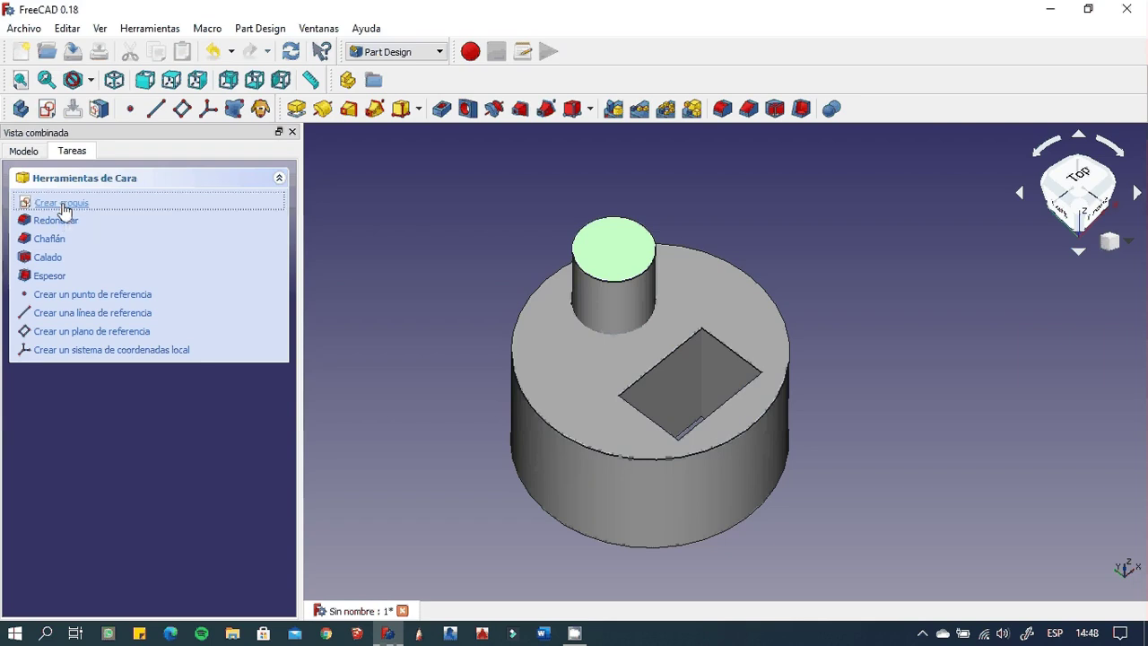
scroll(636, 350, up, 4)
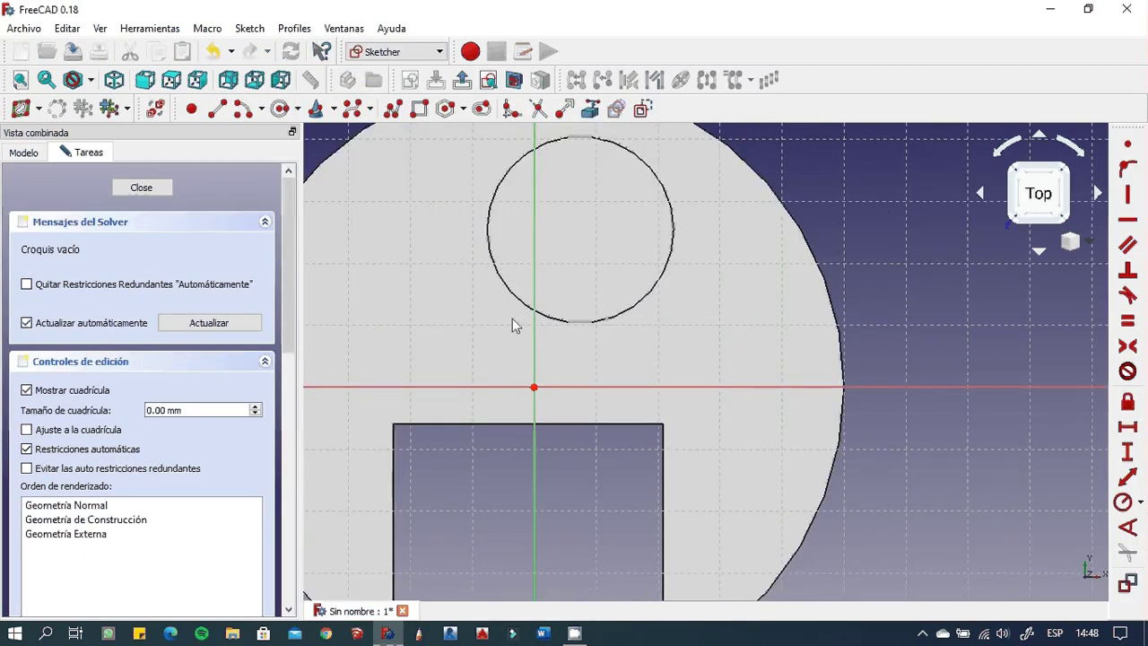
click(280, 108)
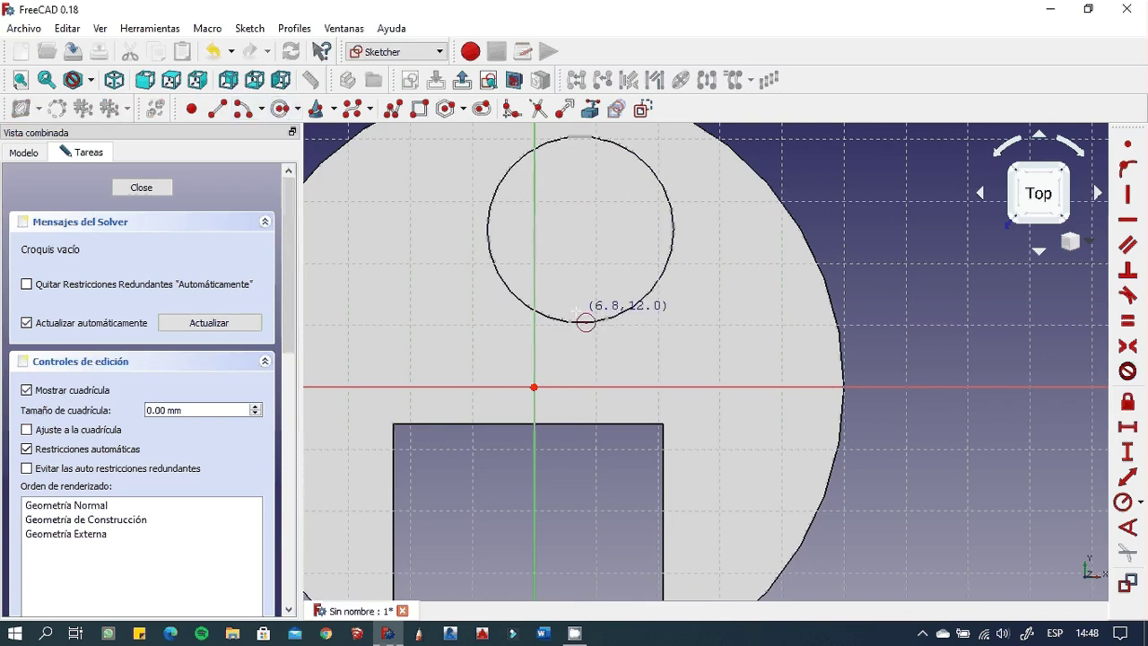
click(579, 289)
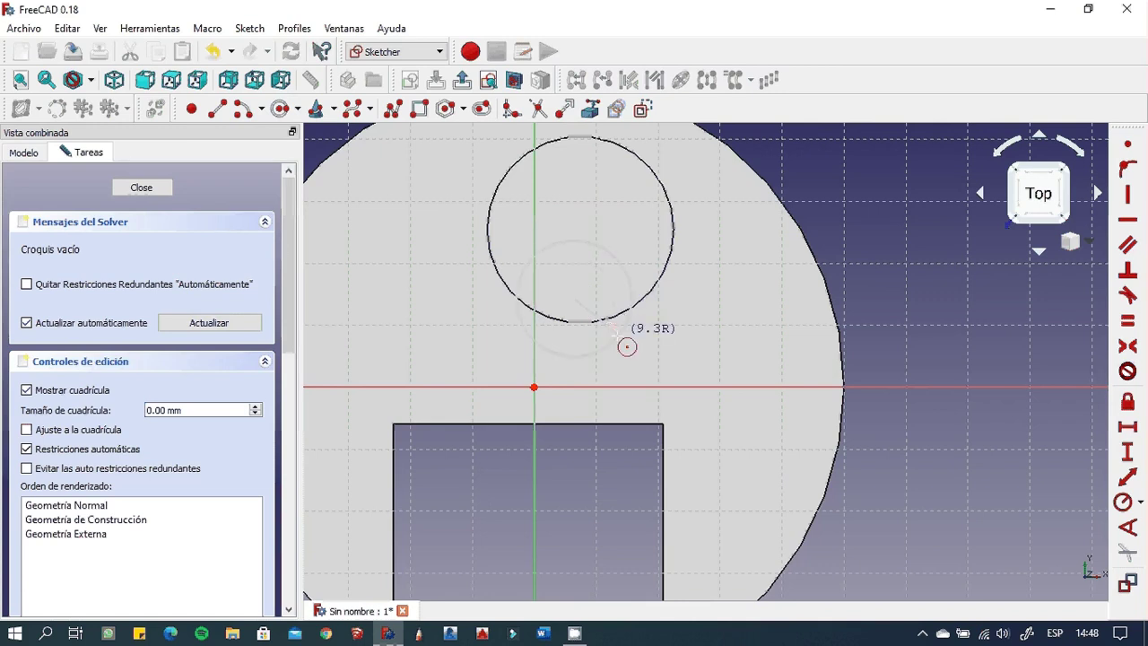
click(524, 352)
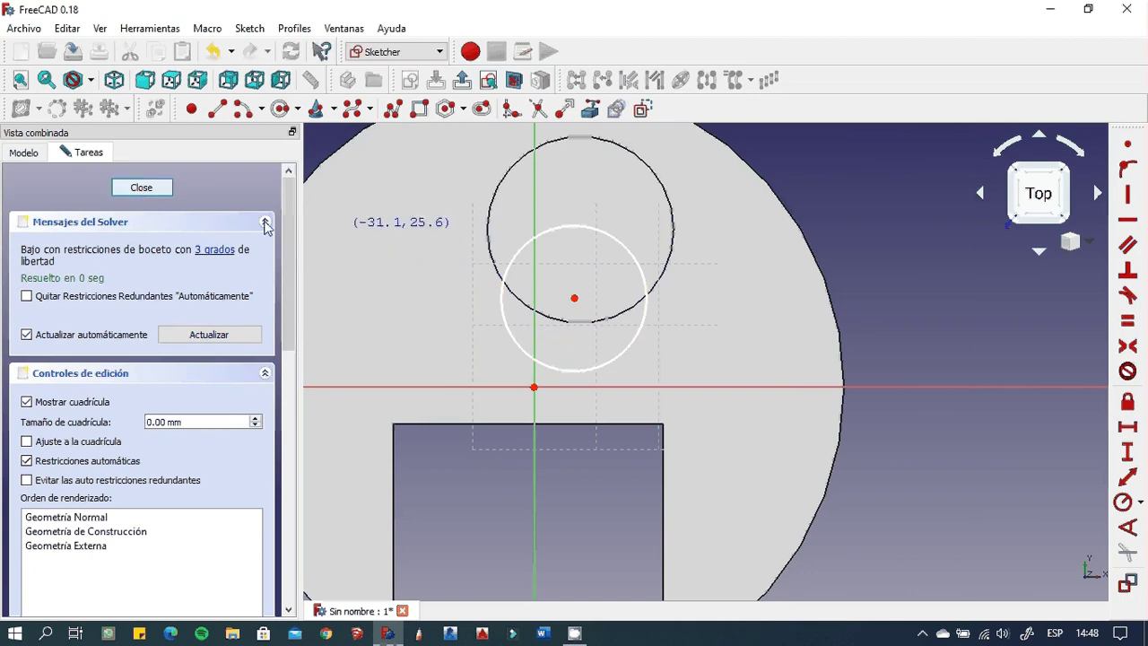
click(140, 191)
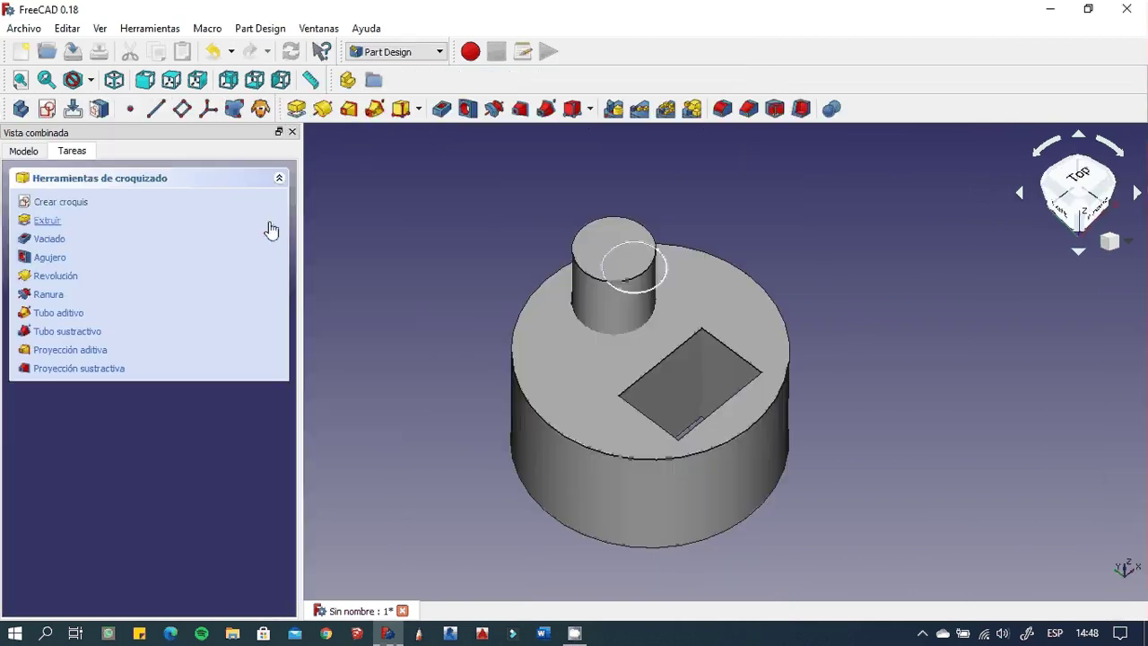
- Create a pocket from the new circle sketch with a depth of 61 mm
click(49, 239)
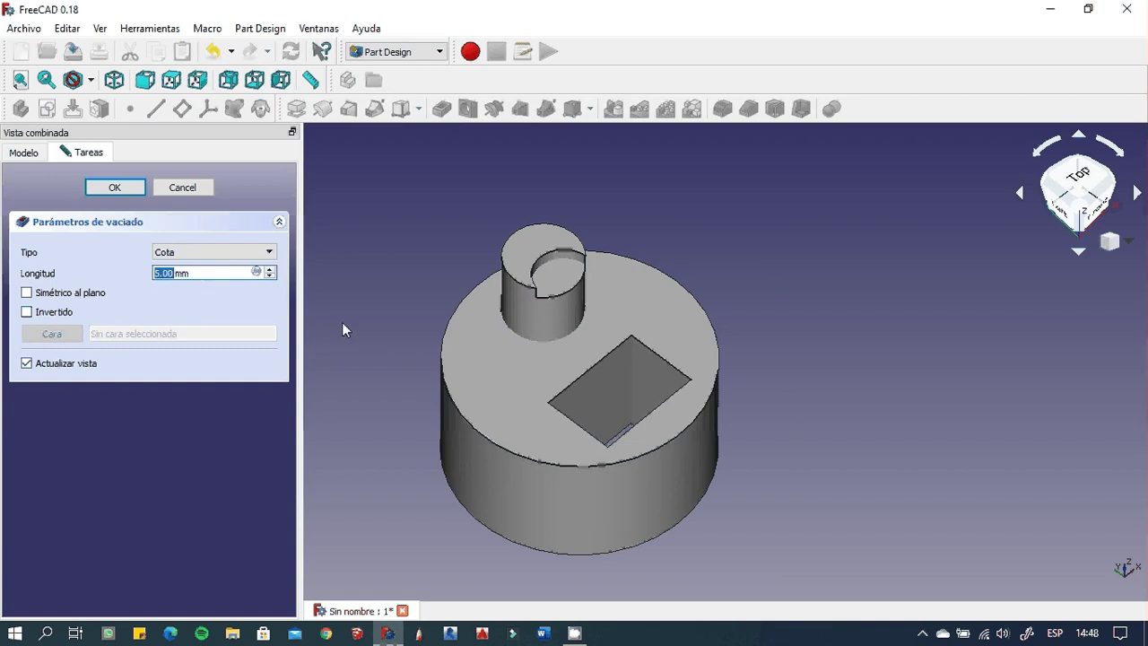
text(1)
scroll(272, 272, up, 4)
scroll(271, 272, up, 4)
scroll(271, 271, up, 4)
scroll(272, 272, up, 4)
scroll(272, 273, up, 3)
scroll(273, 272, up, 3)
scroll(273, 273, up, 3)
scroll(273, 273, up, 2)
scroll(272, 276, up, 4)
scroll(272, 277, up, 4)
scroll(272, 276, up, 4)
scroll(273, 276, up, 3)
scroll(273, 276, up, 2)
scroll(273, 276, up, 1)
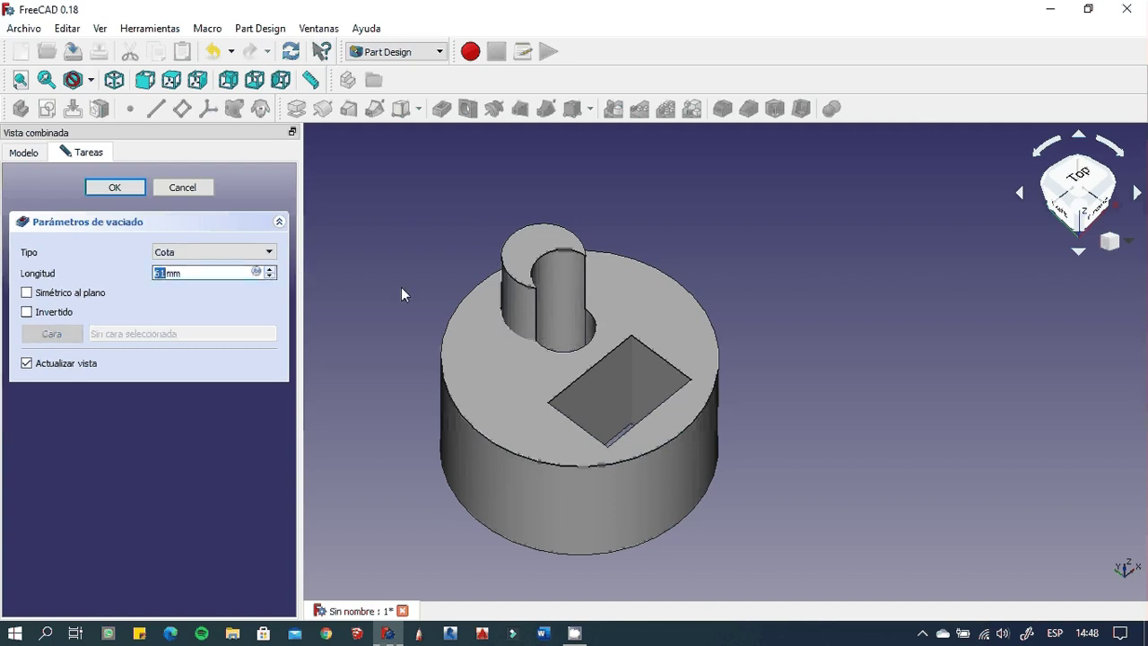
- Orbit to a top-down view to check the round cut, then confirm the pocket
mouse_move(456, 300)
middle_down()
mouse_move(492, 346)
mouse_move(454, 307)
mouse_move(463, 305)
middle_up()
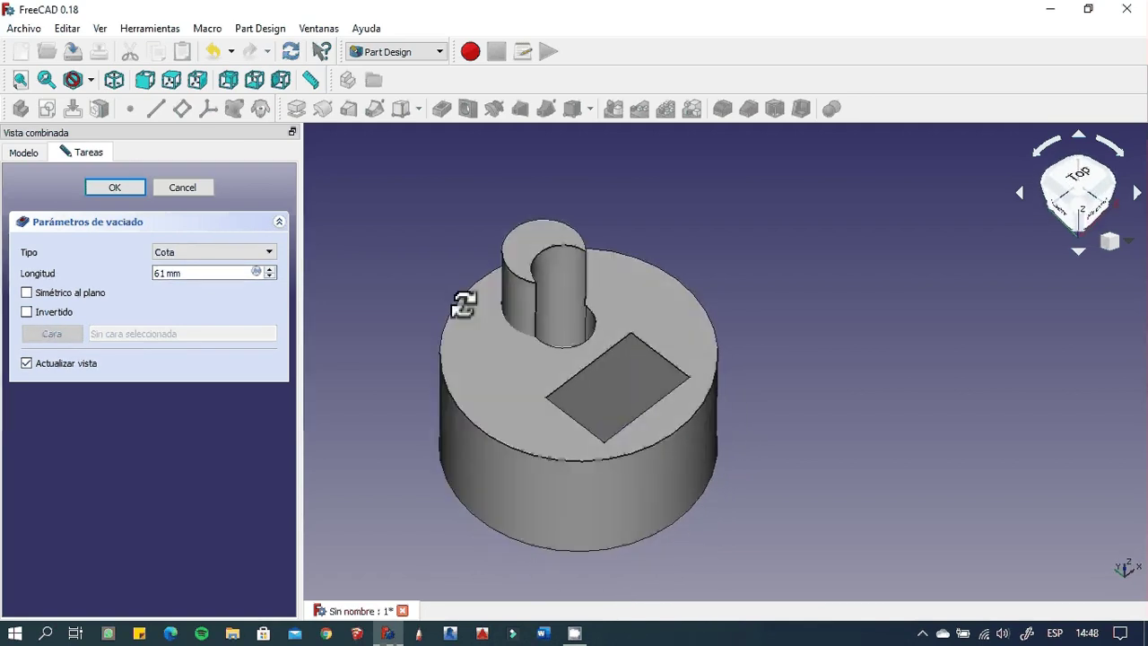
mouse_move(636, 428)
middle_down()
mouse_move(598, 438)
mouse_move(627, 471)
mouse_move(667, 461)
mouse_move(651, 467)
middle_up()
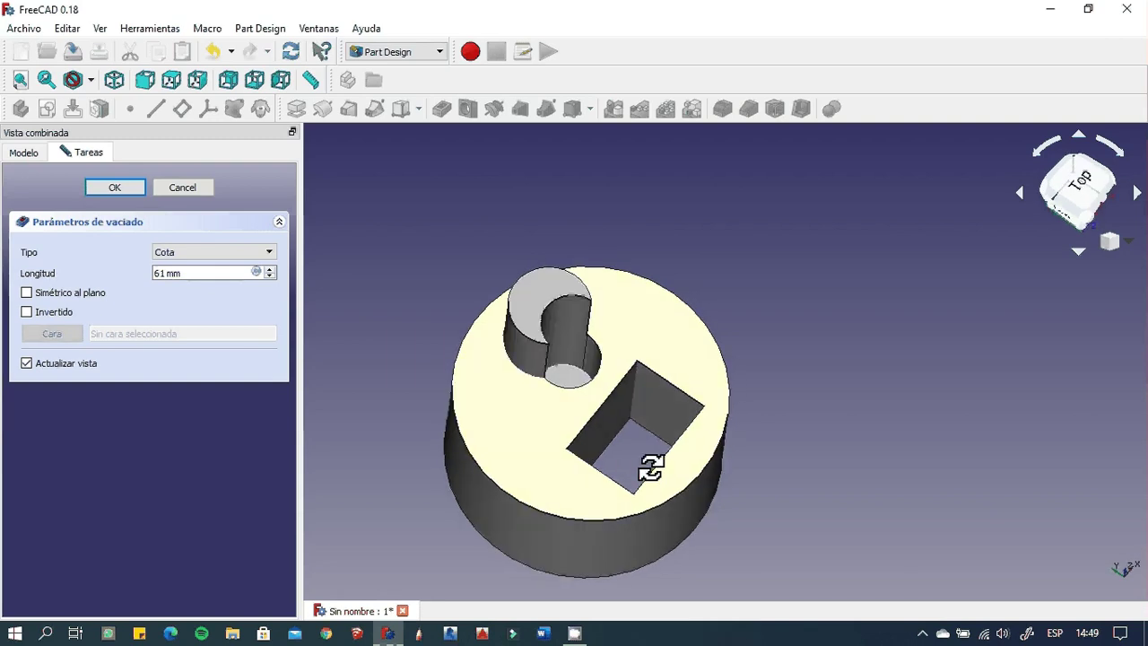
scroll(592, 392, up, 5)
scroll(591, 392, down, 4)
mouse_move(520, 420)
middle_down()
mouse_move(436, 390)
mouse_move(449, 384)
mouse_move(333, 290)
mouse_move(446, 364)
mouse_move(485, 431)
mouse_move(480, 465)
mouse_move(448, 404)
mouse_move(418, 379)
mouse_move(481, 395)
mouse_move(489, 420)
mouse_move(466, 435)
mouse_move(556, 412)
mouse_move(575, 446)
mouse_move(586, 430)
mouse_move(569, 434)
middle_up()
click(116, 189)
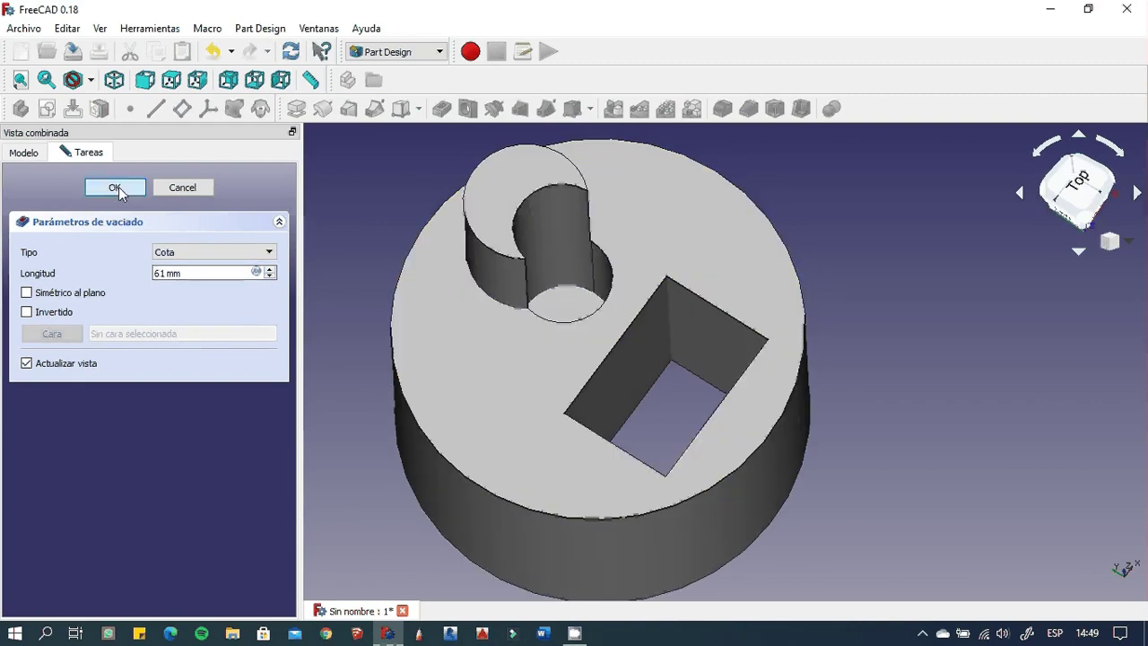
- Expand Pocket001 in the model tree and reopen Sketch003 for editing
click(35, 154)
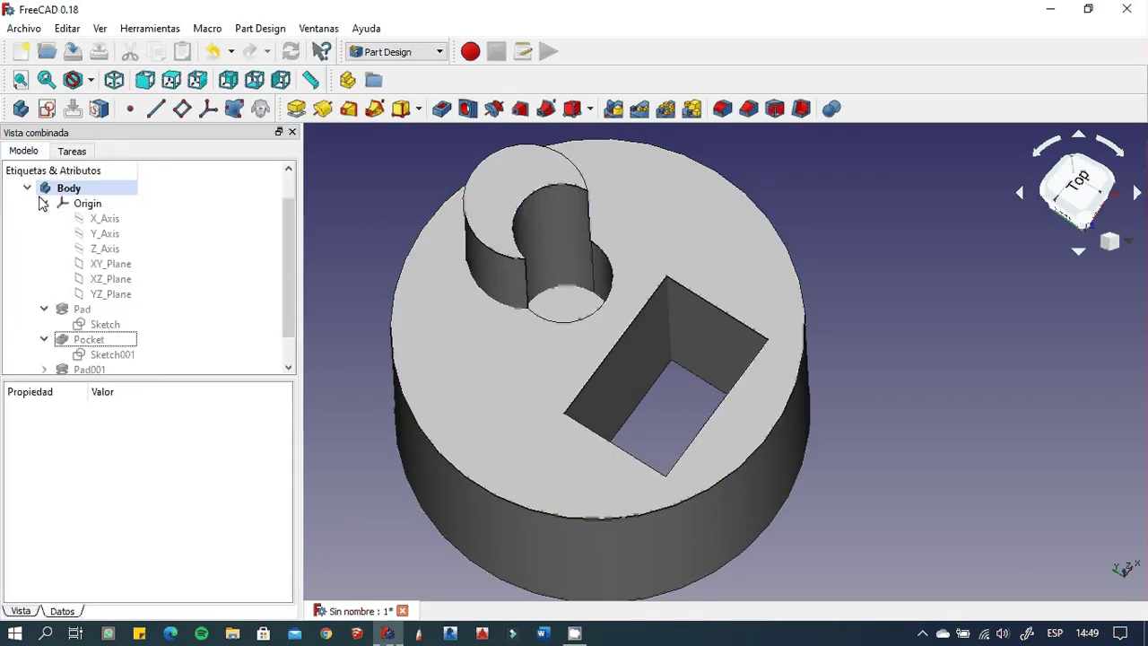
scroll(115, 334, down, 1)
click(43, 354)
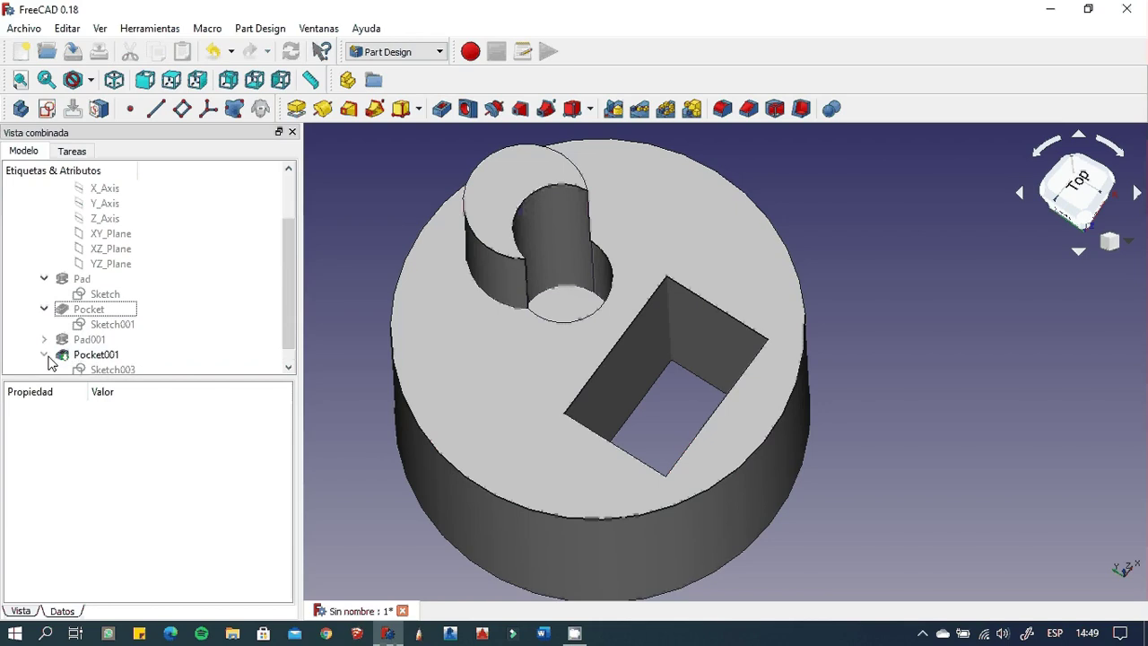
scroll(100, 355, down, 1)
double_click(104, 356)
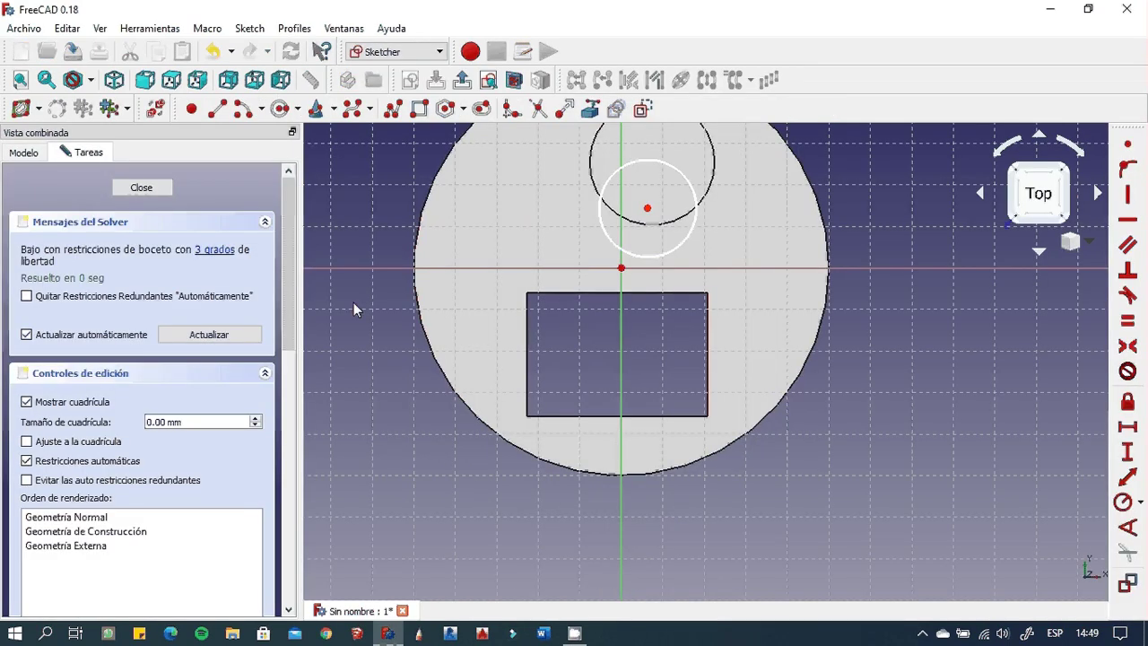
click(23, 152)
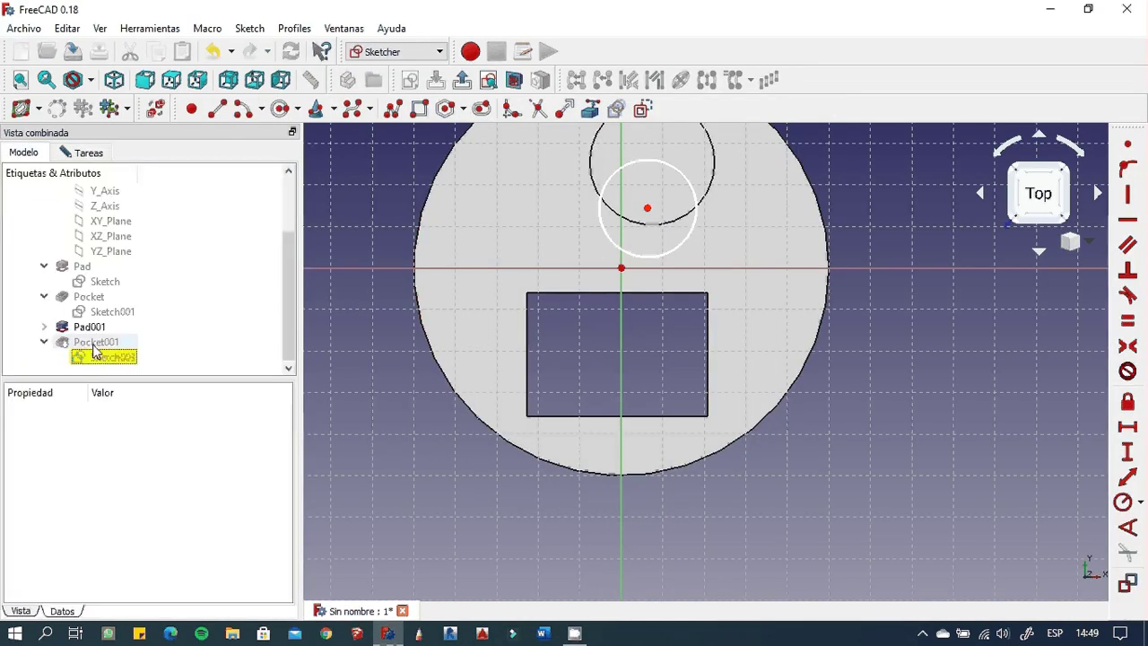
click(75, 154)
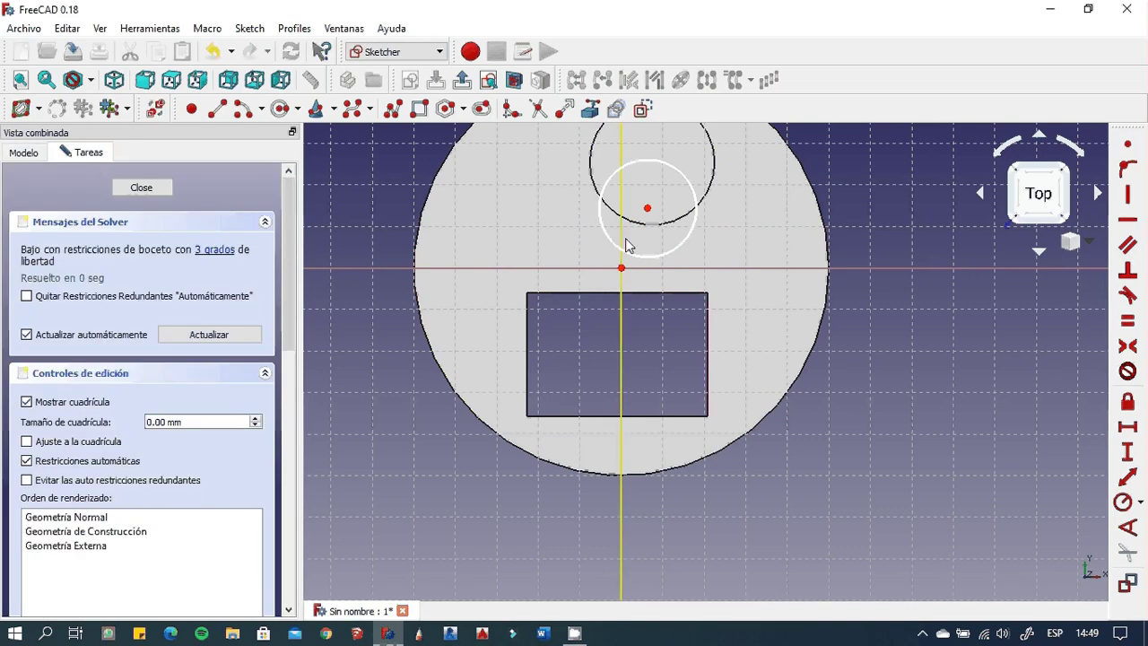
- Shrink the pocket circle, shift it further left of the vertical axis, and close the sketch
drag(609, 242, 628, 249)
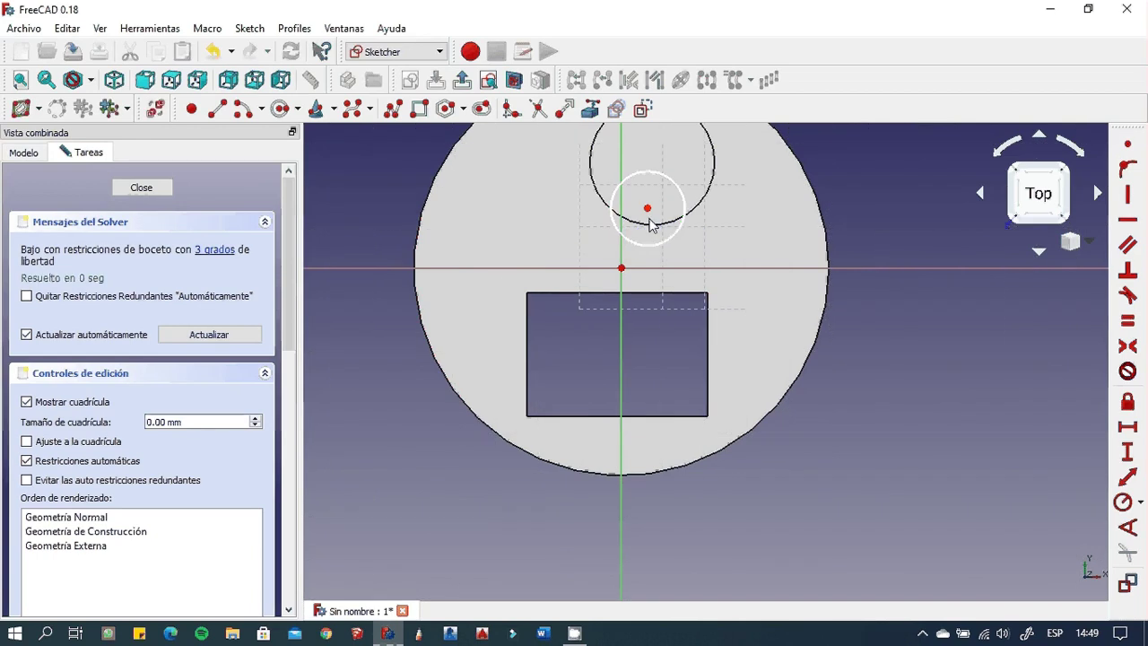
drag(648, 209, 615, 221)
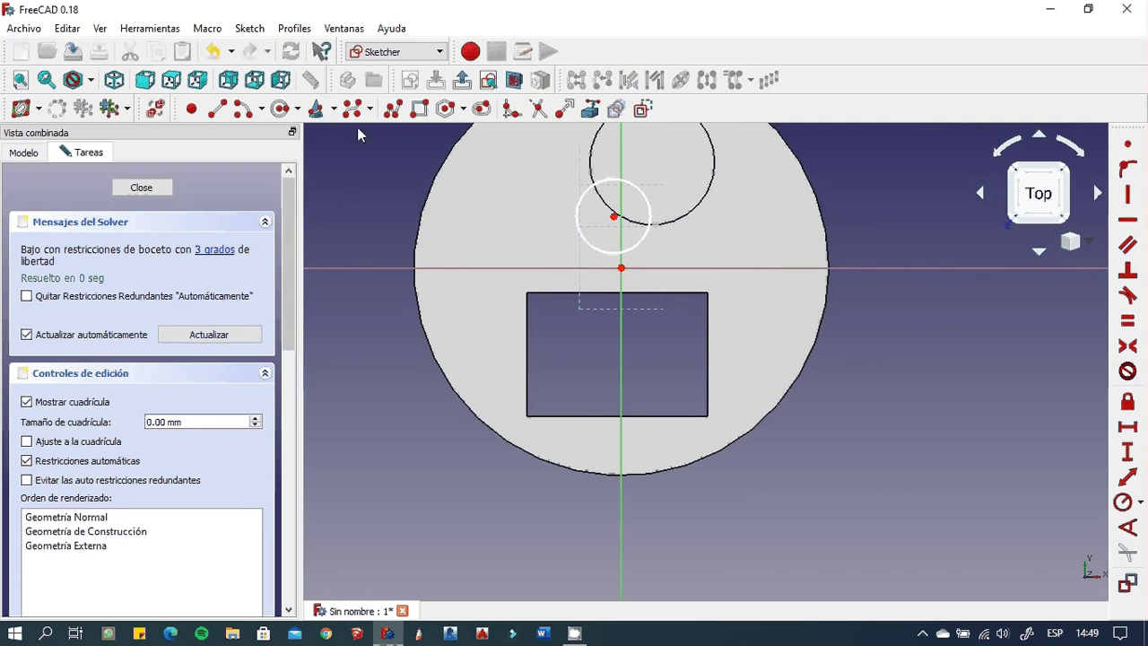
click(141, 187)
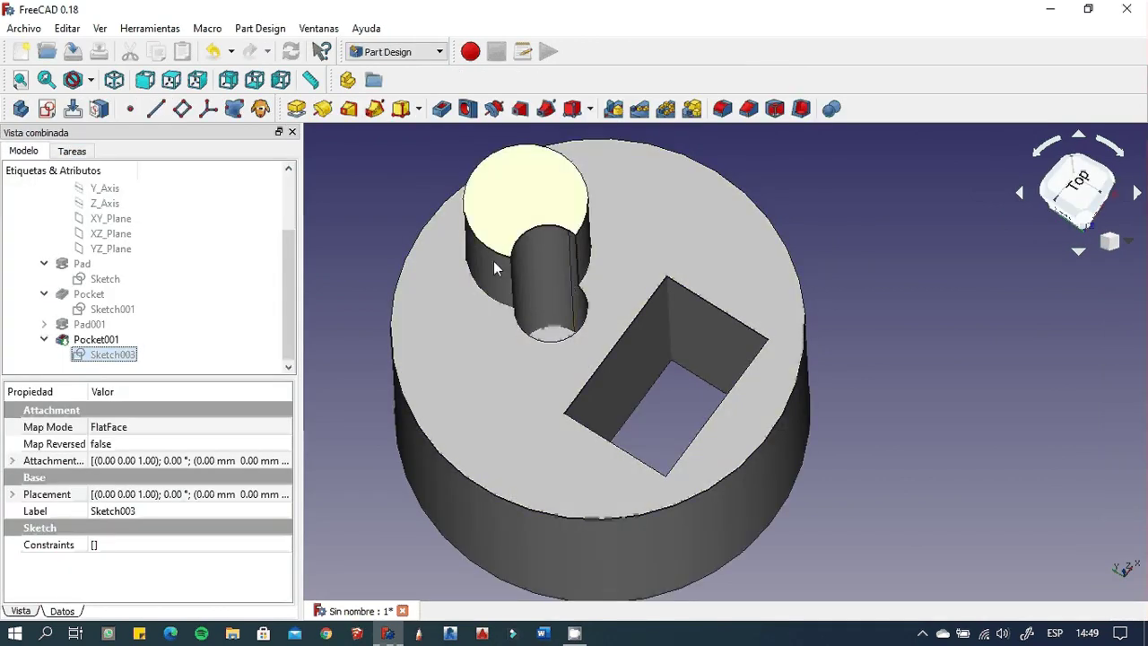
mouse_move(558, 350)
middle_down()
mouse_move(550, 298)
mouse_move(518, 243)
mouse_move(520, 287)
mouse_move(567, 318)
mouse_move(541, 364)
mouse_move(623, 397)
mouse_move(528, 290)
mouse_move(530, 267)
mouse_move(595, 377)
mouse_move(575, 379)
mouse_move(535, 350)
middle_up()
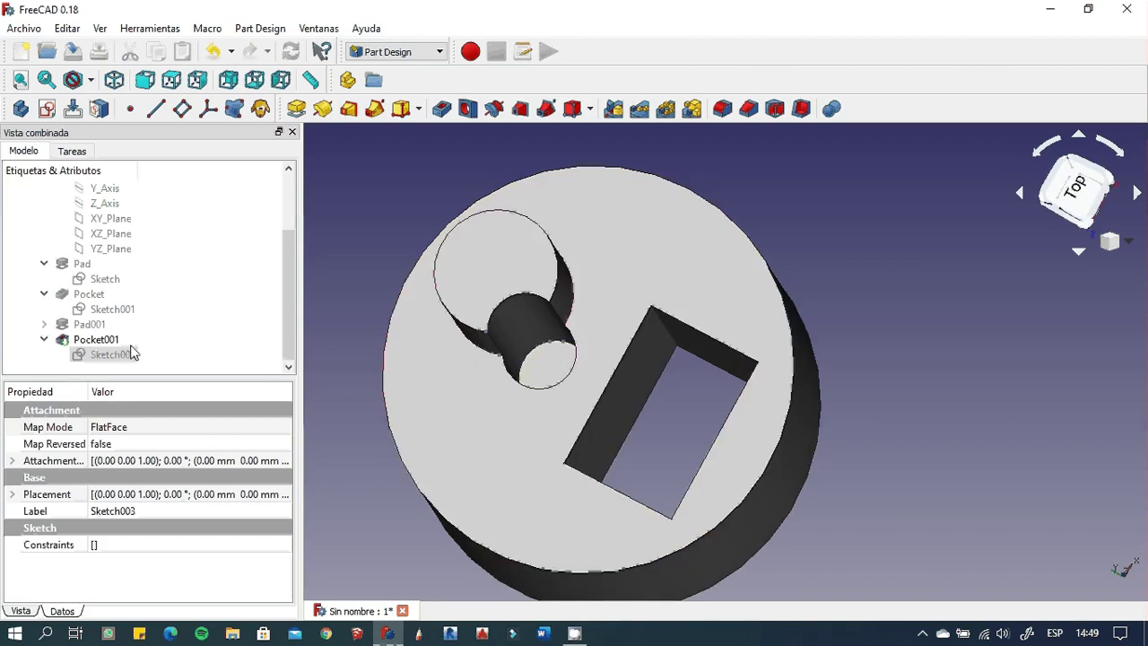
click(93, 342)
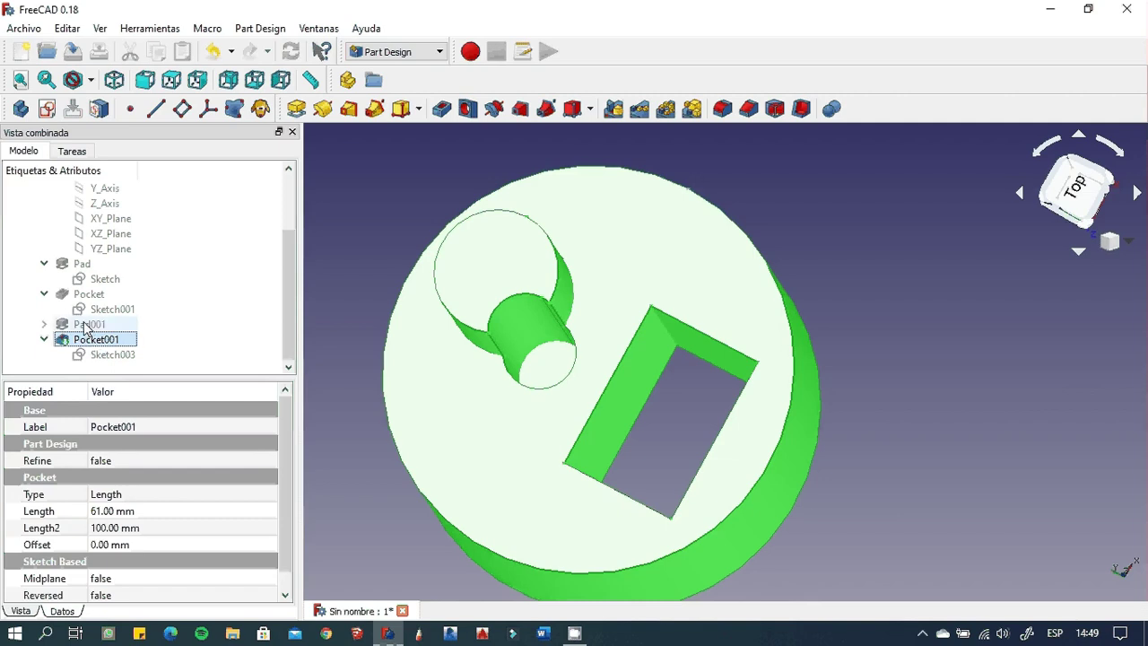
click(86, 324)
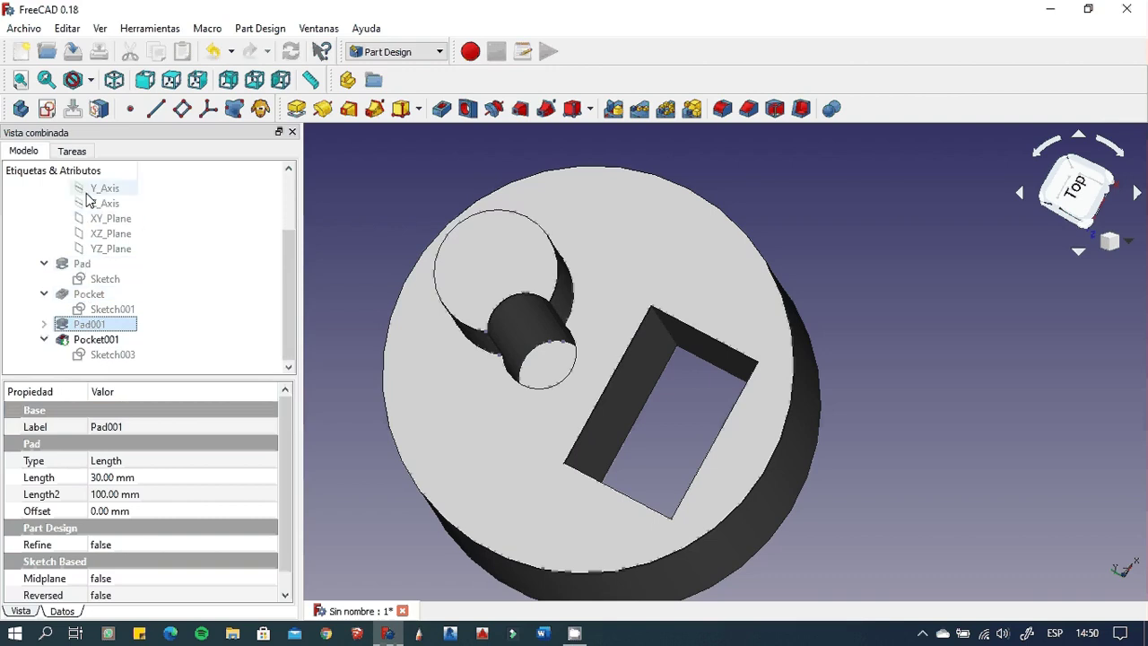
click(95, 266)
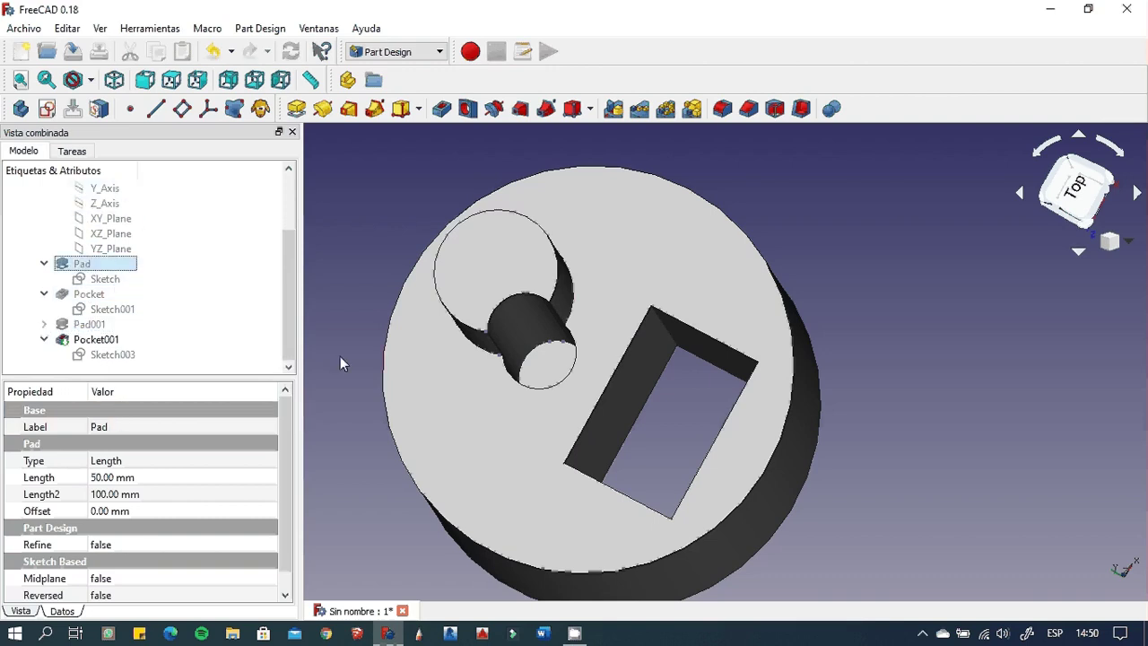
scroll(495, 428, down, 4)
scroll(495, 427, up, 4)
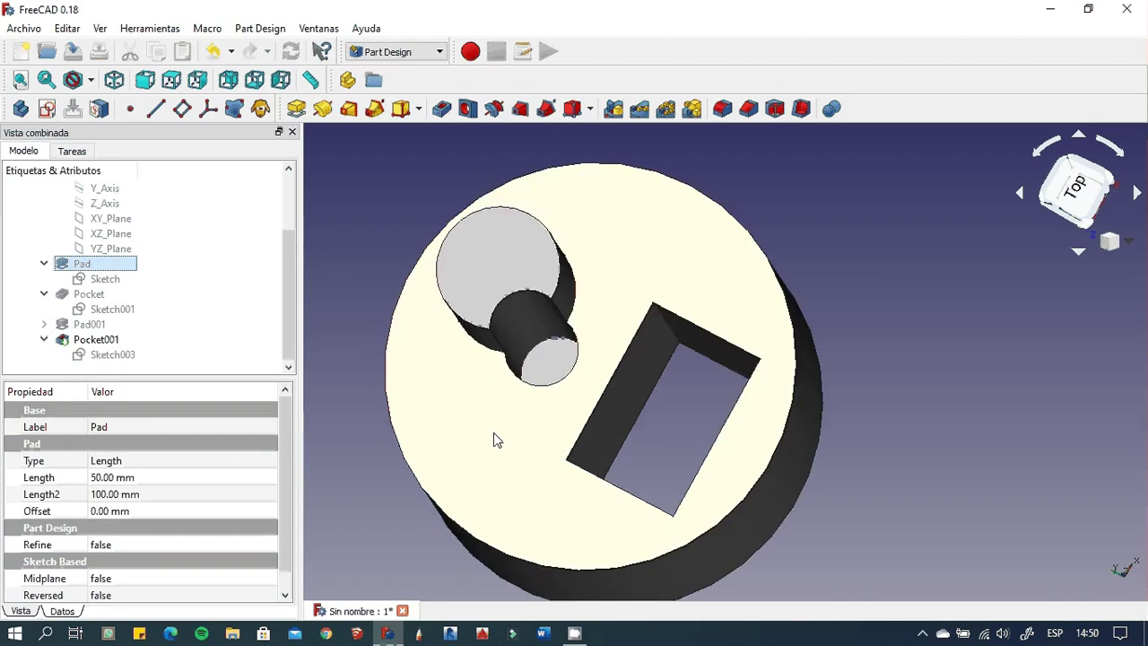
scroll(493, 432, down, 4)
scroll(501, 455, up, 2)
click(476, 432)
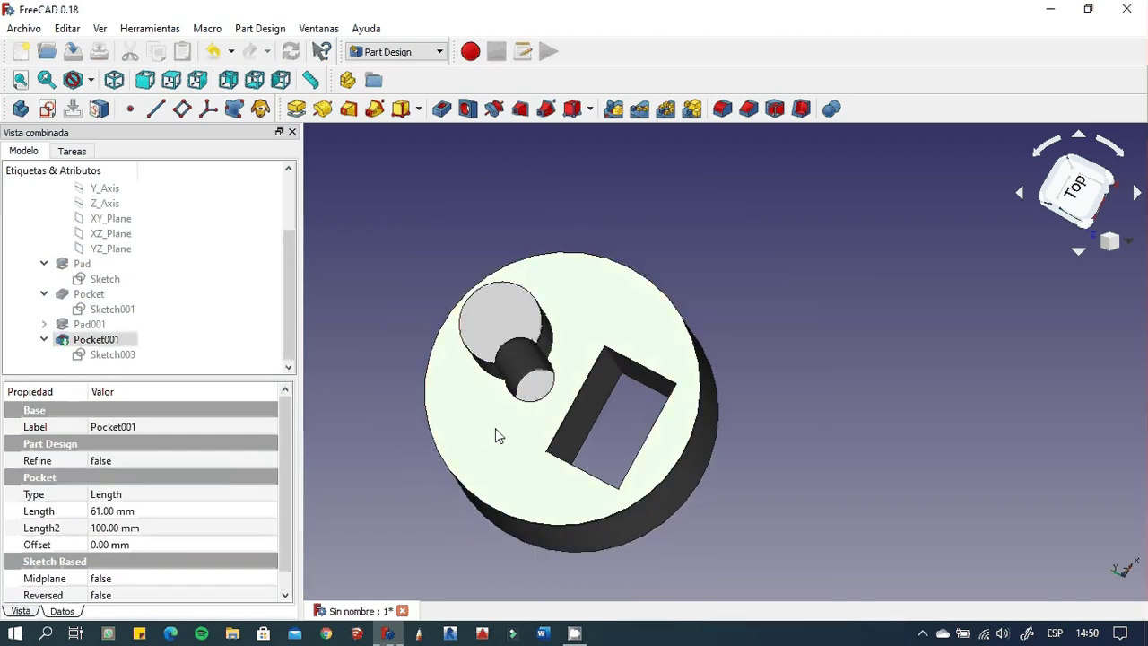
middle_drag(475, 419, 499, 427)
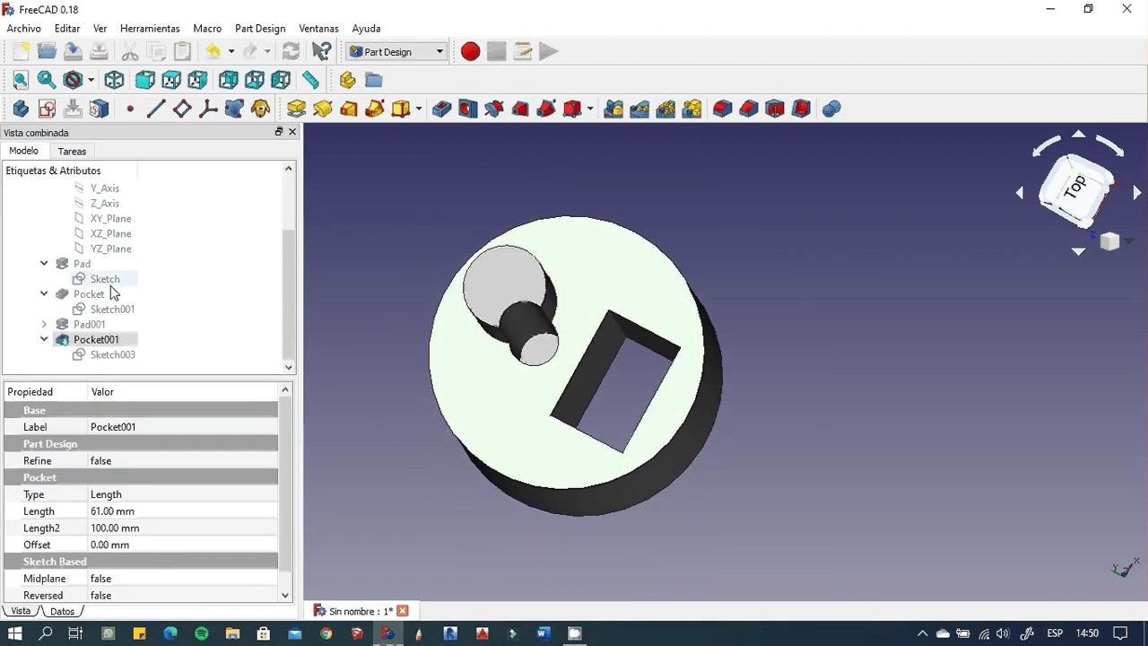
click(87, 324)
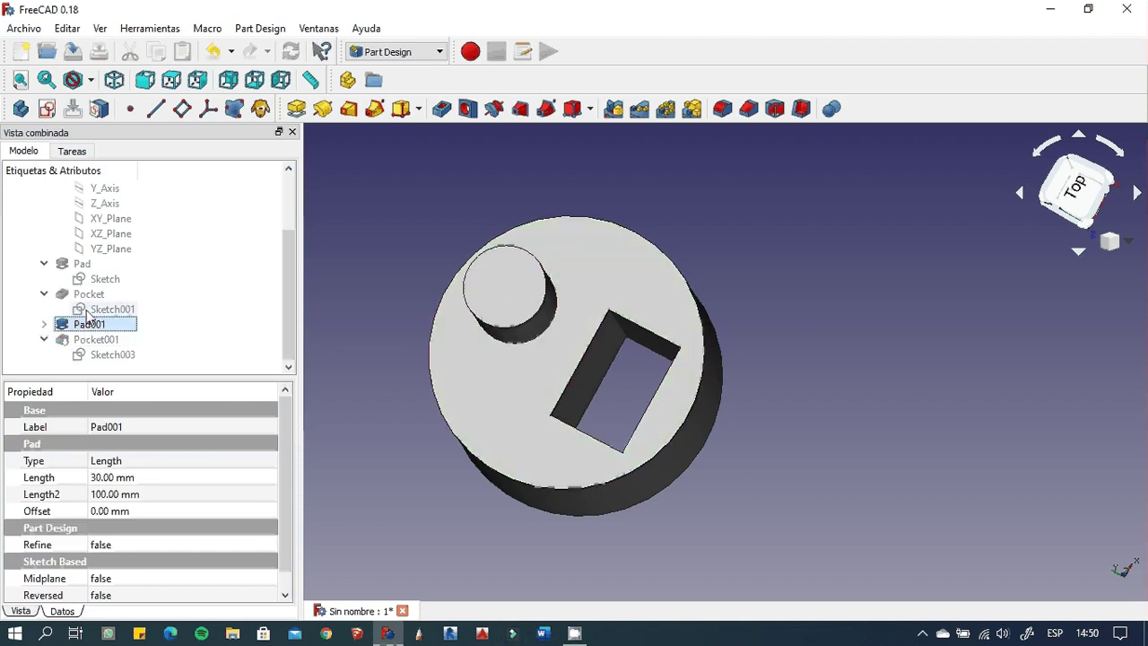
click(88, 294)
key(space)
click(82, 263)
key(space)
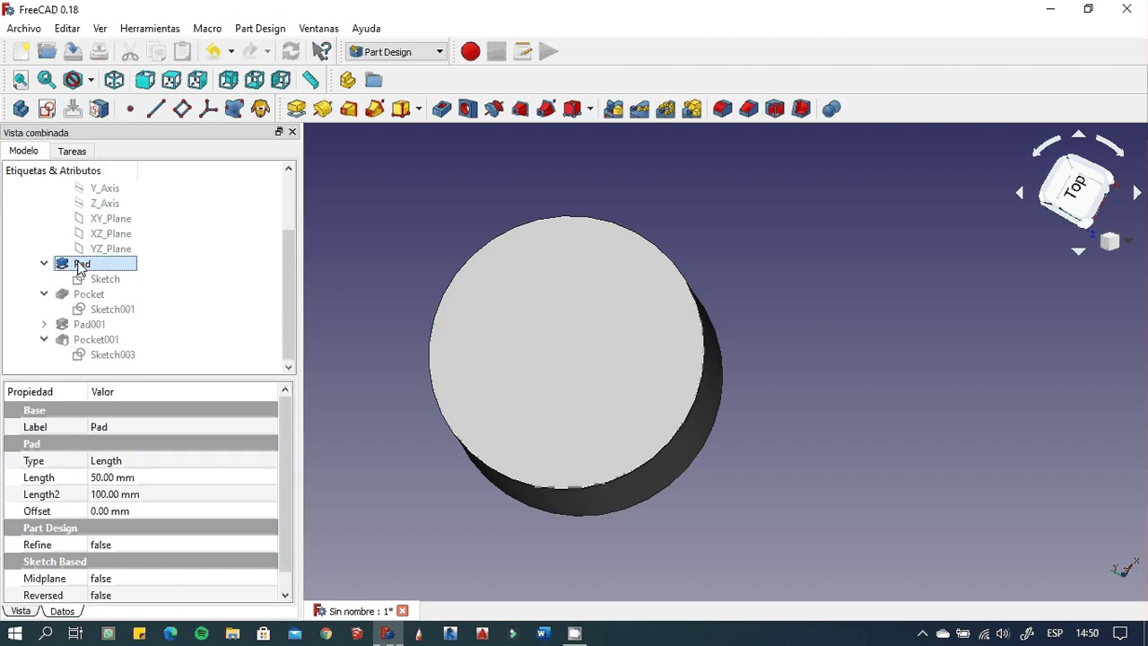
click(93, 340)
key(space)
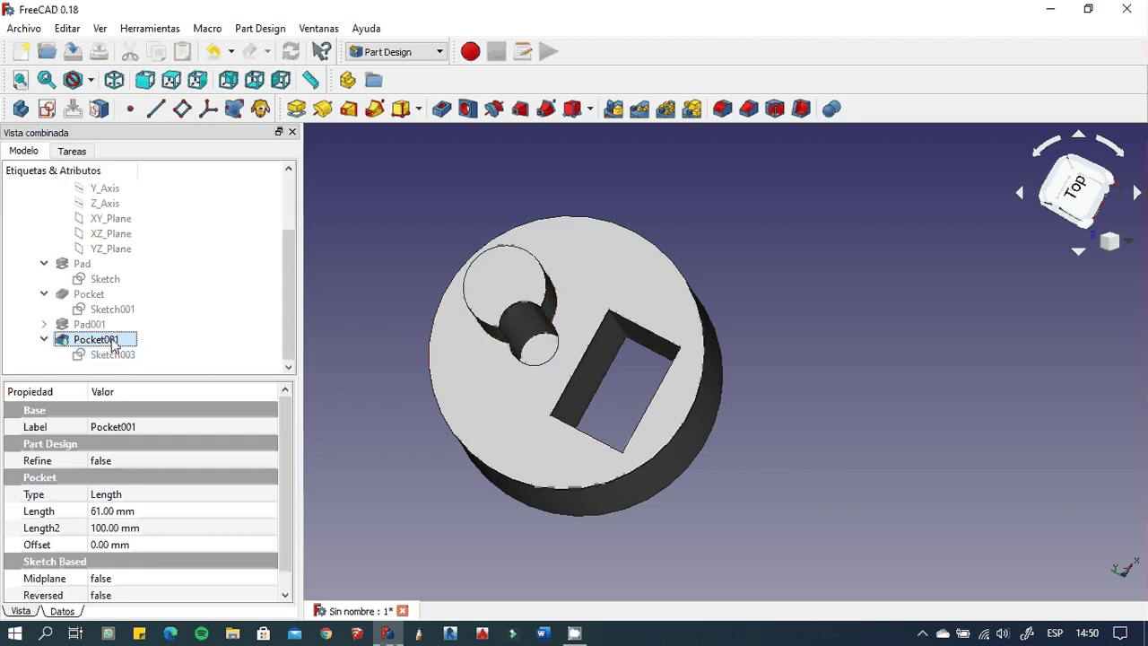
- Reopen Pocket001 and set its type to 'A través de todos' (through all)
double_click(114, 346)
click(192, 252)
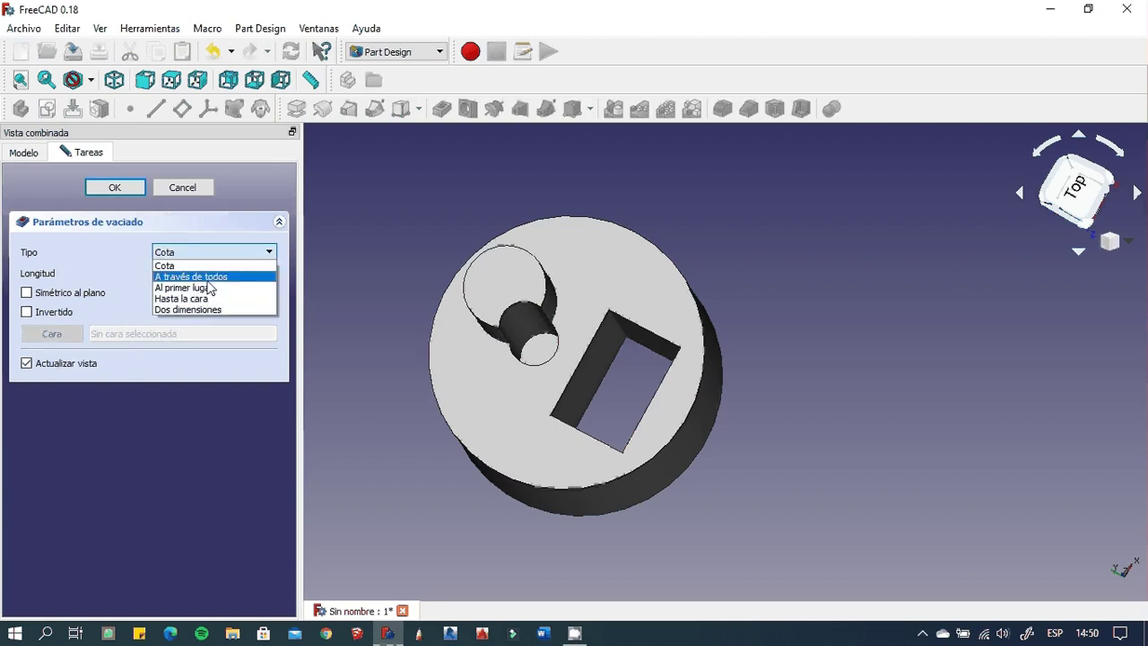
click(208, 280)
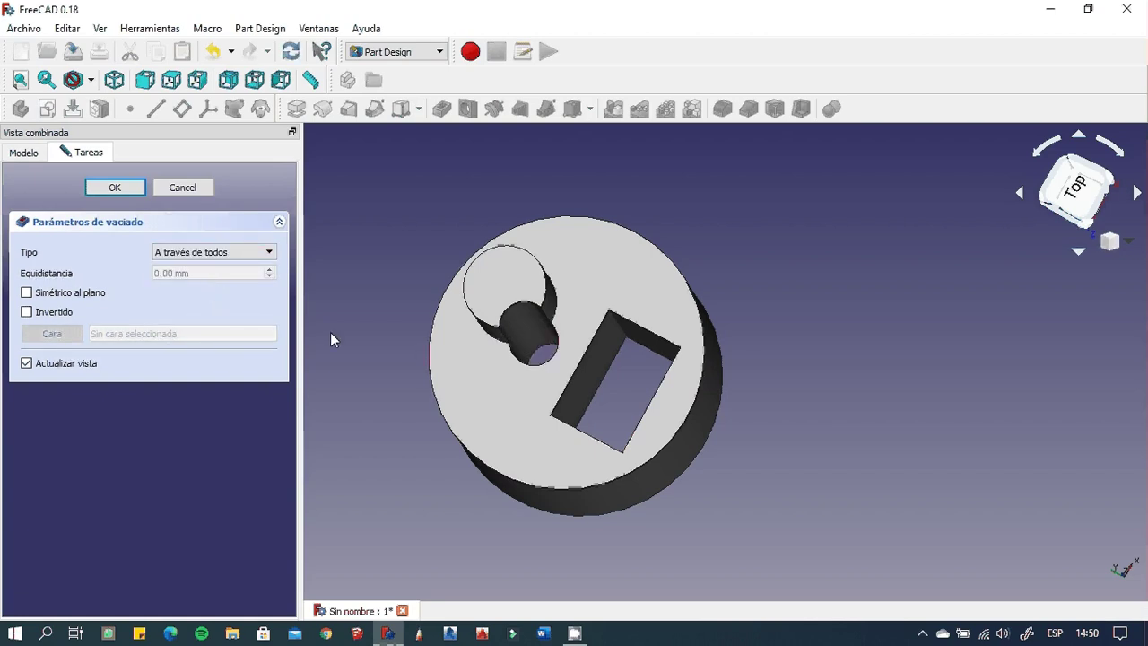
mouse_move(392, 343)
middle_down()
mouse_move(457, 376)
mouse_move(661, 351)
mouse_move(831, 361)
mouse_move(865, 327)
mouse_move(418, 332)
mouse_move(356, 356)
mouse_move(374, 376)
mouse_move(399, 377)
mouse_move(403, 367)
mouse_move(436, 371)
mouse_move(365, 346)
middle_up()
mouse_move(544, 370)
middle_down()
mouse_move(559, 377)
mouse_move(577, 266)
mouse_move(589, 325)
mouse_move(638, 359)
mouse_move(615, 380)
mouse_move(549, 365)
middle_up()
scroll(611, 381, up, 2)
scroll(611, 380, down, 2)
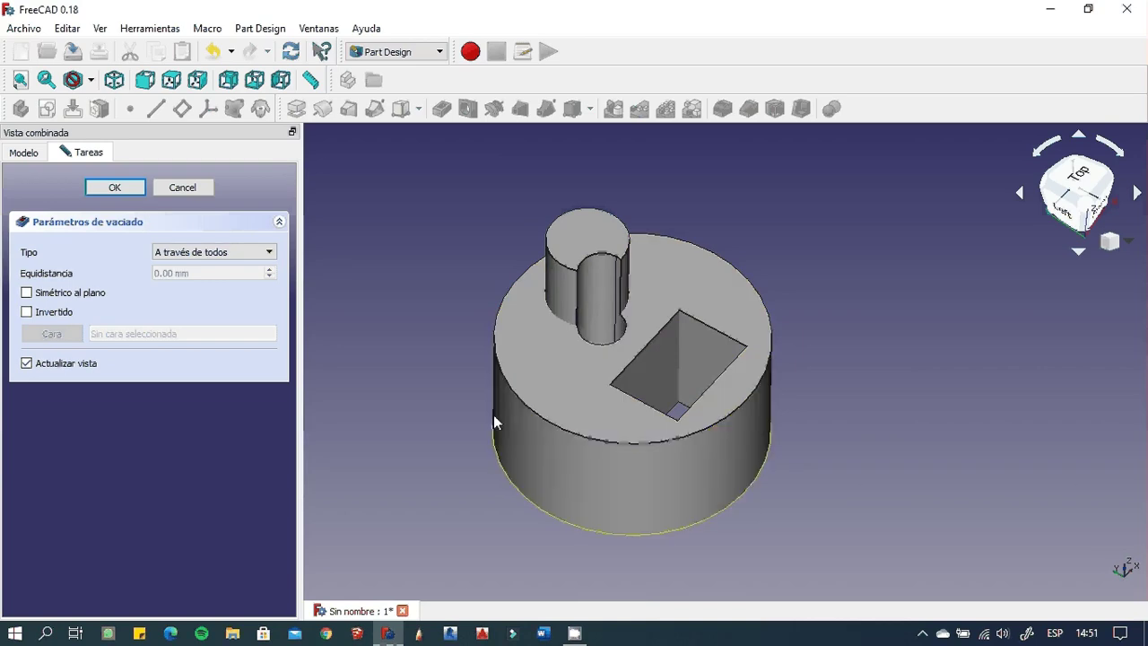
- Select the disc side, disc top, boss top and whole solid, then clear the selection and open the system tray
click(643, 501)
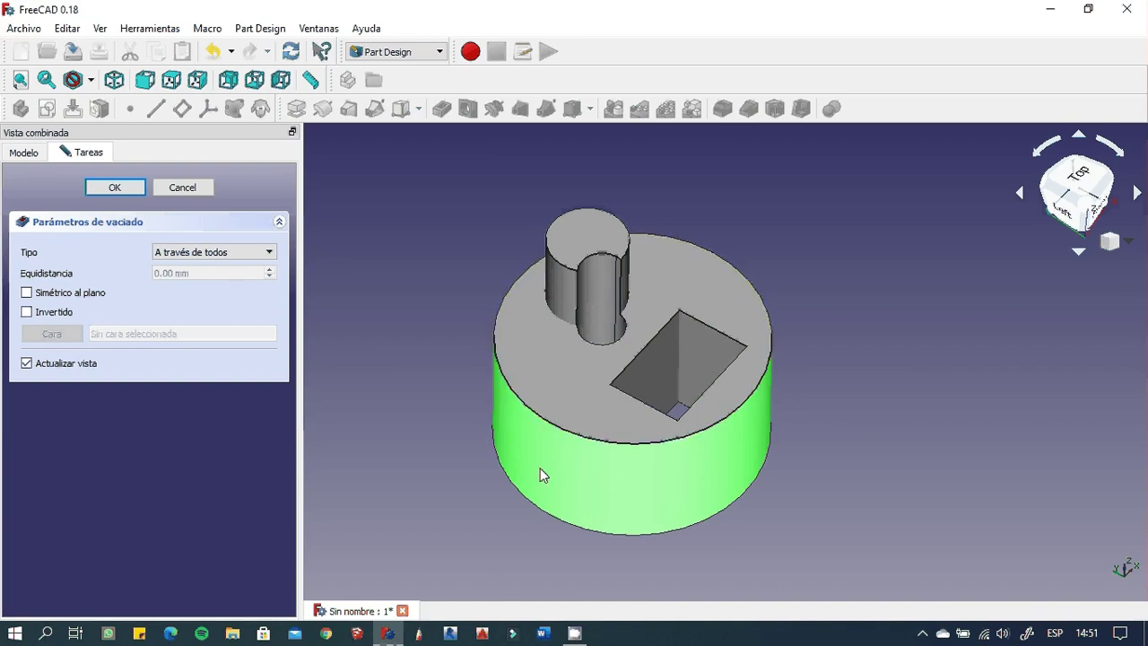
click(579, 379)
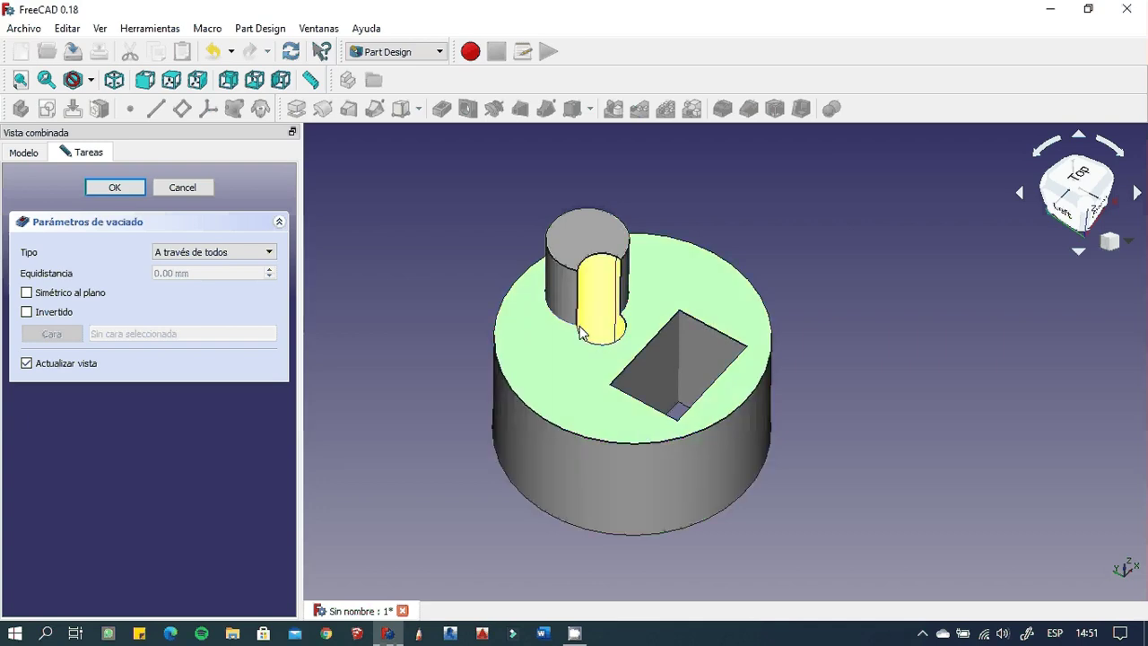
click(578, 242)
double_click(556, 362)
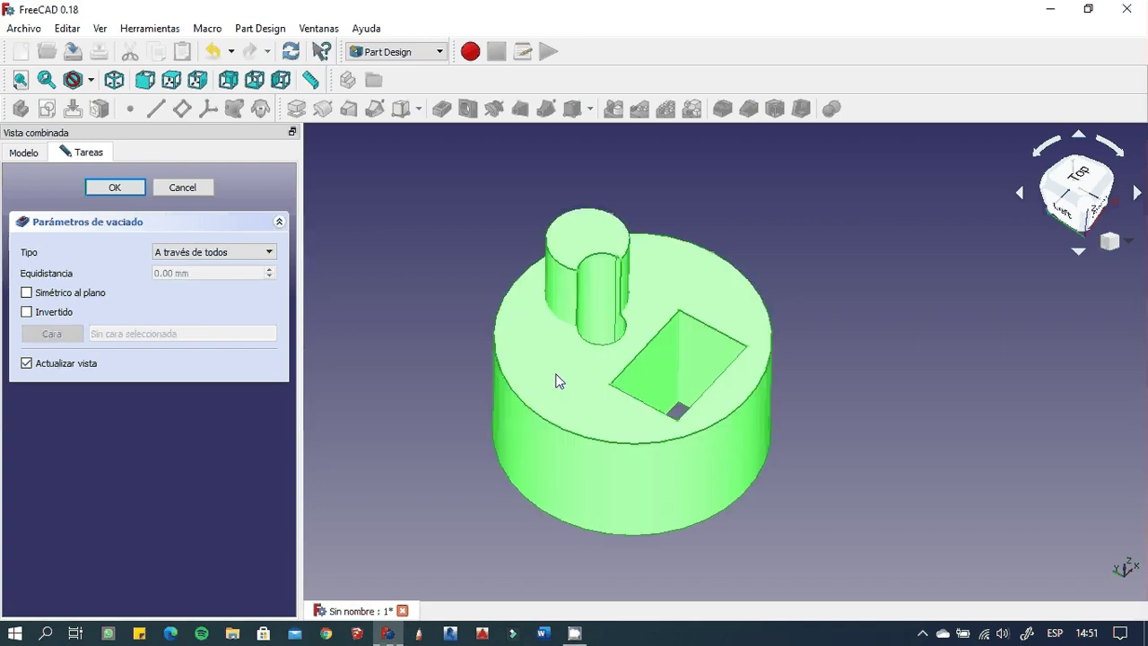
click(438, 373)
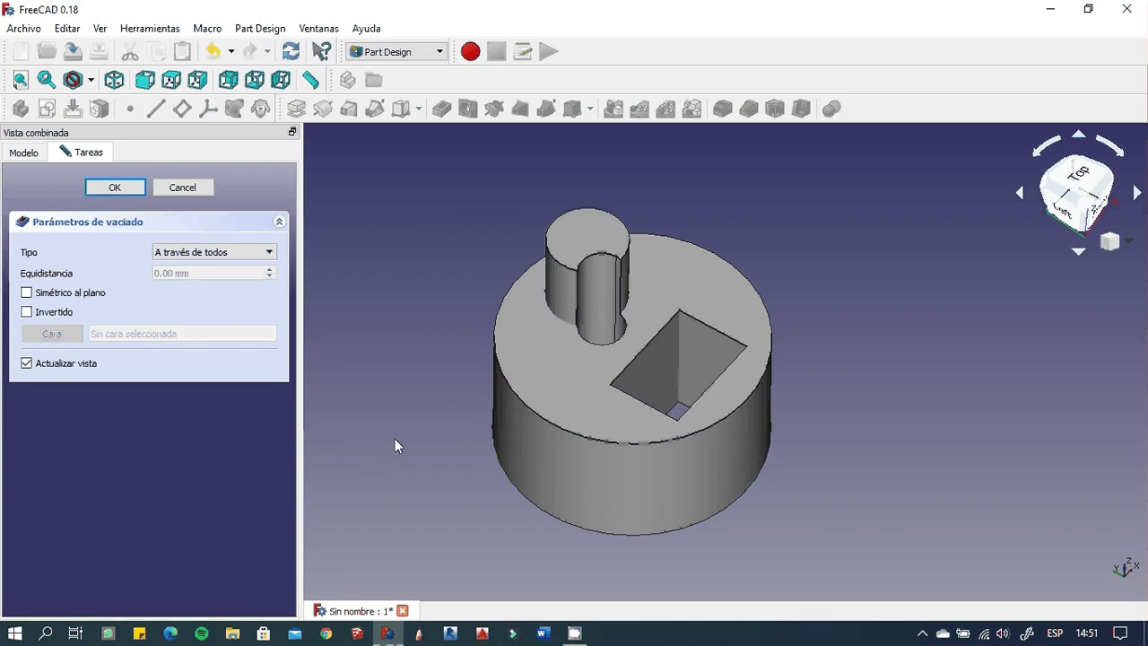
click(923, 633)
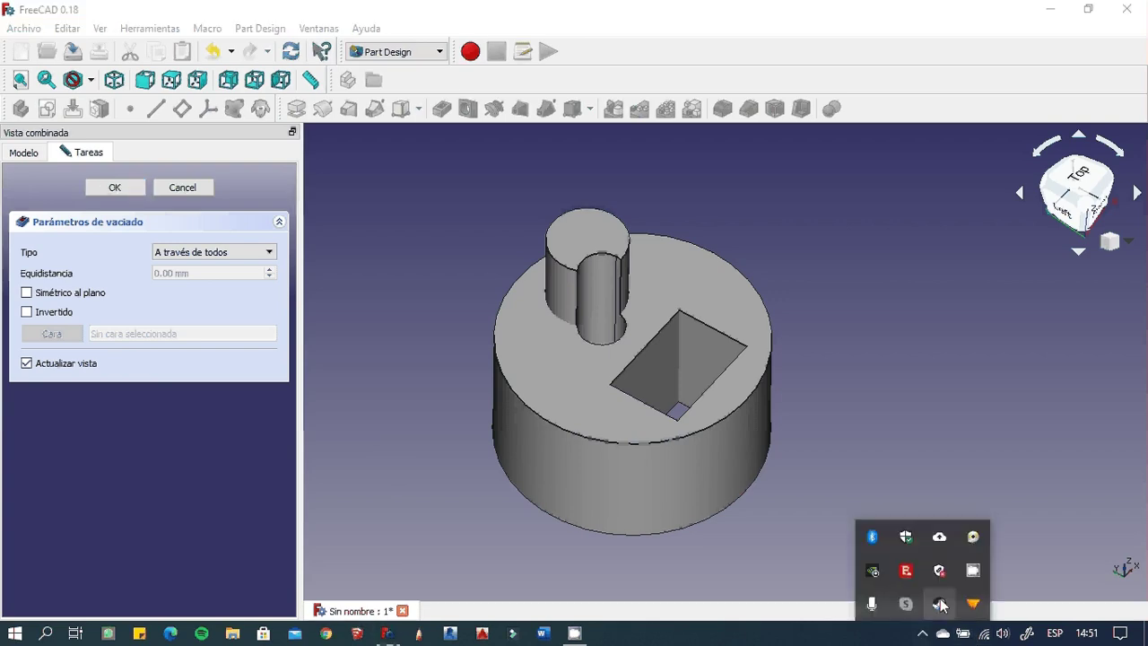